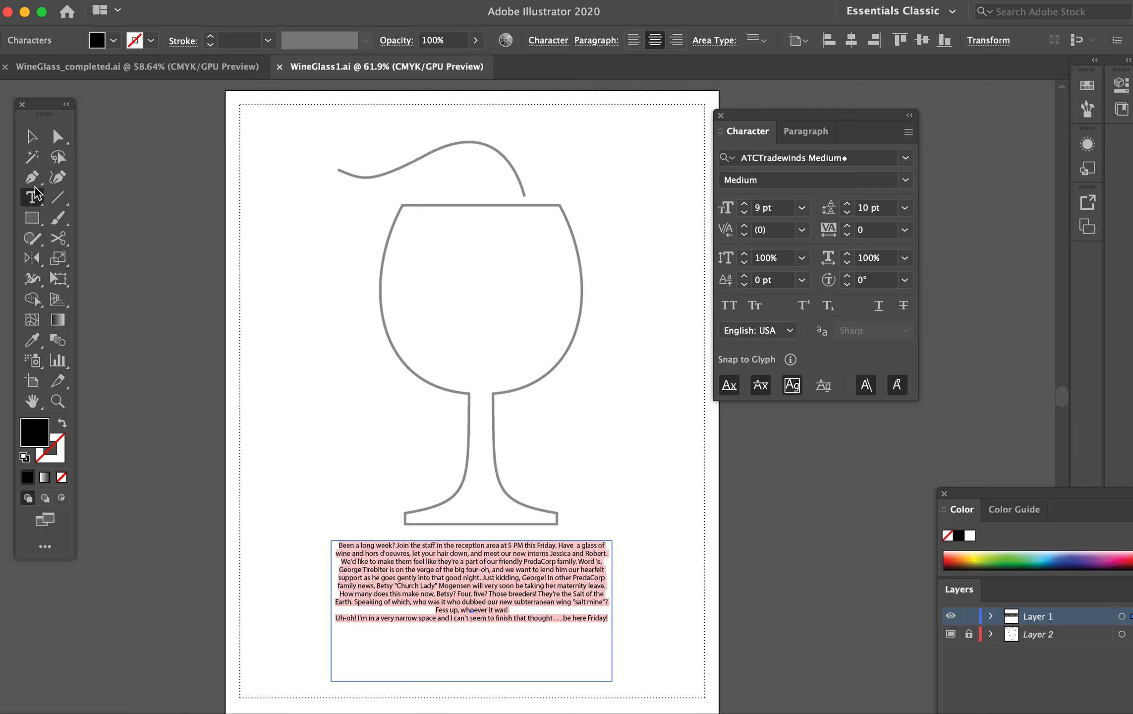
# - Change the font of the entire paragraph below the wine glass to Avenir LT Std 65 Medium and deselect it
pyautogui.click(32, 136)
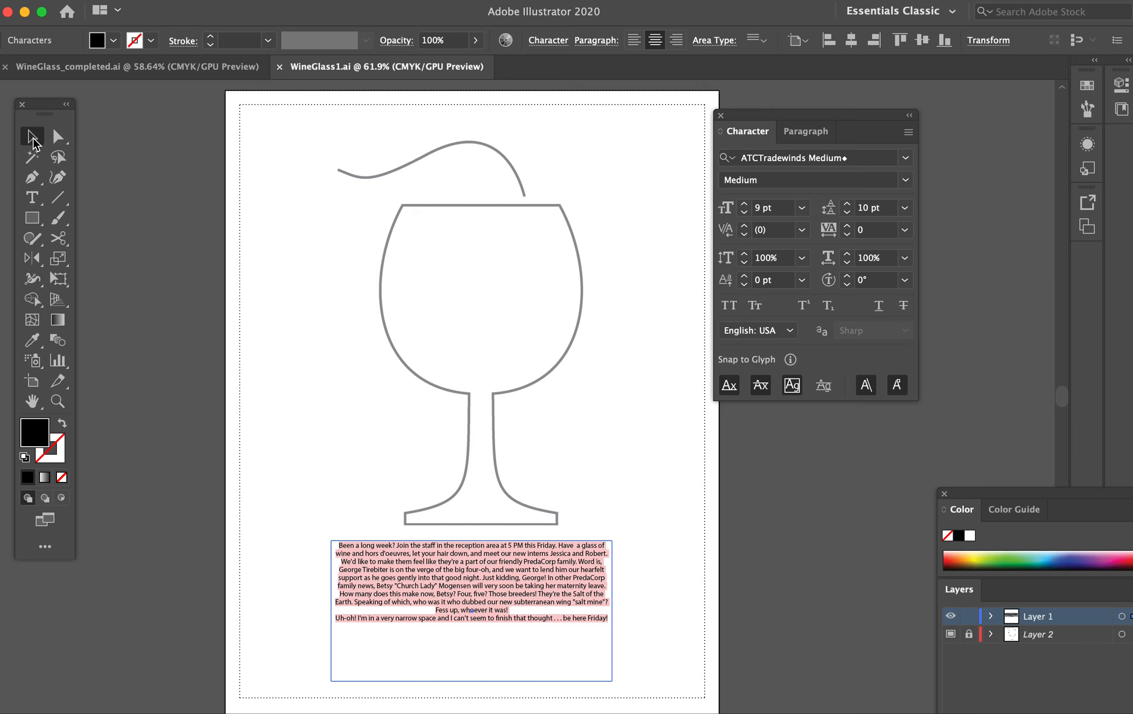
pyautogui.click(277, 349)
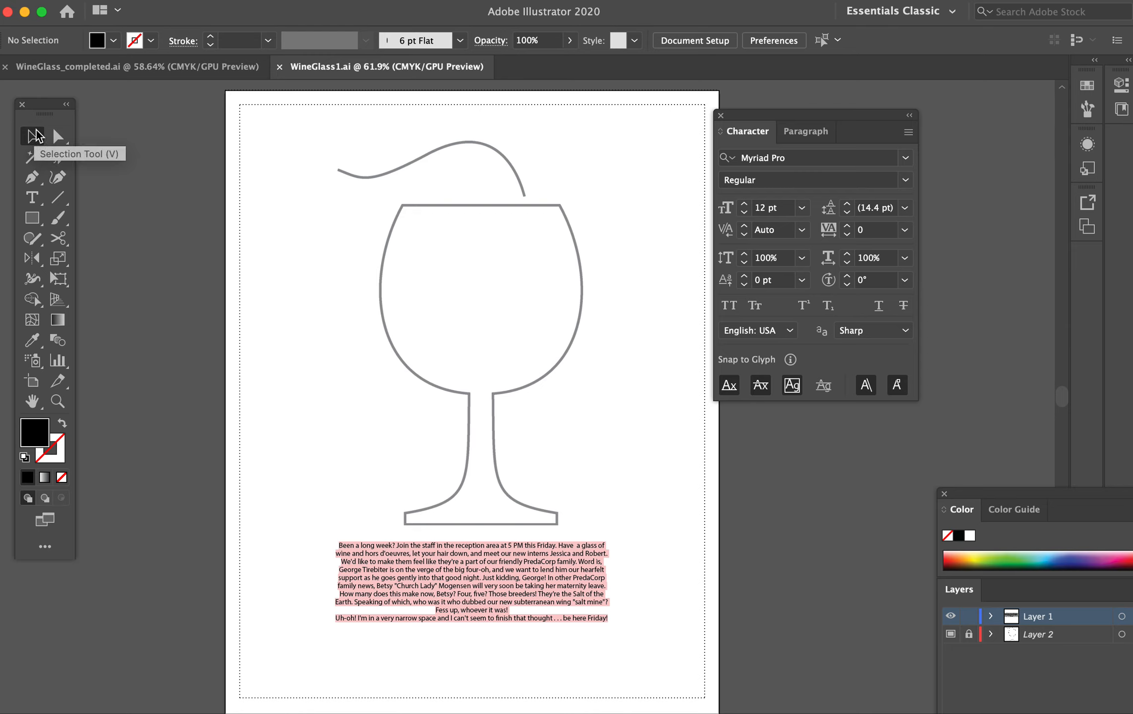
pyautogui.click(461, 586)
pyautogui.doubleClick(461, 586)
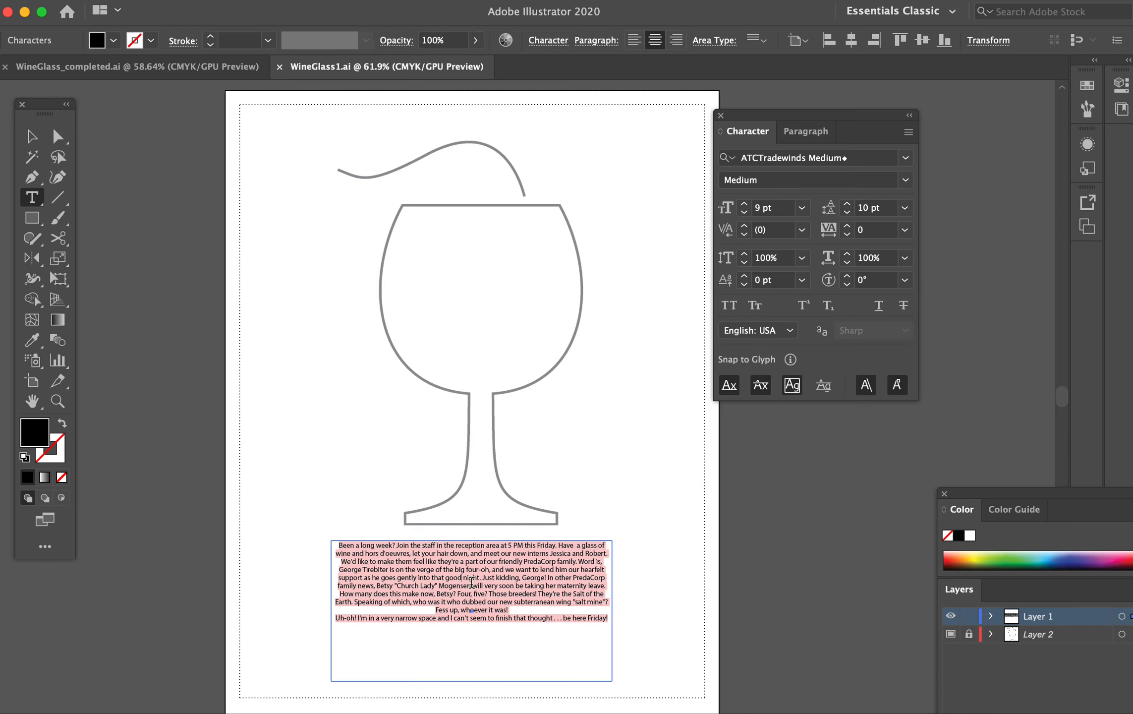
pyautogui.press('super+a')
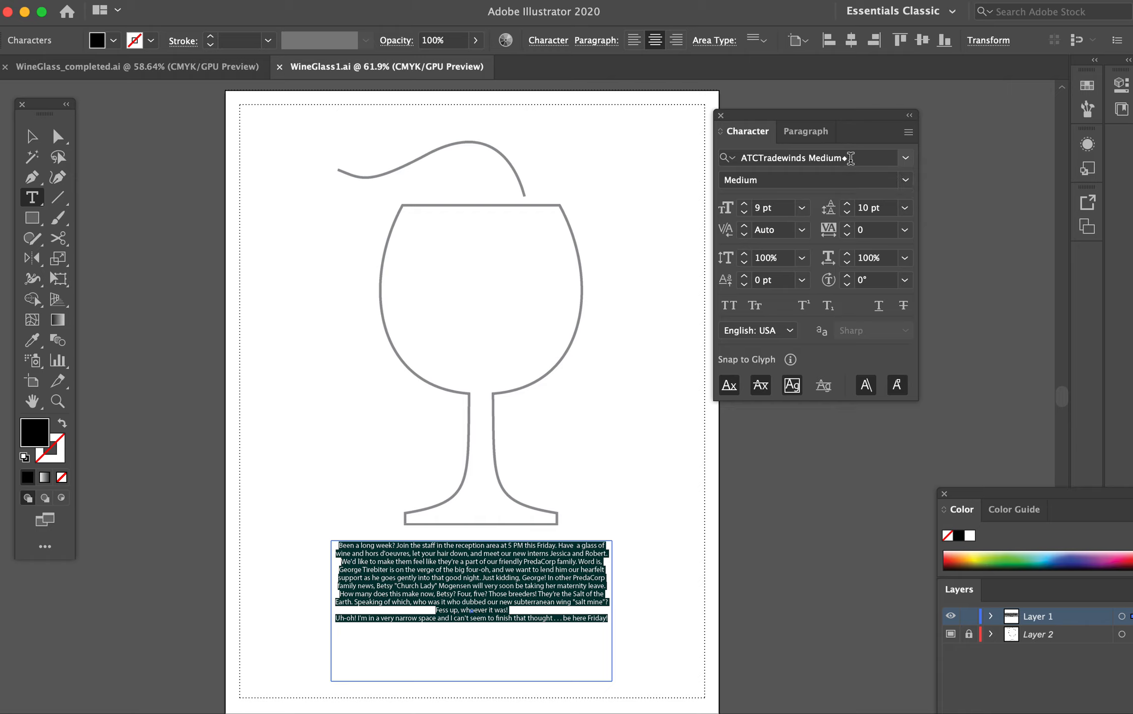
pyautogui.click(906, 159)
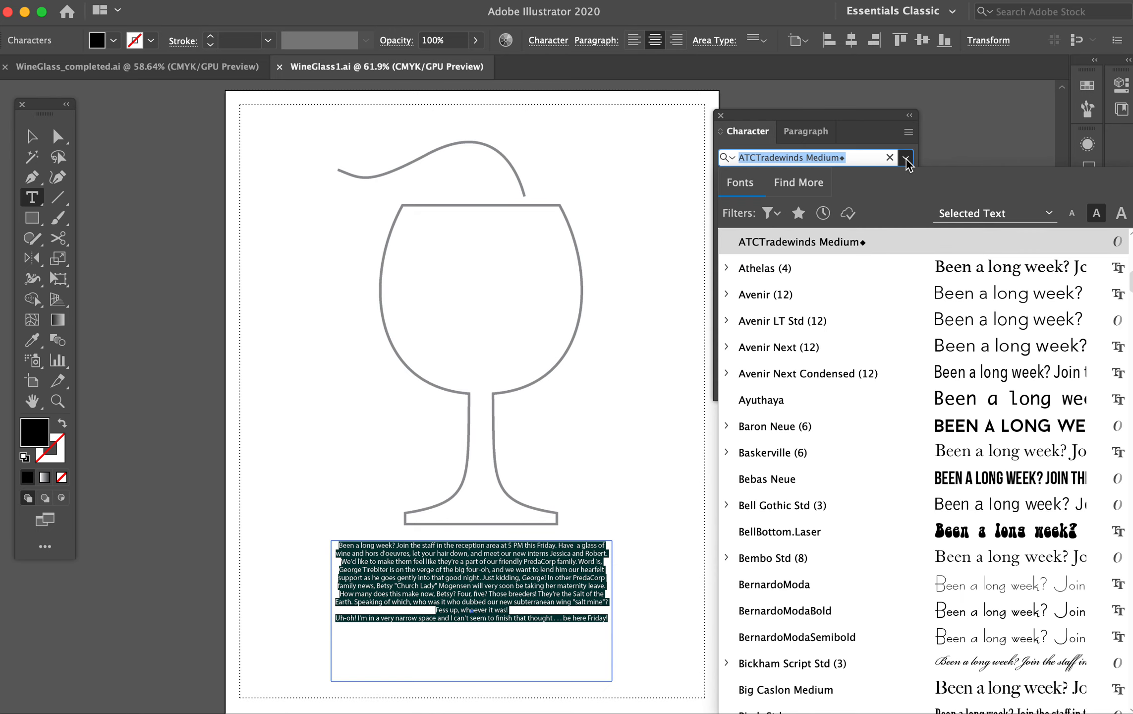
pyautogui.click(817, 322)
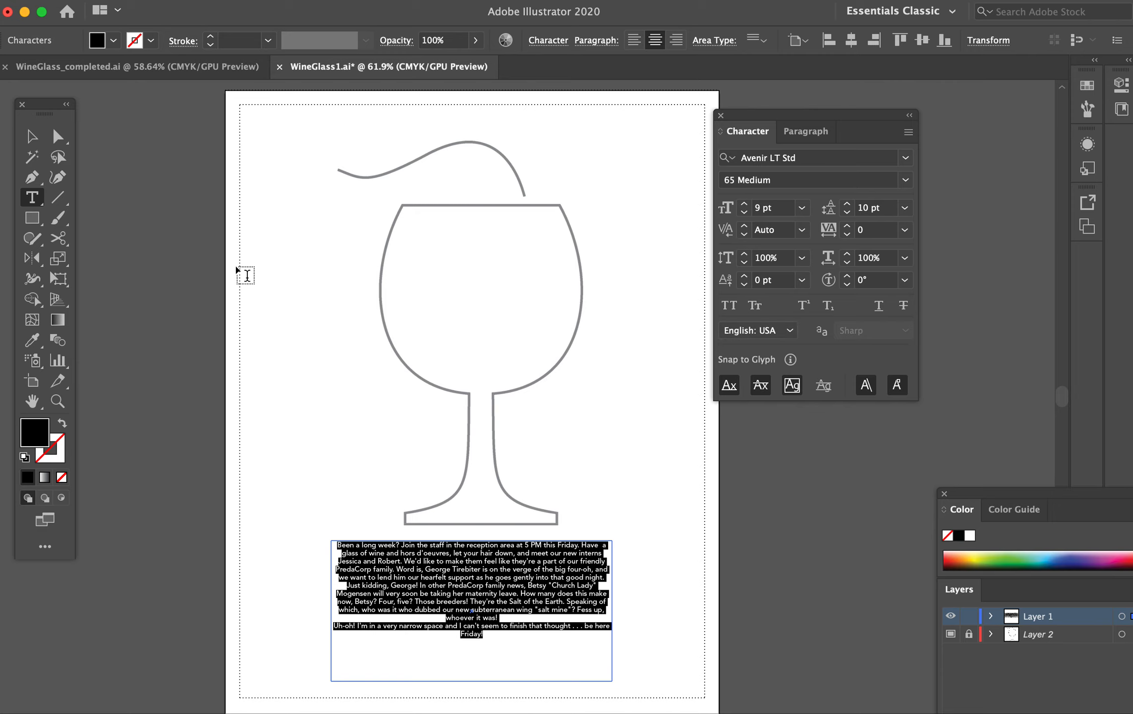
pyautogui.click(30, 135)
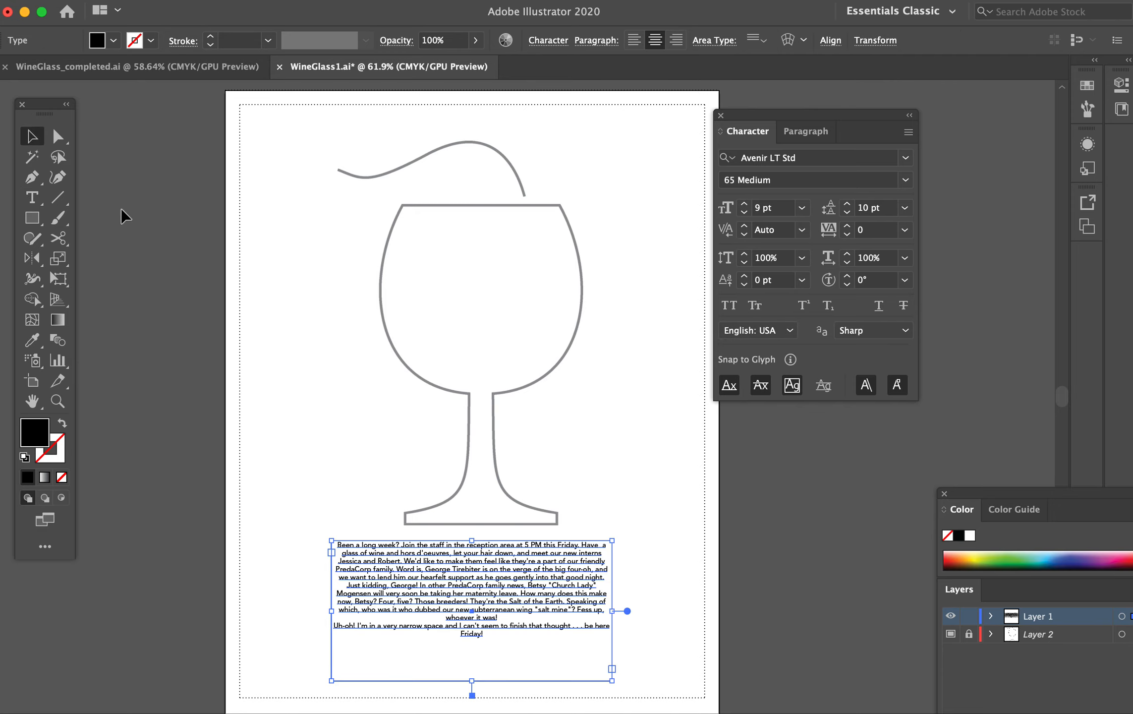
pyautogui.click(272, 342)
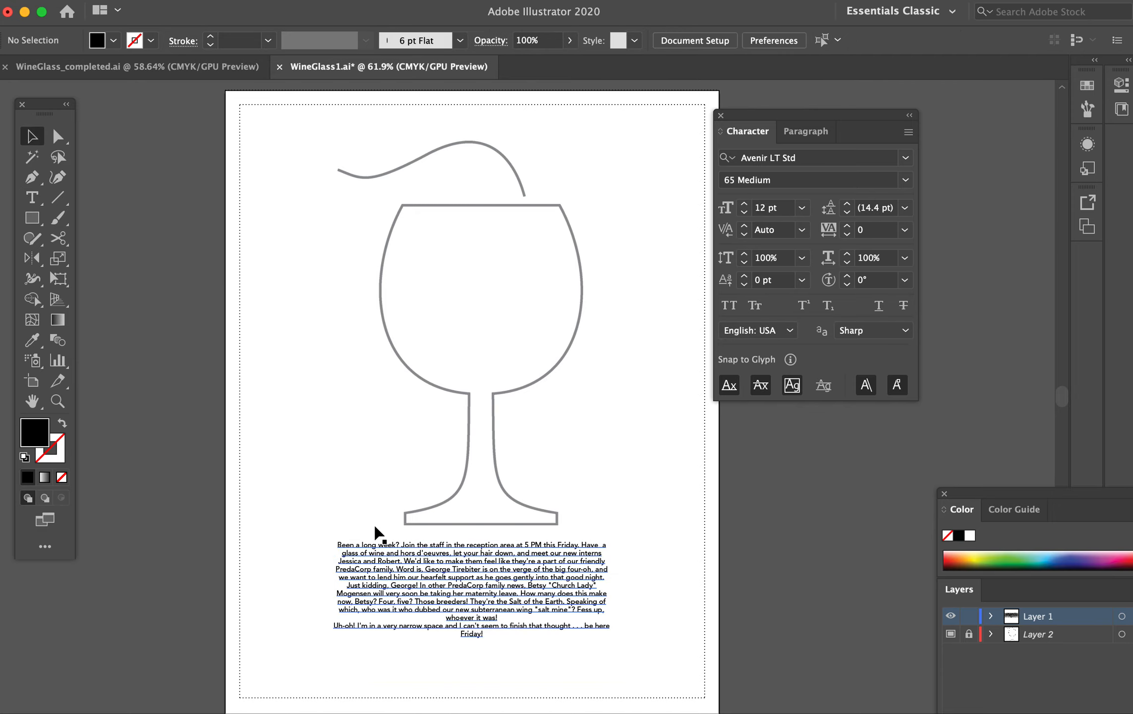
# - Examine the finished wine glass layout in WineGlass_completed.ai and return to WineGlass1.ai
pyautogui.click(203, 67)
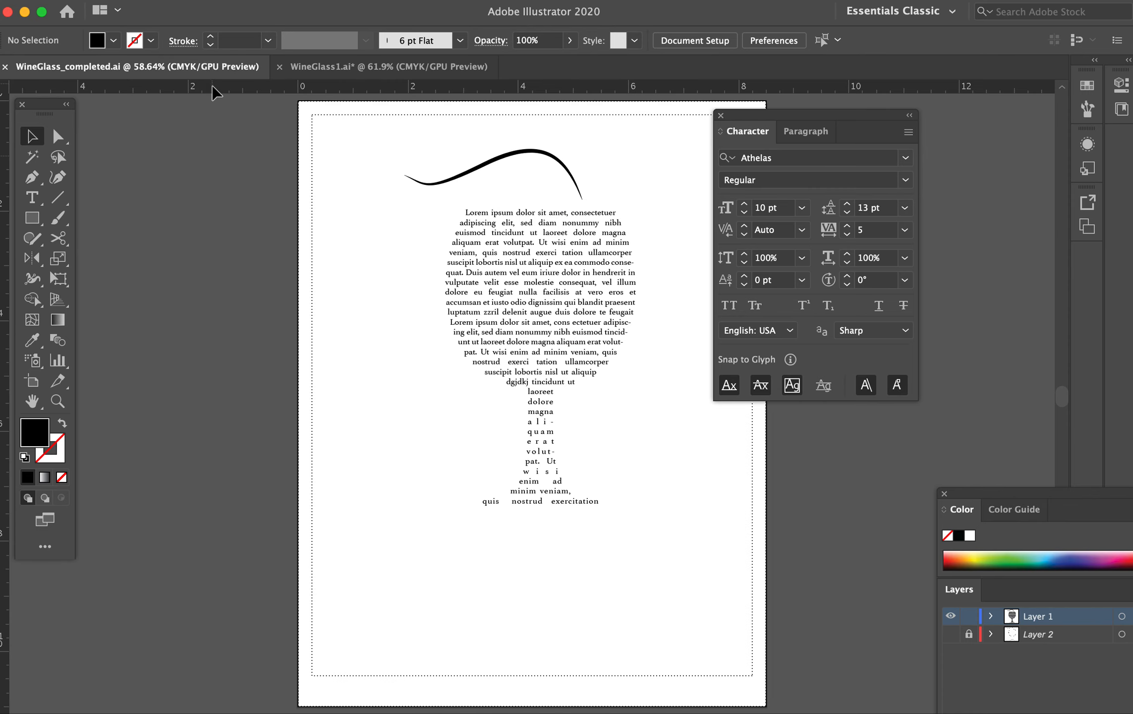
pyautogui.click(332, 67)
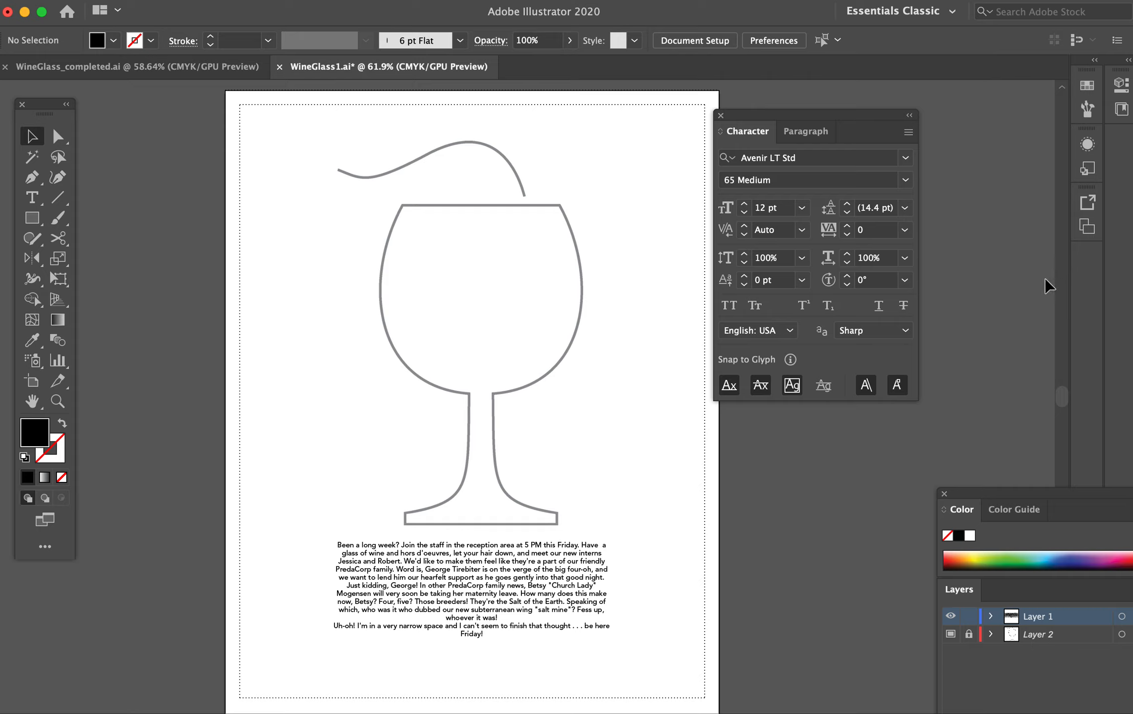
# - Reopen the Layers panel and dock its group directly beneath the Character panel
pyautogui.click(944, 494)
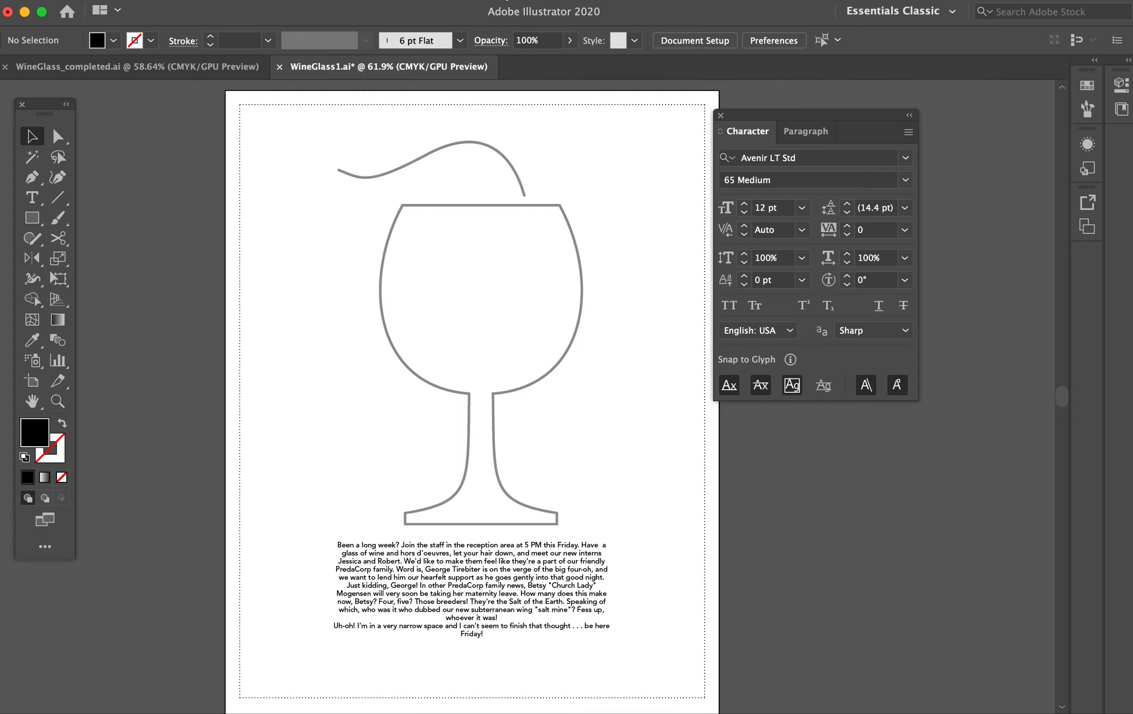
pyautogui.click(406, 1)
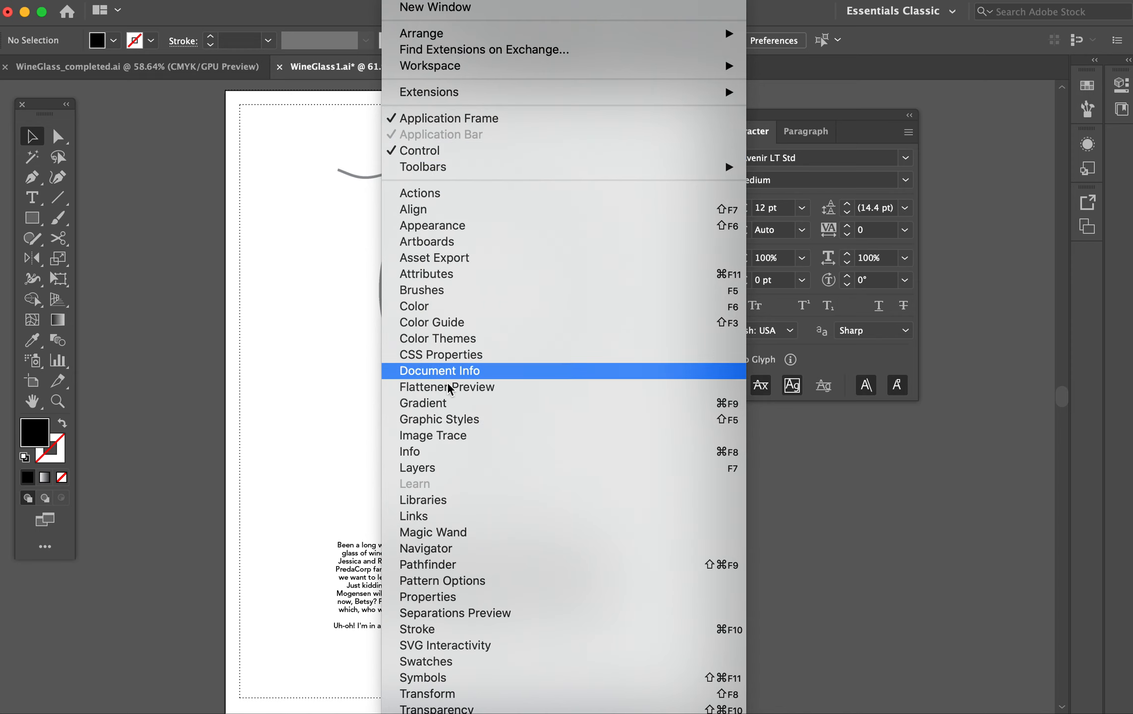
pyautogui.click(434, 468)
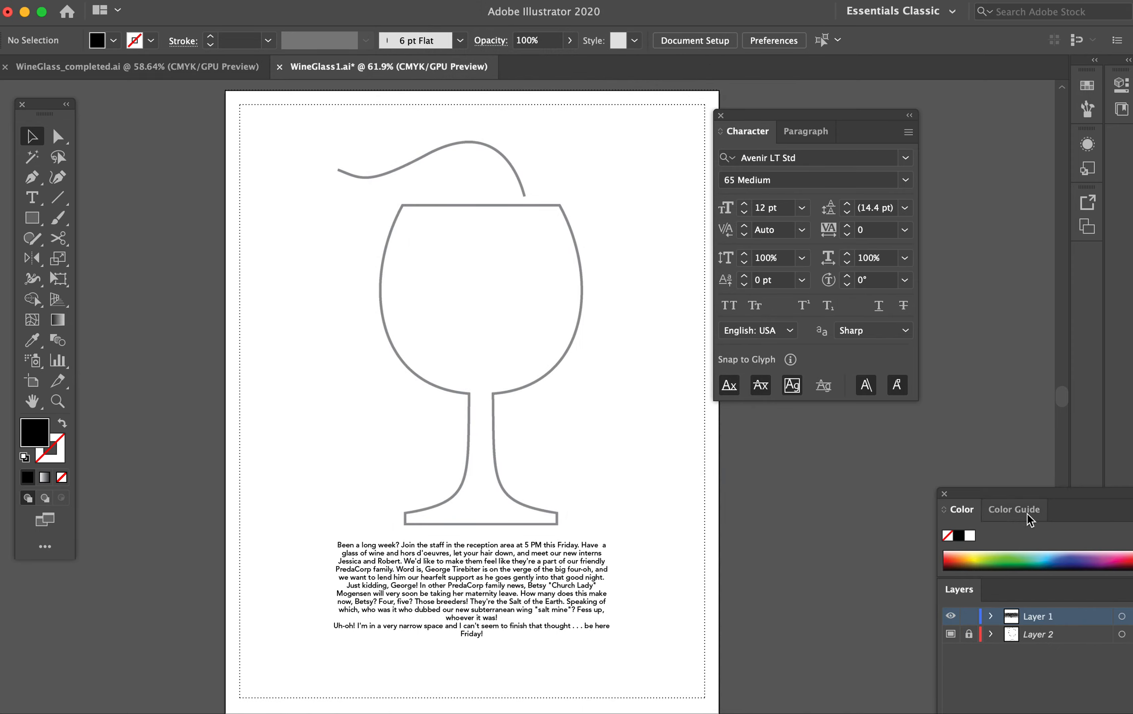
pyautogui.moveTo(1015, 496); pyautogui.dragTo(796, 406)
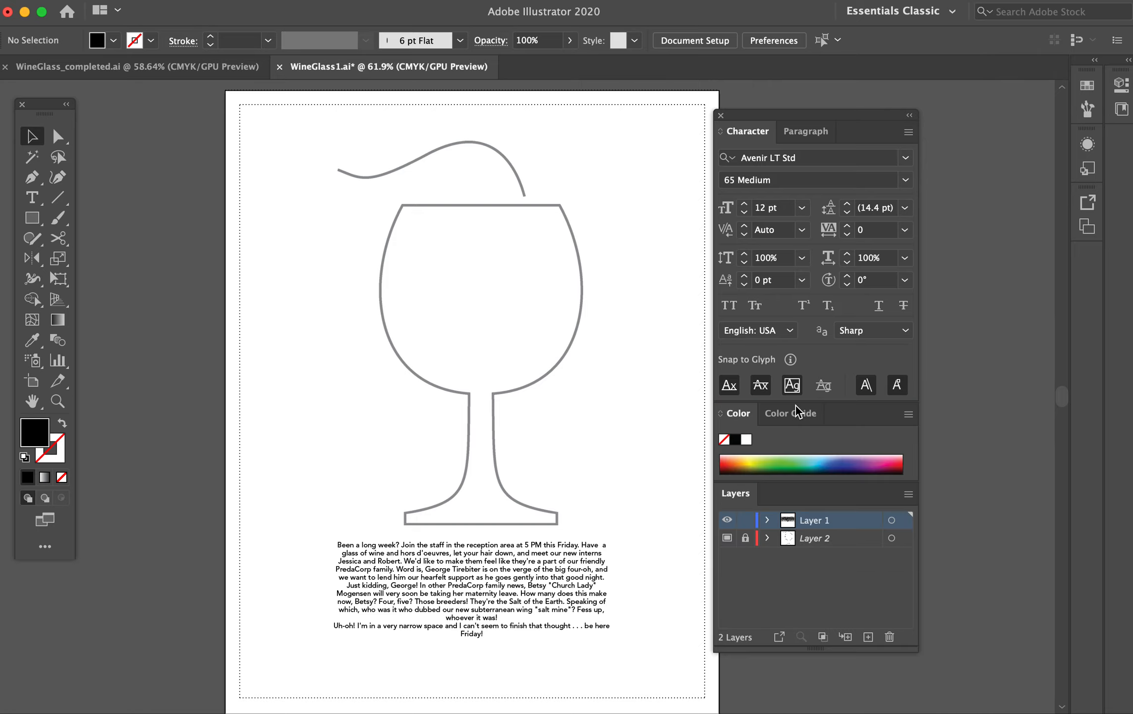
# - Check what Layer 1 and Layer 2 contain by turning each layer's visibility off and on
pyautogui.click(727, 520)
pyautogui.click(726, 521)
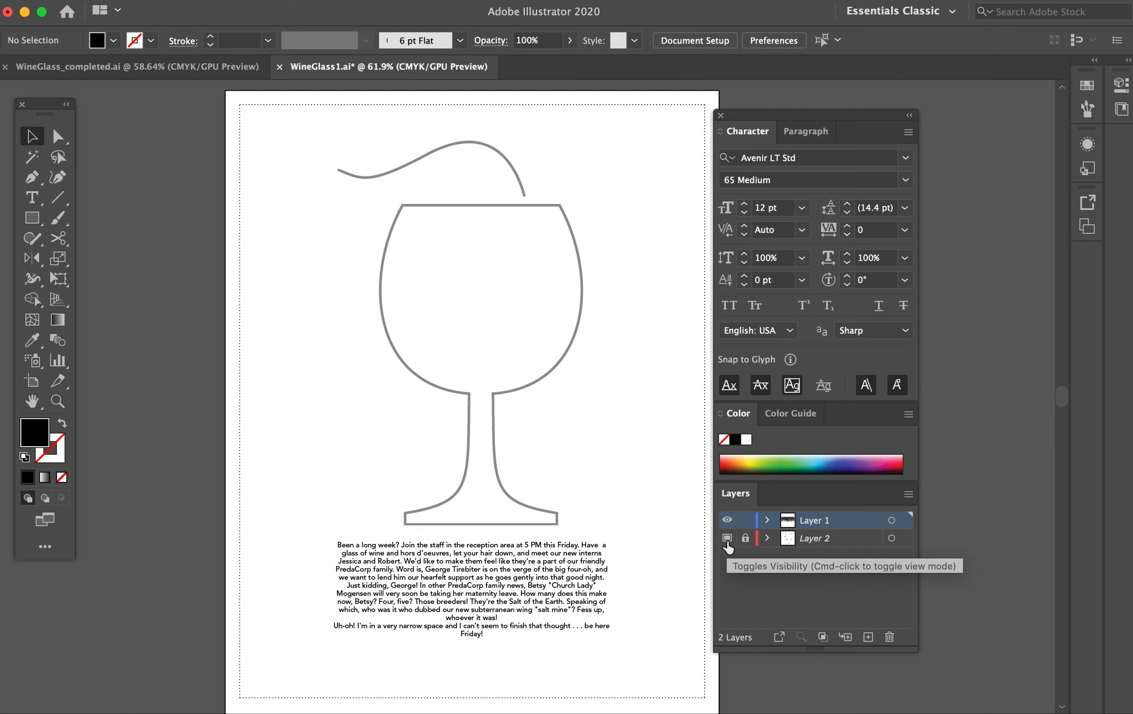
pyautogui.click(728, 539)
pyautogui.click(727, 539)
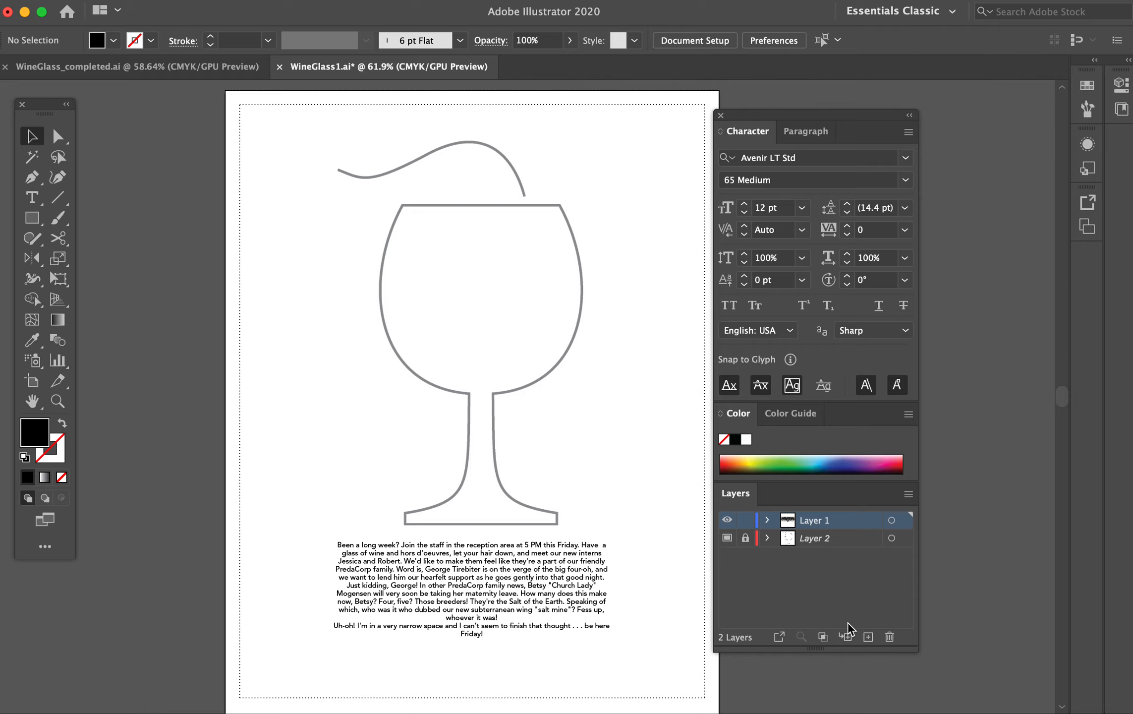
# - Add a new layer, show the rulers and place a vertical guide through the centre of the wine glass
pyautogui.click(864, 635)
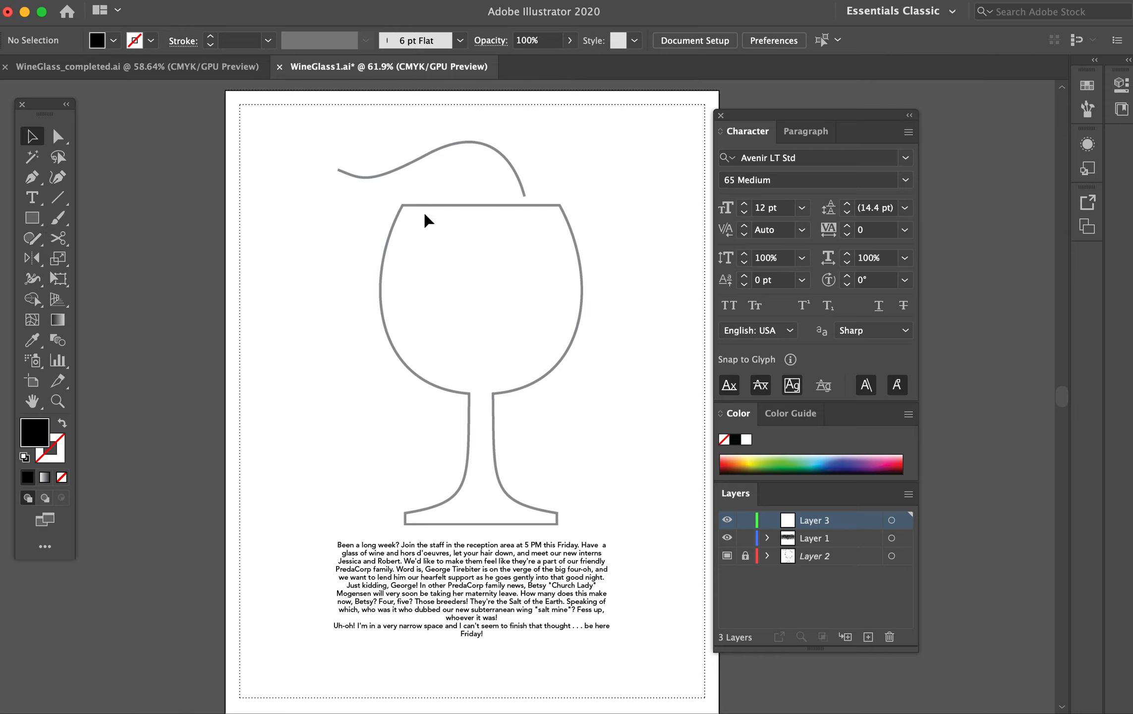
pyautogui.press('super+r')
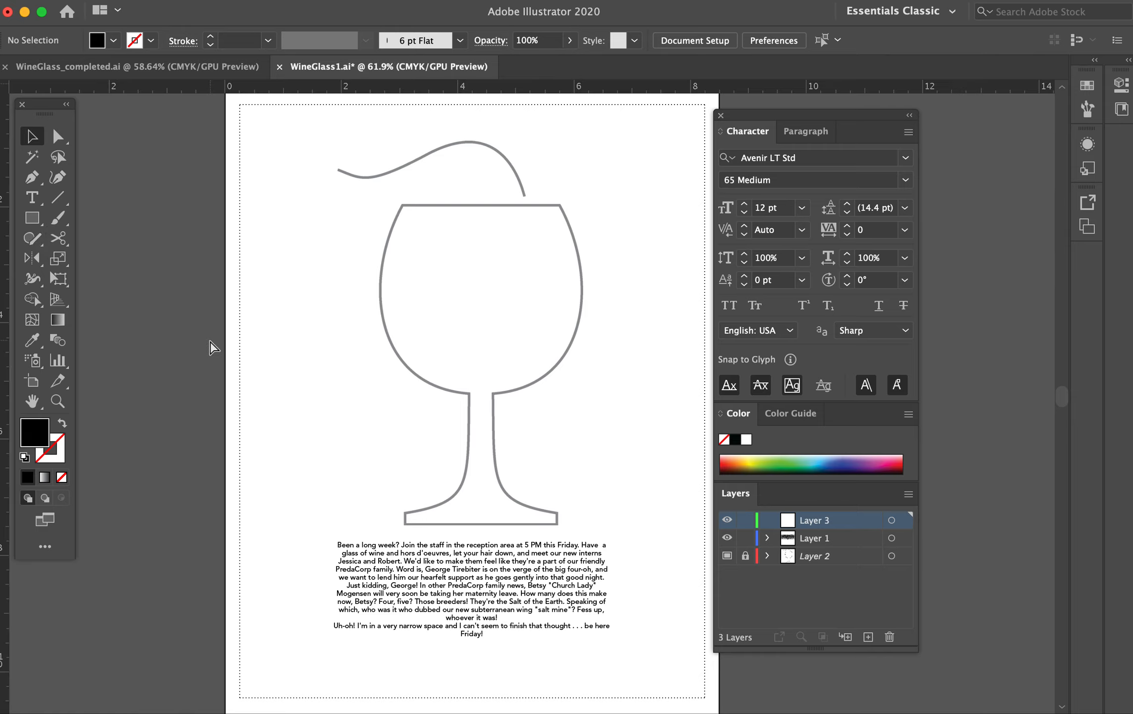
pyautogui.moveTo(2, 602); pyautogui.dragTo(481, 570)
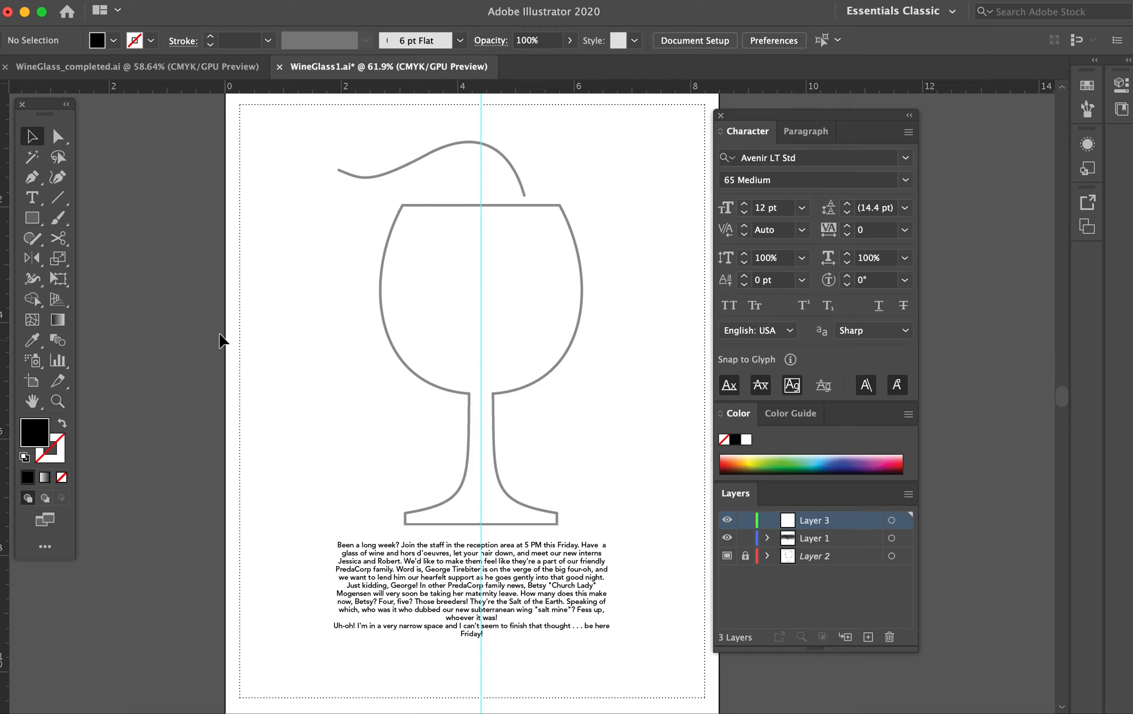
# - Start a Pen tool path where the vertical guide crosses the glass rim
pyautogui.press('p')
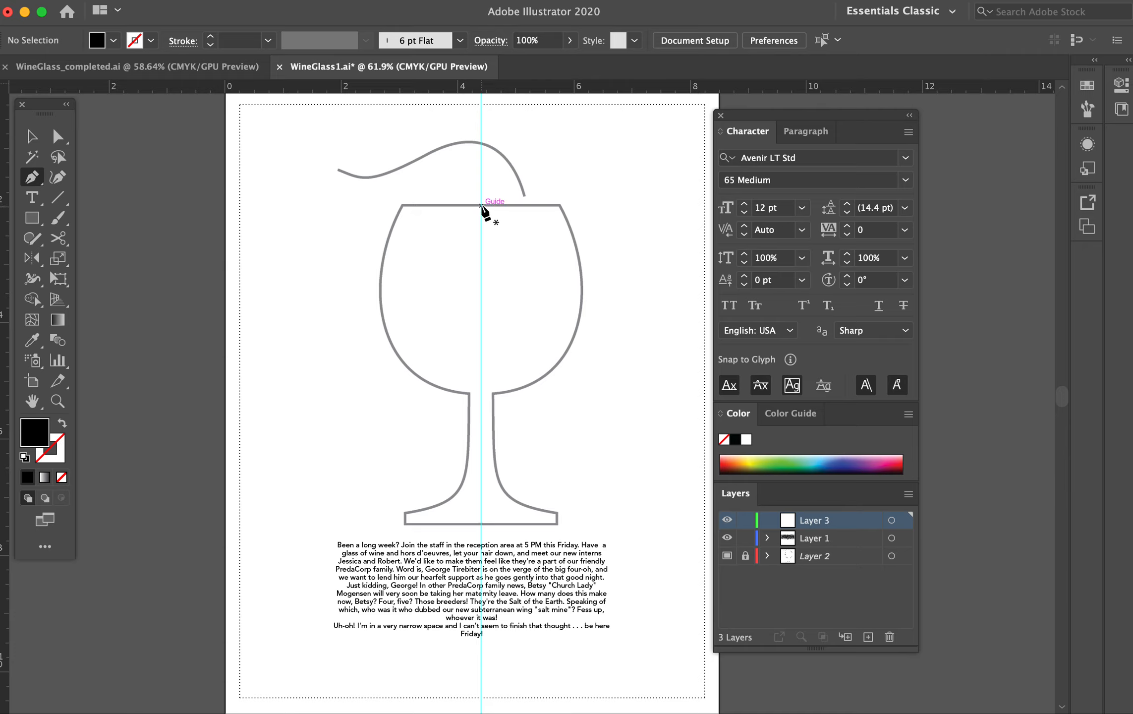
pyautogui.click(481, 205)
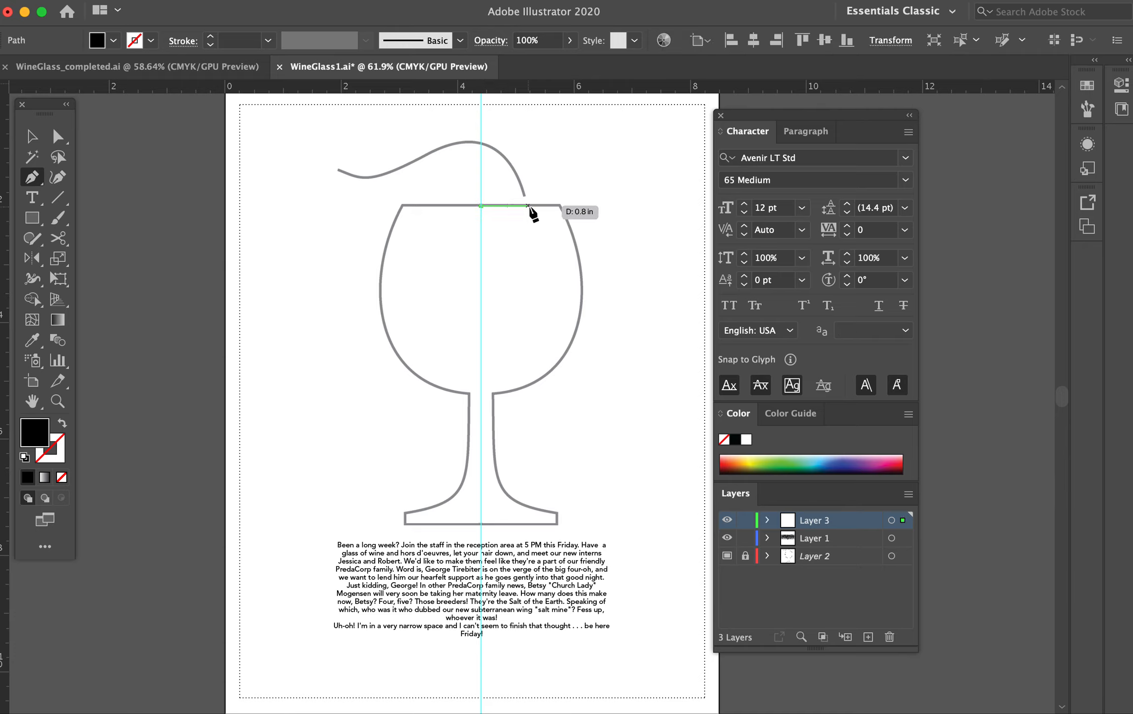
pyautogui.click(559, 205)
pyautogui.moveTo(560, 206); pyautogui.dragTo(618, 206)
pyautogui.moveTo(617, 207); pyautogui.dragTo(592, 253)
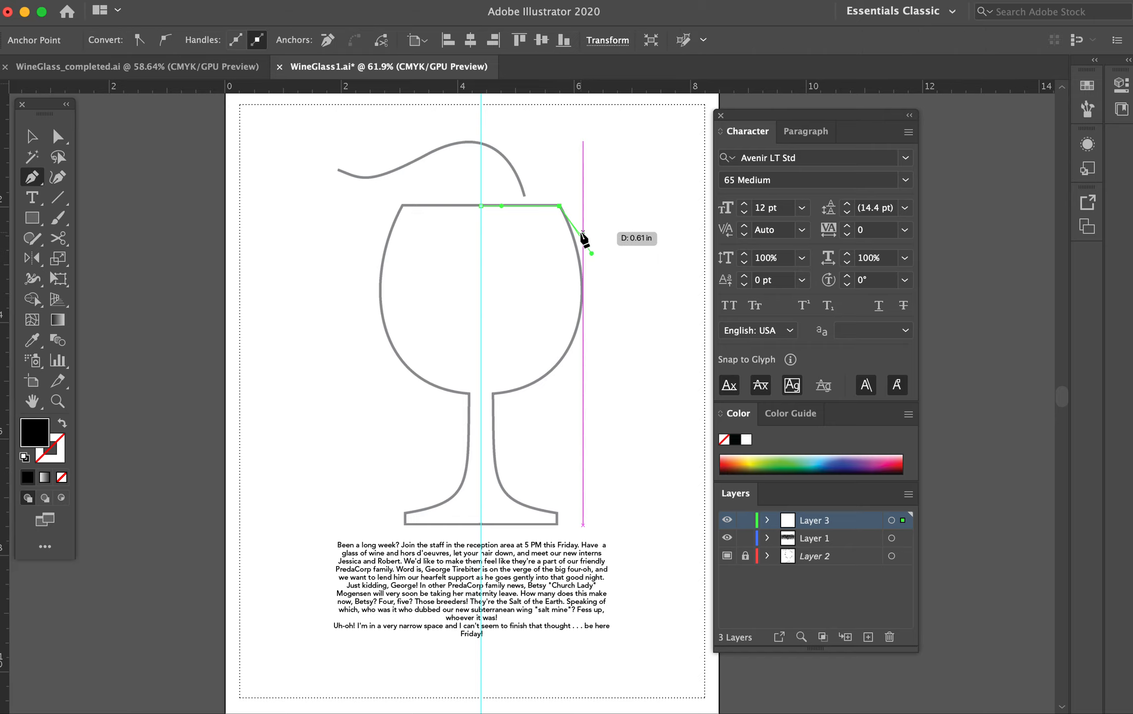
pyautogui.press('super+z')
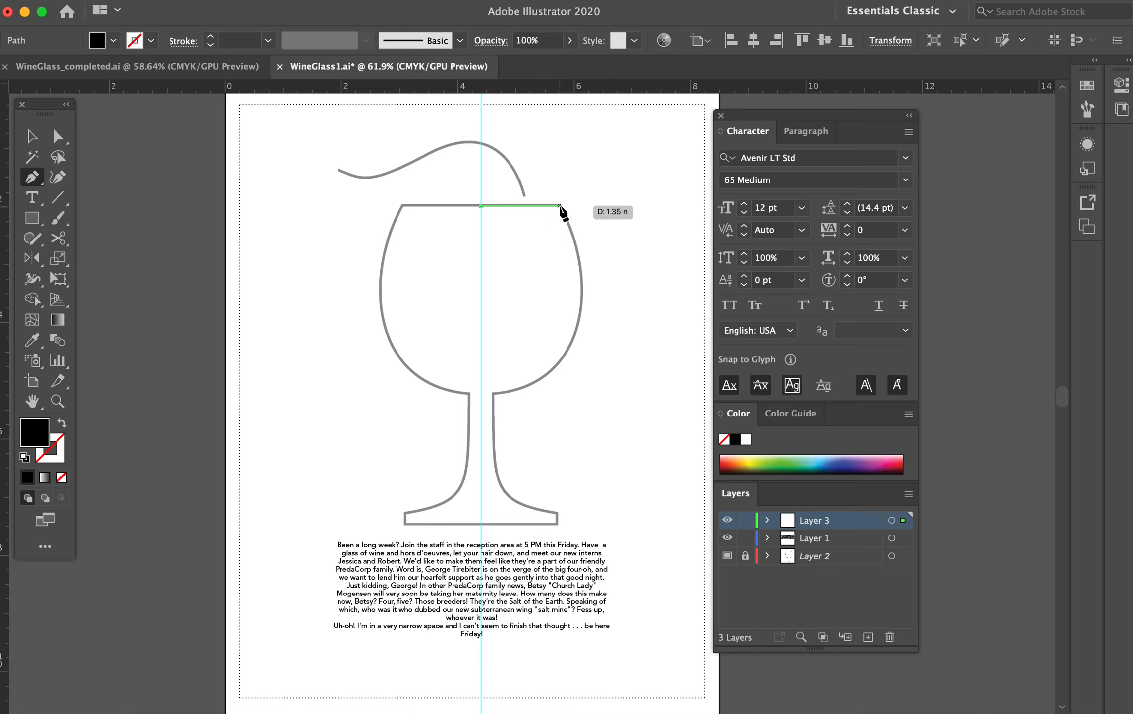
# - Trace the right half of the rim and the bowl's right curve down to the top of the stem
pyautogui.moveTo(559, 205); pyautogui.dragTo(590, 206)
pyautogui.moveTo(595, 204); pyautogui.dragTo(598, 268)
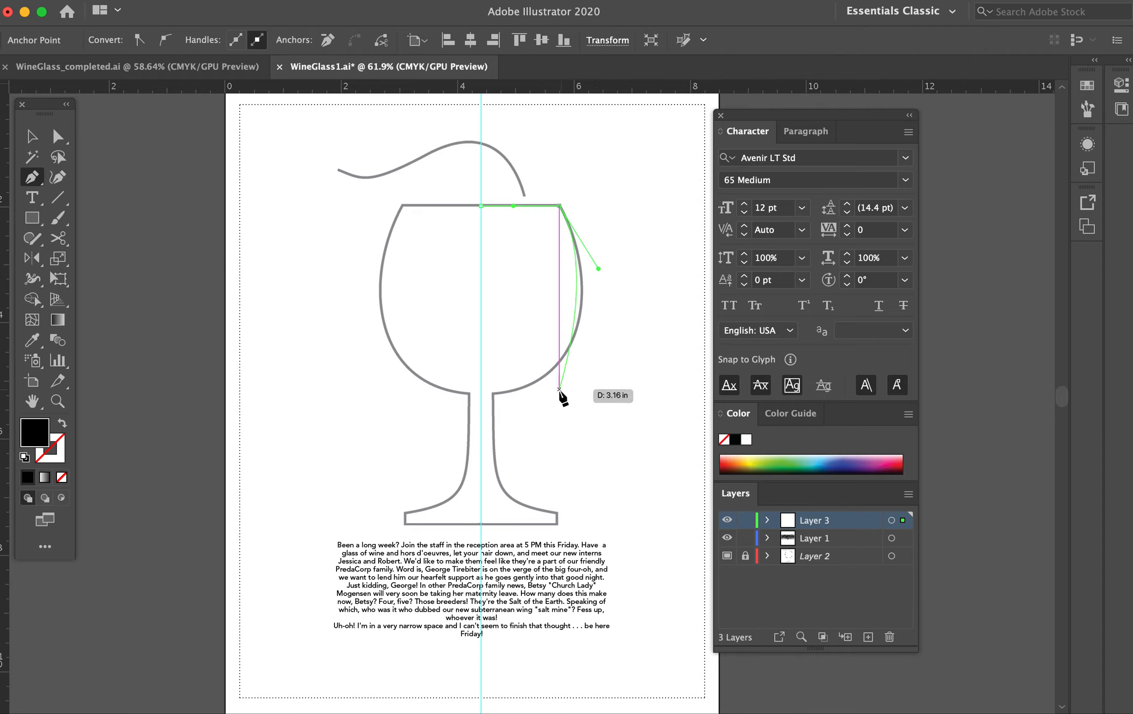
pyautogui.moveTo(494, 395); pyautogui.dragTo(398, 402)
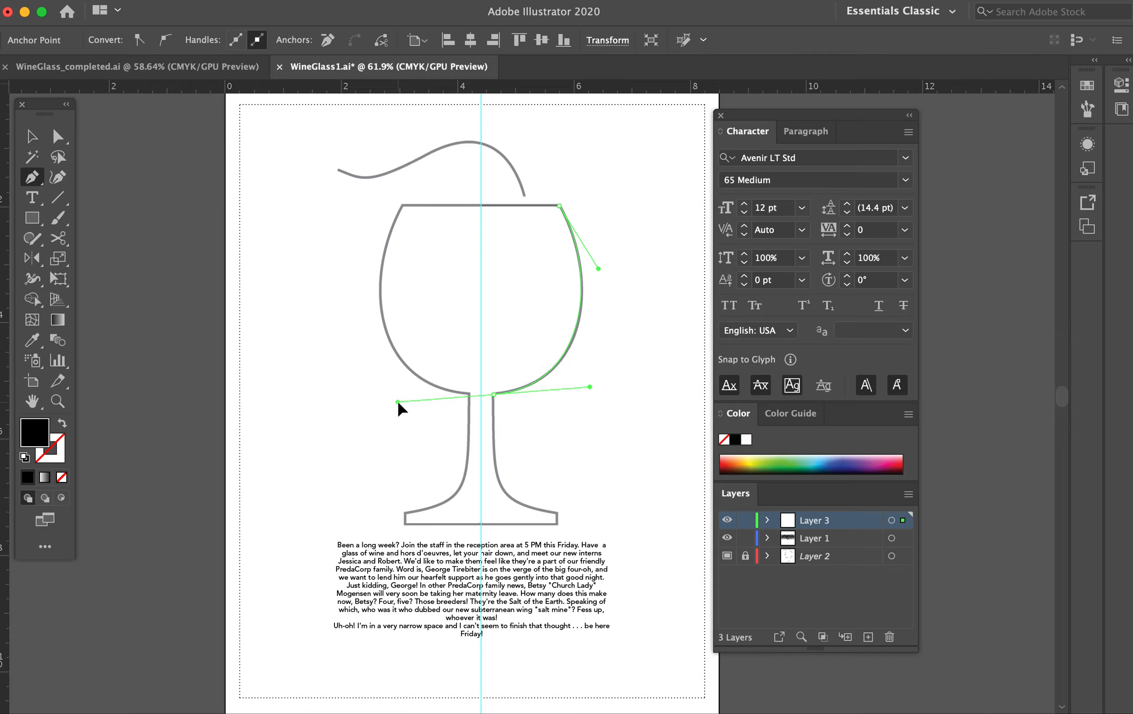
pyautogui.moveTo(398, 403); pyautogui.dragTo(398, 403)
# - Trace the right side of the stem and its flare to the base's upper corner, aiming the outgoing handle straight down
pyautogui.click(492, 437)
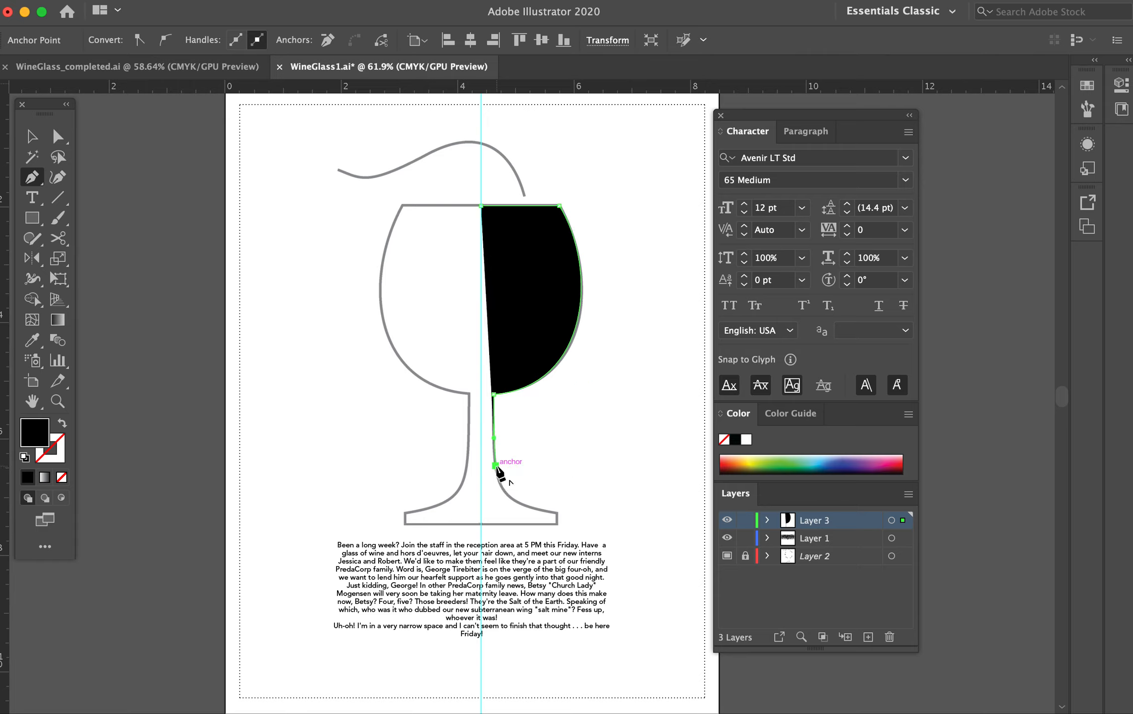
pyautogui.click(497, 469)
pyautogui.moveTo(555, 512); pyautogui.dragTo(610, 514)
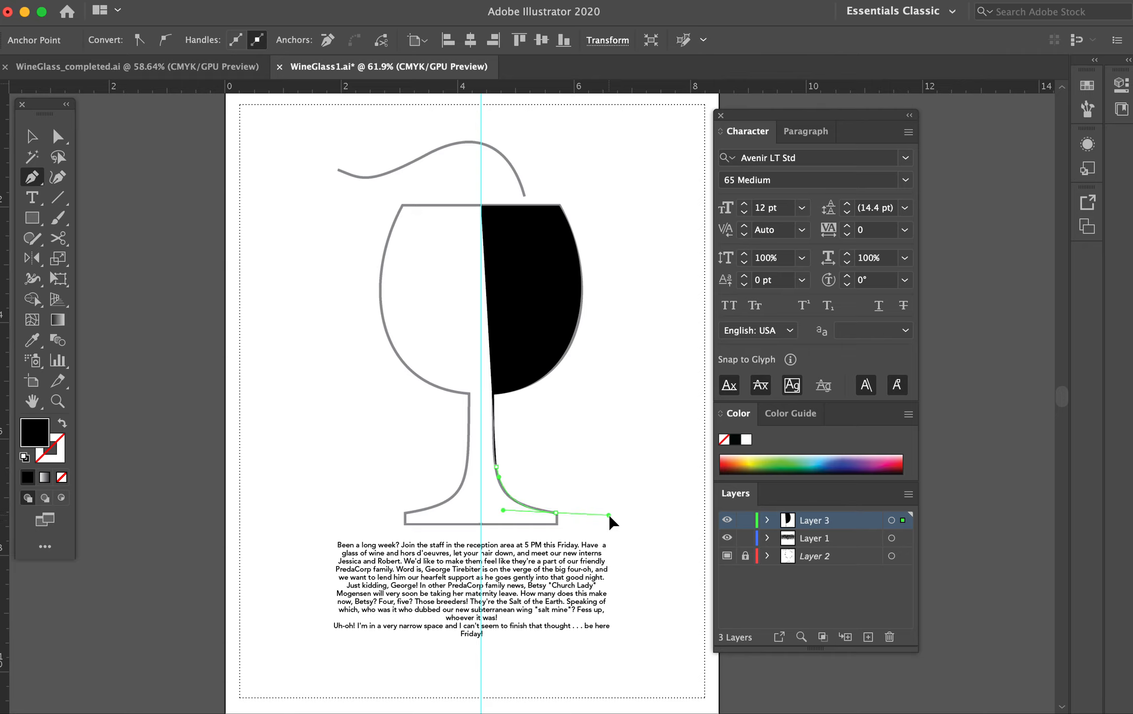
pyautogui.moveTo(610, 518); pyautogui.dragTo(557, 539)
pyautogui.moveTo(558, 539); pyautogui.dragTo(558, 540)
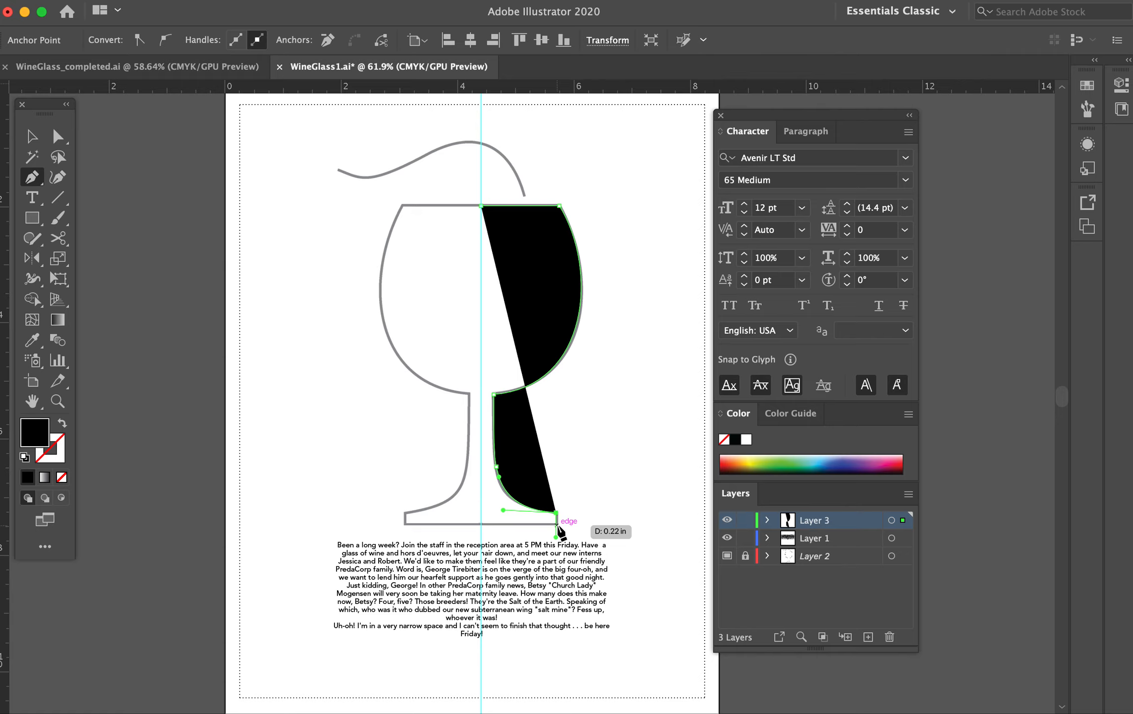
# - Continue the path down the base's side and along its underside to the guide, and swap its fill and stroke
pyautogui.click(556, 524)
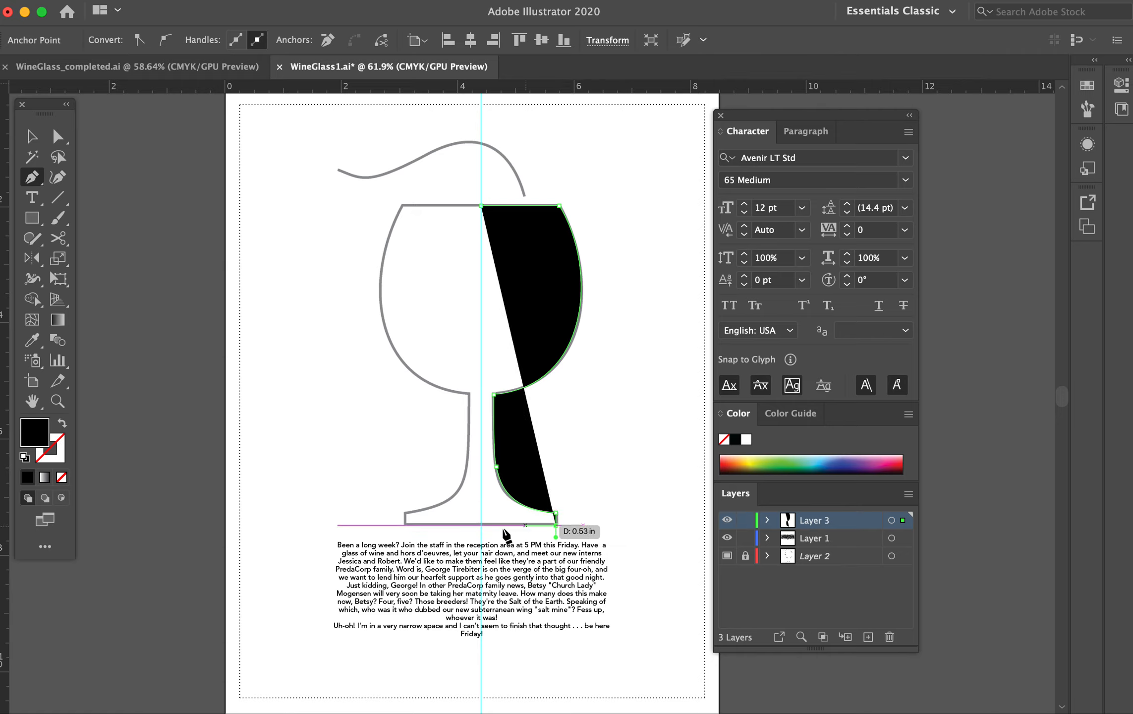
pyautogui.click(481, 525)
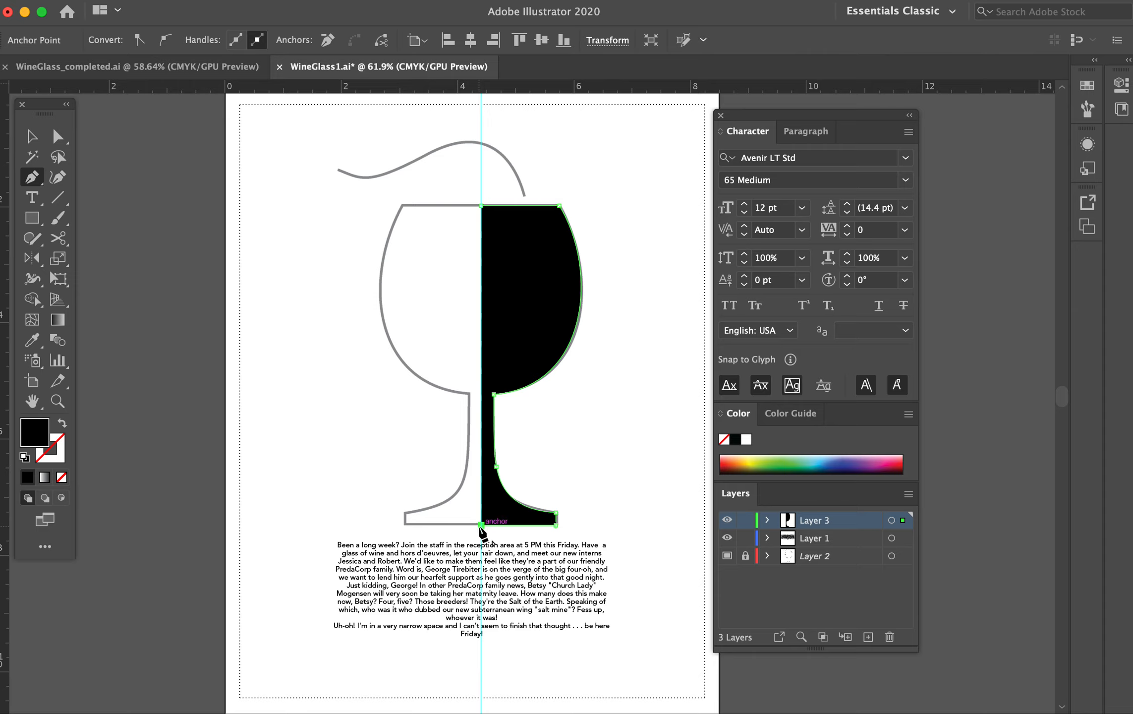
pyautogui.click(62, 423)
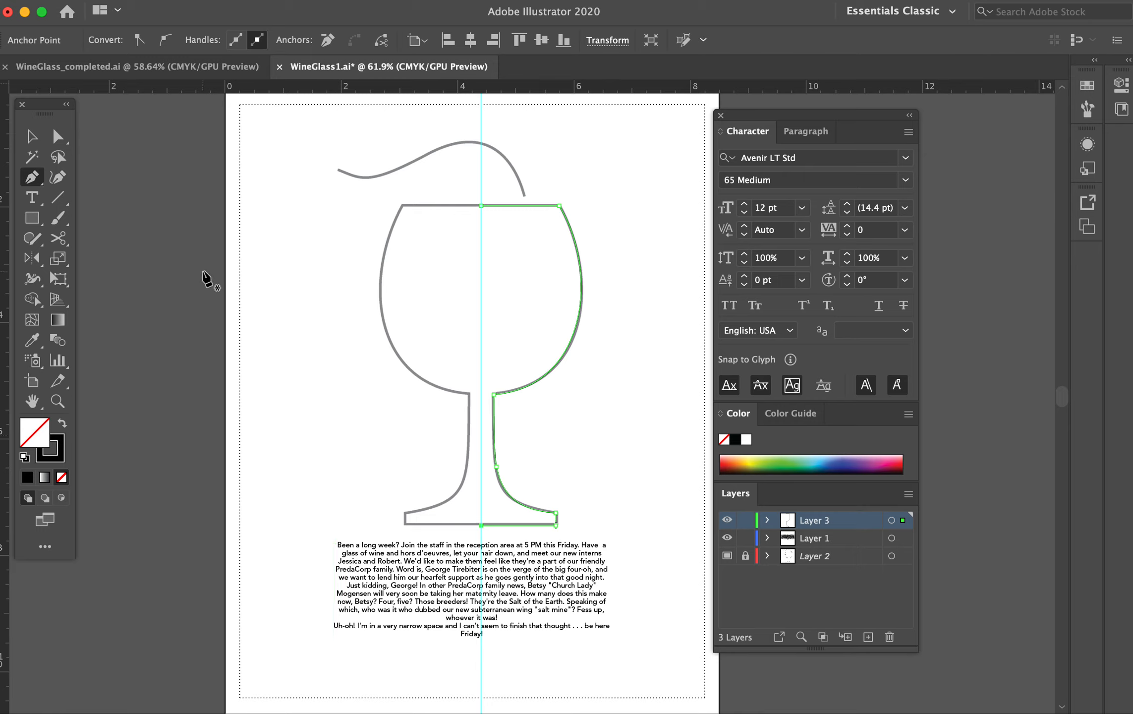
pyautogui.click(33, 138)
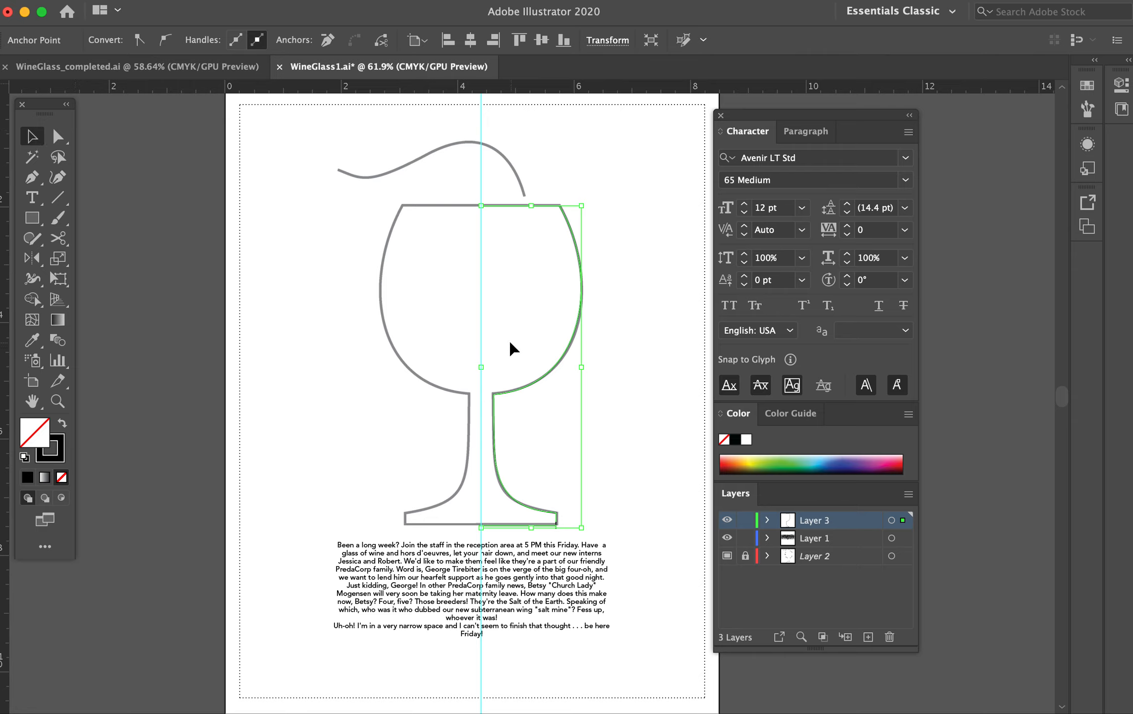
pyautogui.click(32, 259)
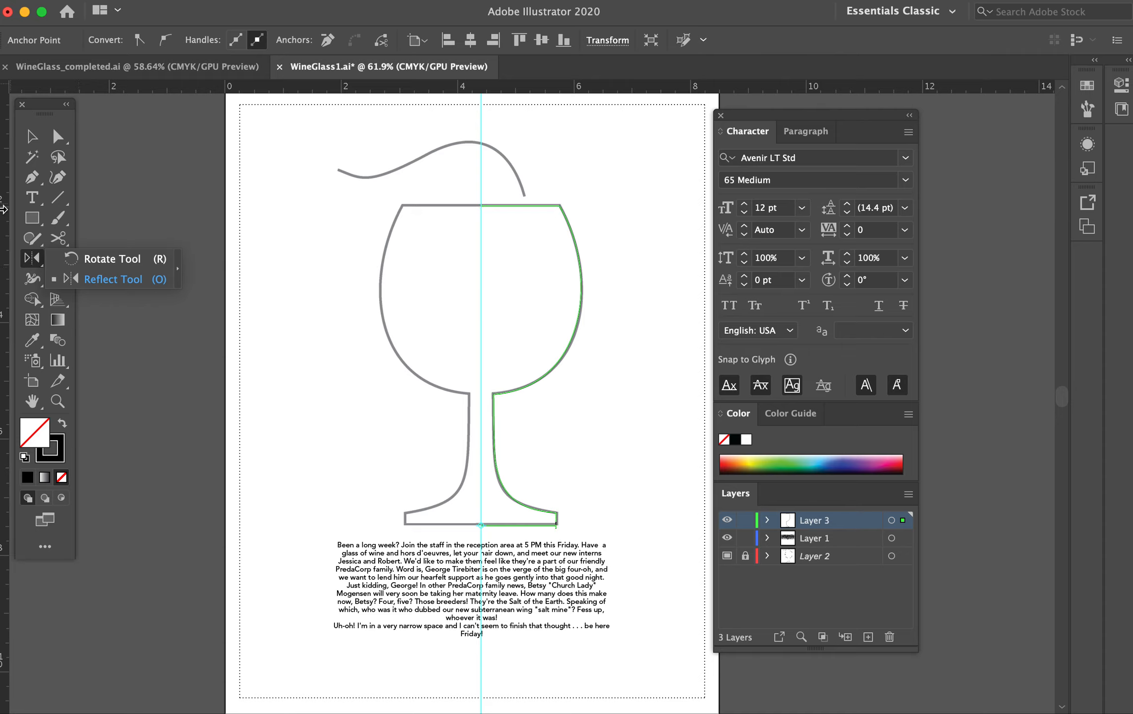
pyautogui.click(35, 258)
pyautogui.click(31, 136)
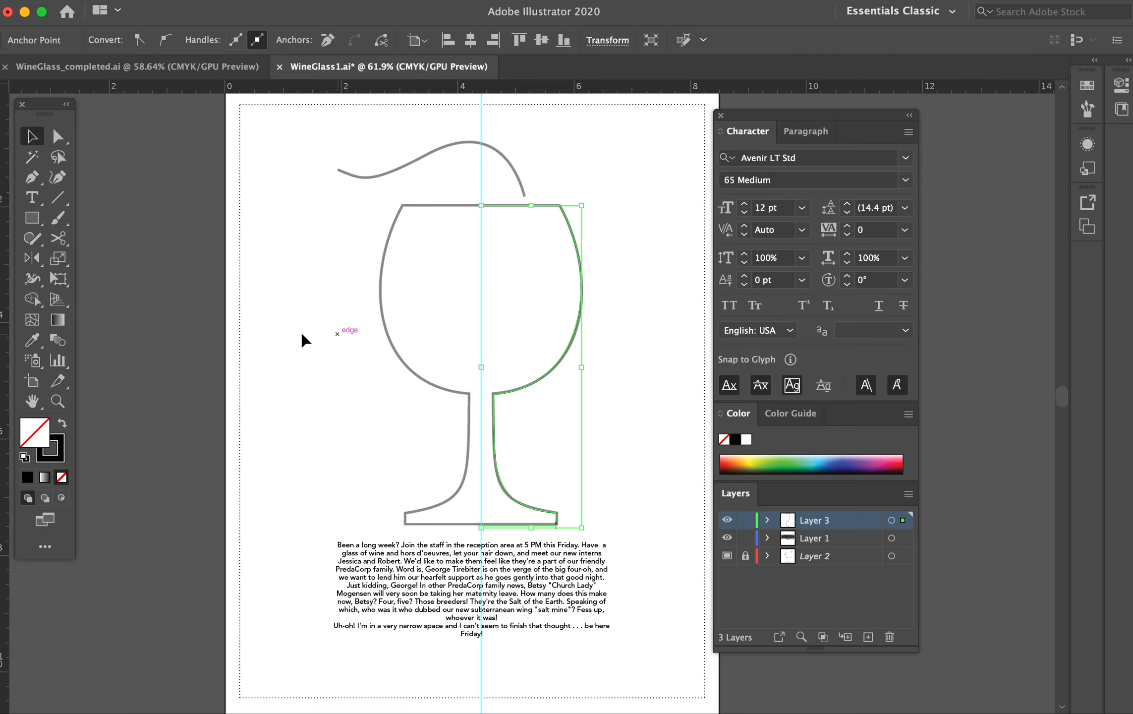
pyautogui.click(33, 260)
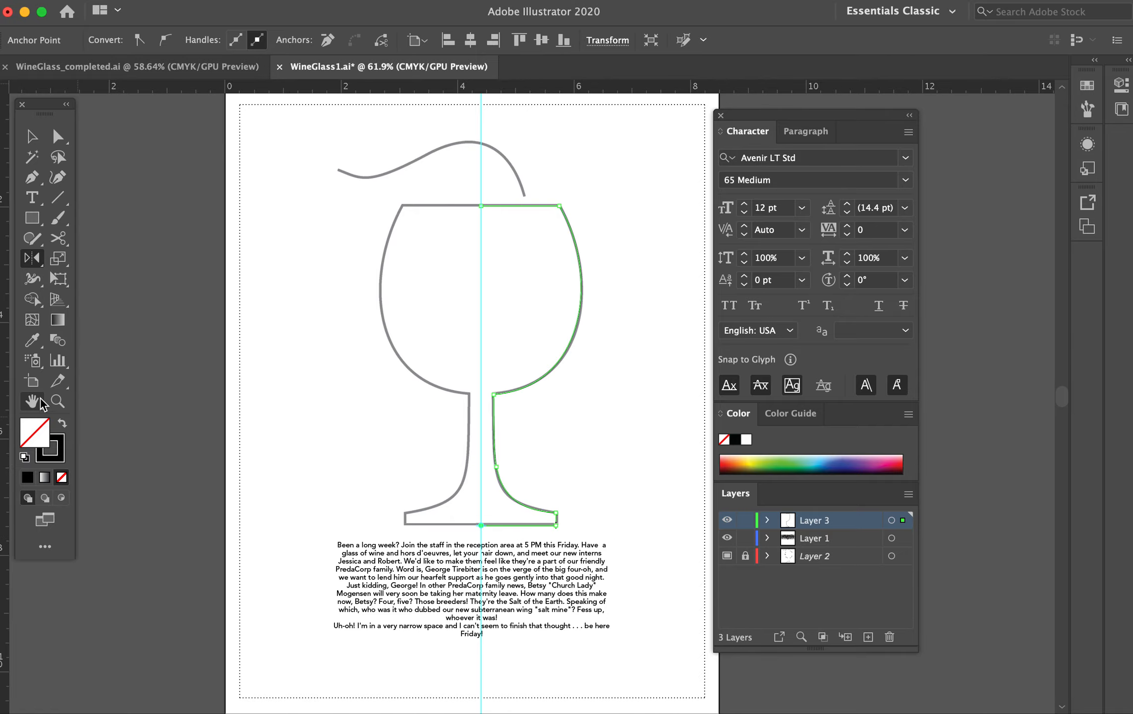
# - Shorten the direction handle that makes the traced path overshoot the base's lower right corner
pyautogui.click(57, 401)
pyautogui.click(537, 550)
pyautogui.moveTo(538, 550); pyautogui.dragTo(787, 691)
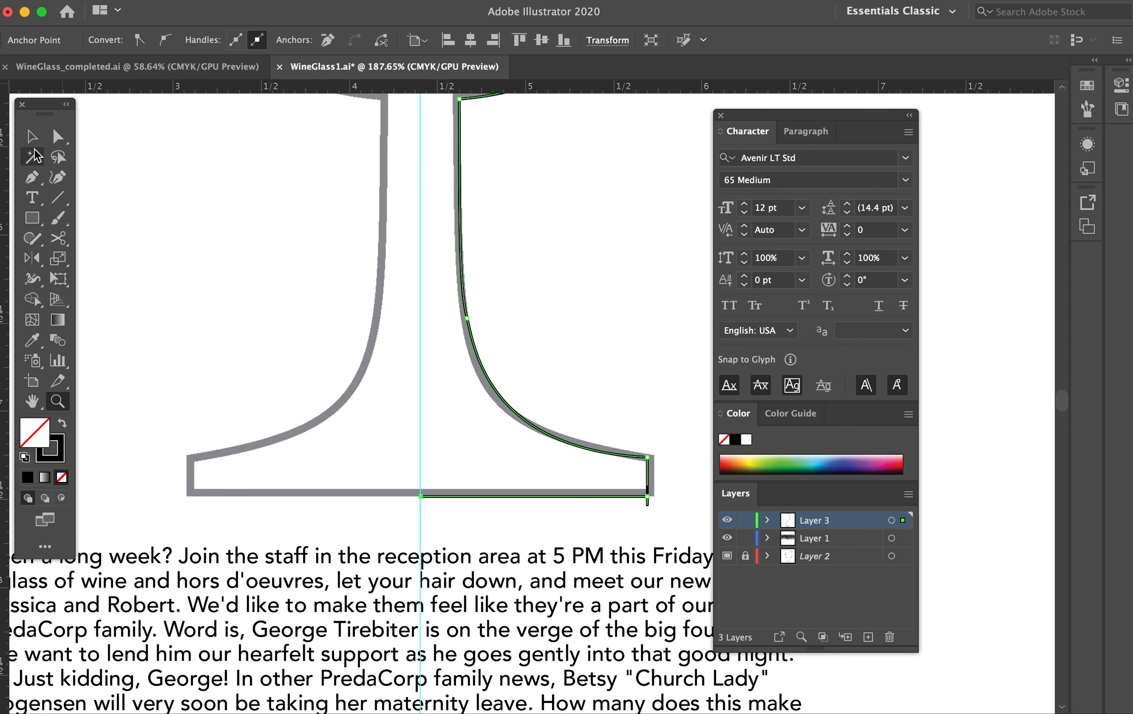
pyautogui.click(58, 137)
pyautogui.click(639, 392)
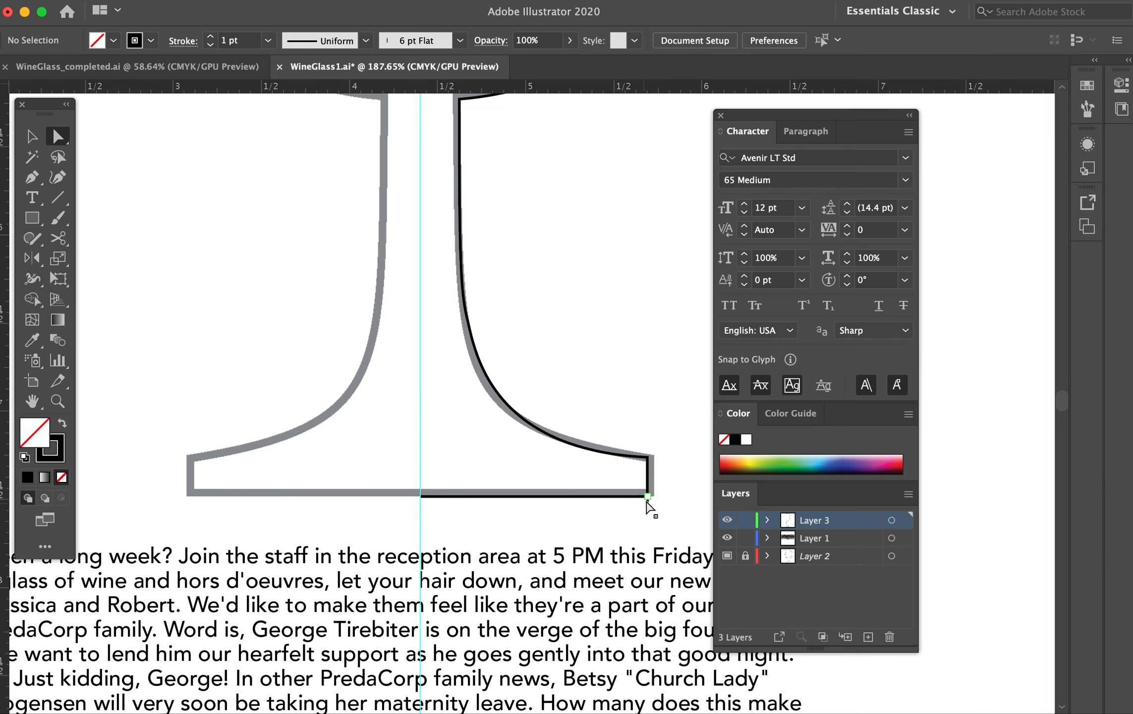
pyautogui.moveTo(648, 497); pyautogui.dragTo(648, 523)
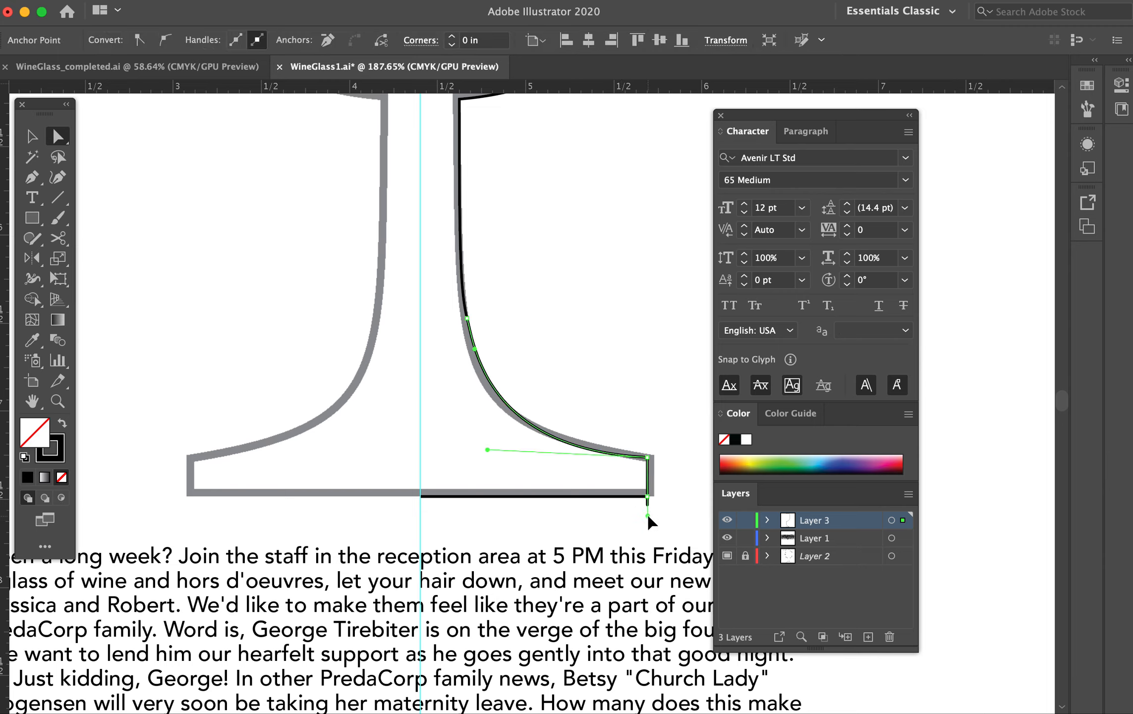
pyautogui.moveTo(647, 513); pyautogui.dragTo(648, 514)
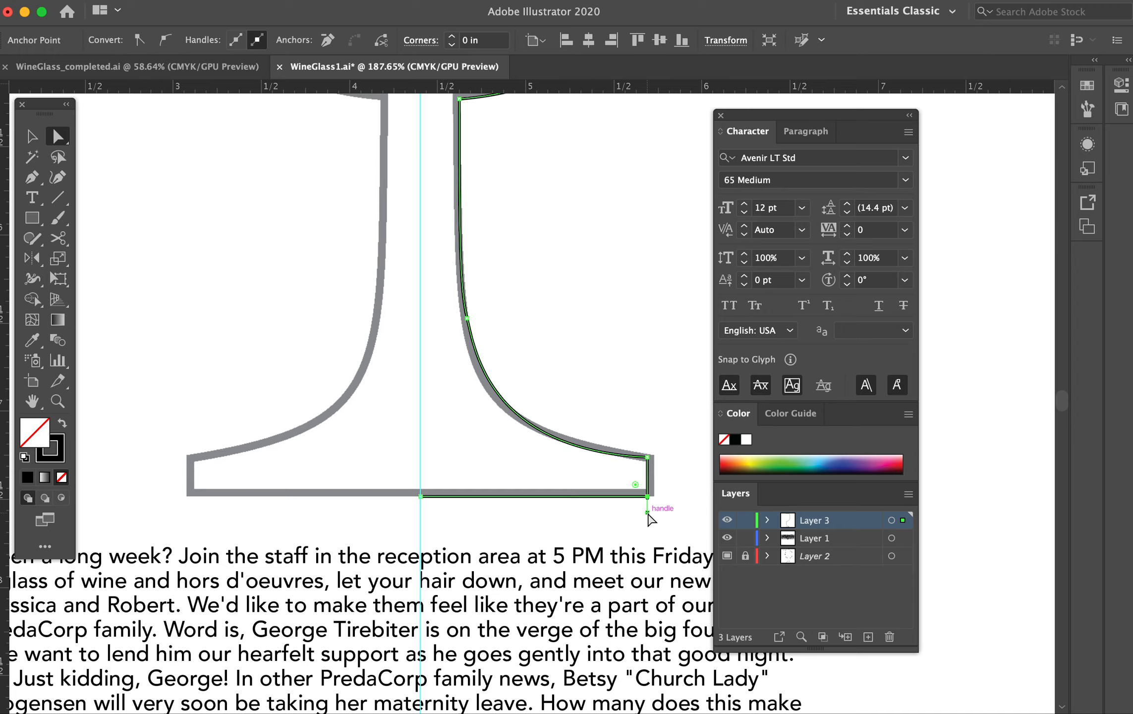
pyautogui.click(647, 513)
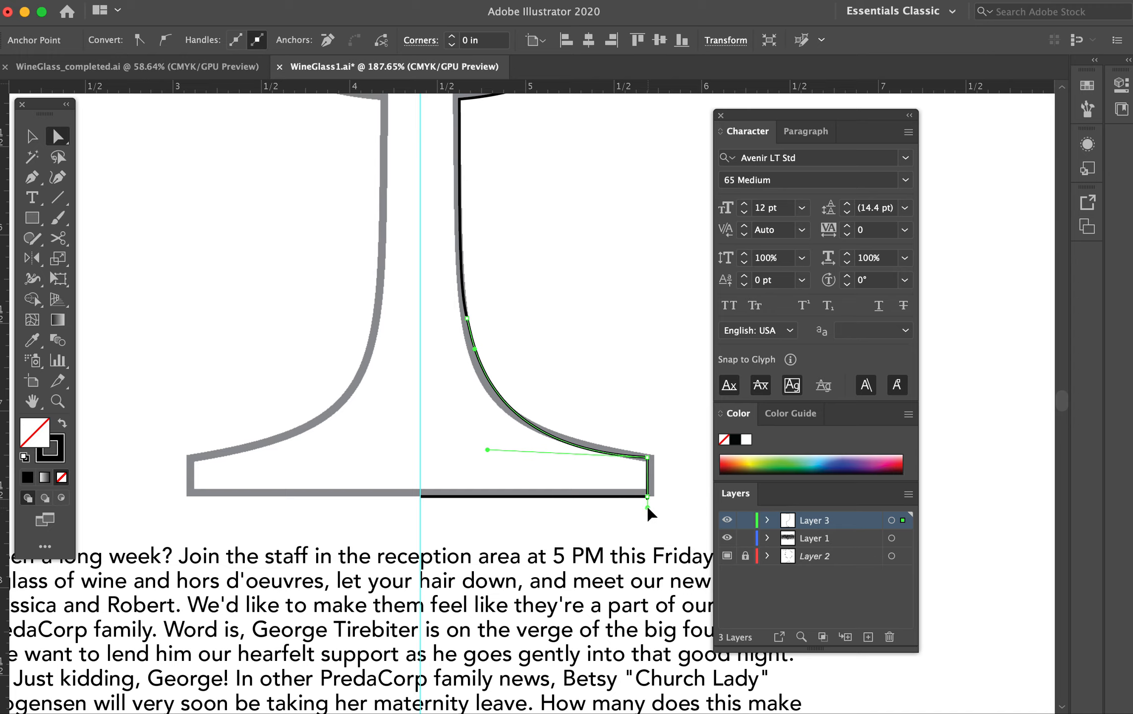
pyautogui.click(646, 507)
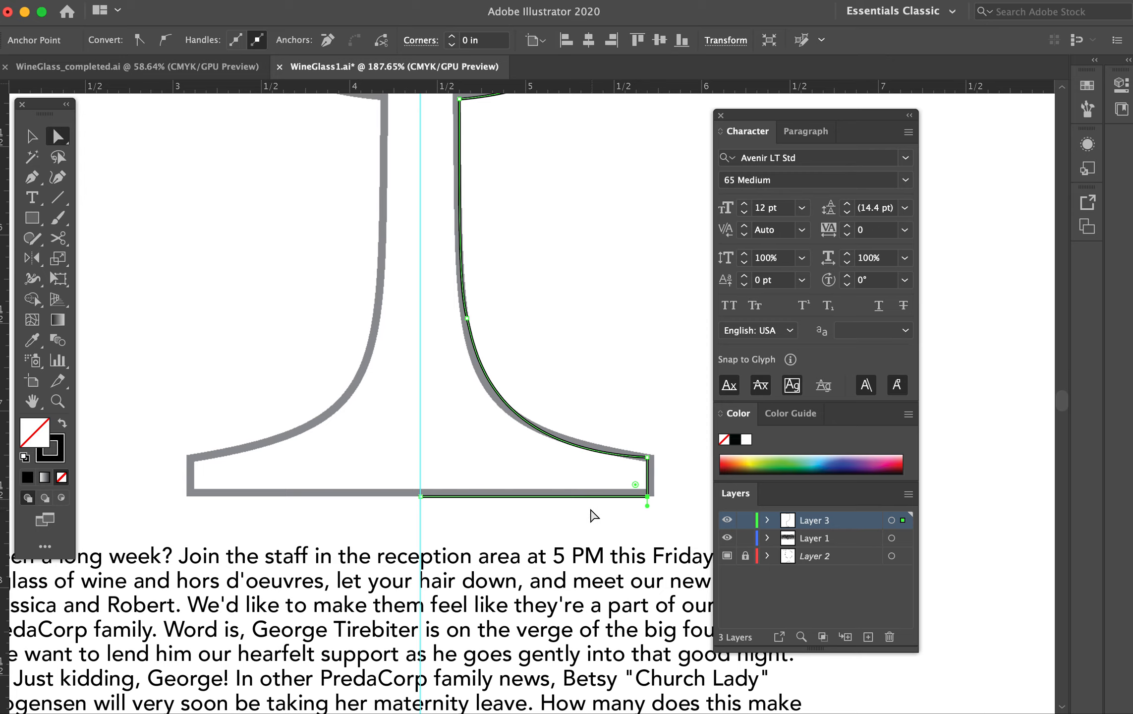
# - Nudge both right corner anchors of the base outward together onto the template's outer edge
pyautogui.moveTo(648, 457); pyautogui.dragTo(655, 454)
pyautogui.hotkey('ctrl', 'z')
pyautogui.moveTo(637, 414); pyautogui.dragTo(687, 535)
pyautogui.press('Right')
pyautogui.press('Right')
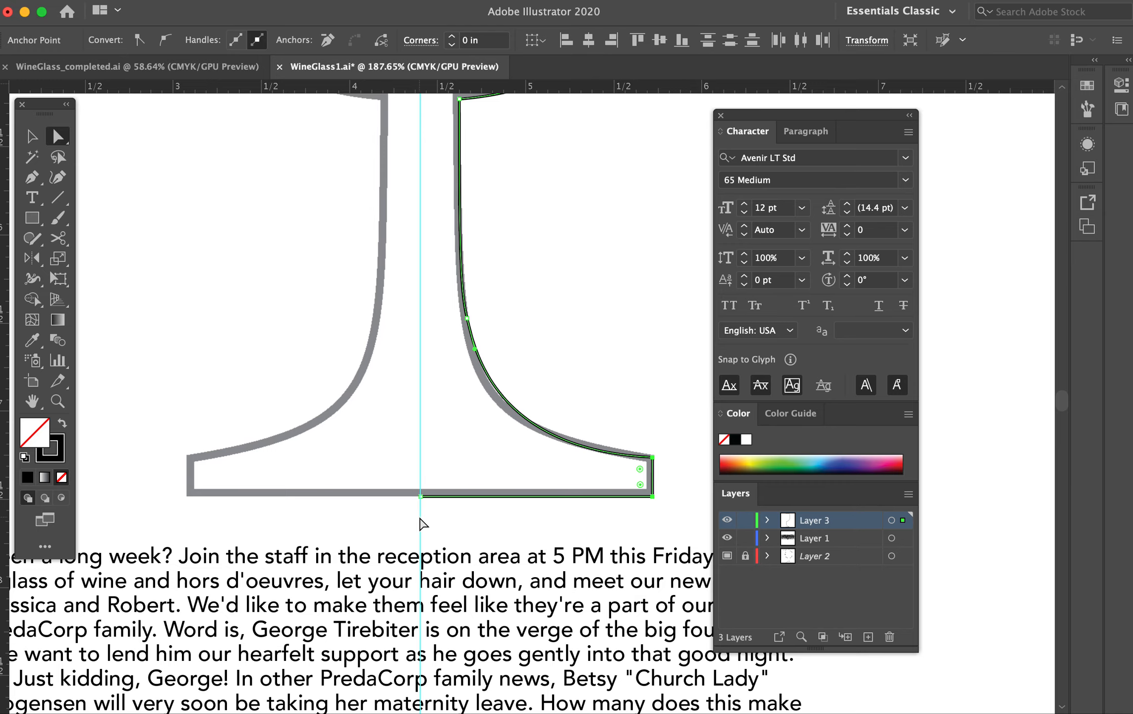
# - Reflect a copy of the traced half glass at 90° across the vertical guide to form the left half
pyautogui.scroll(10, 477, 432)
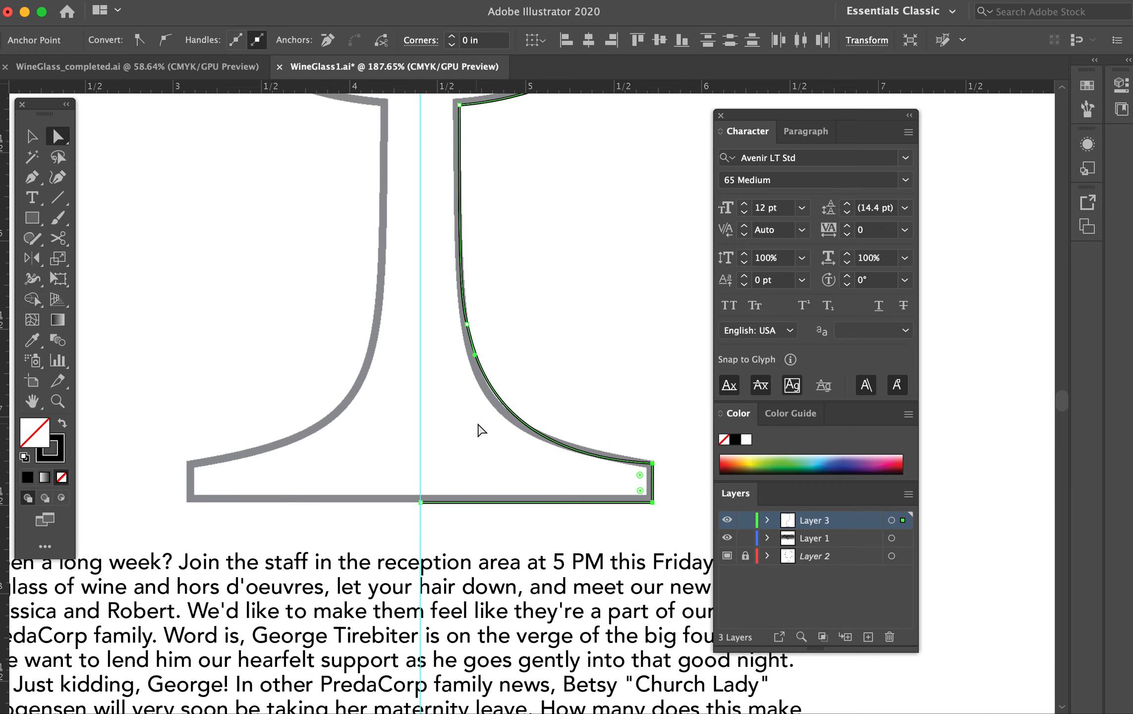
pyautogui.scroll(15, 542, 182)
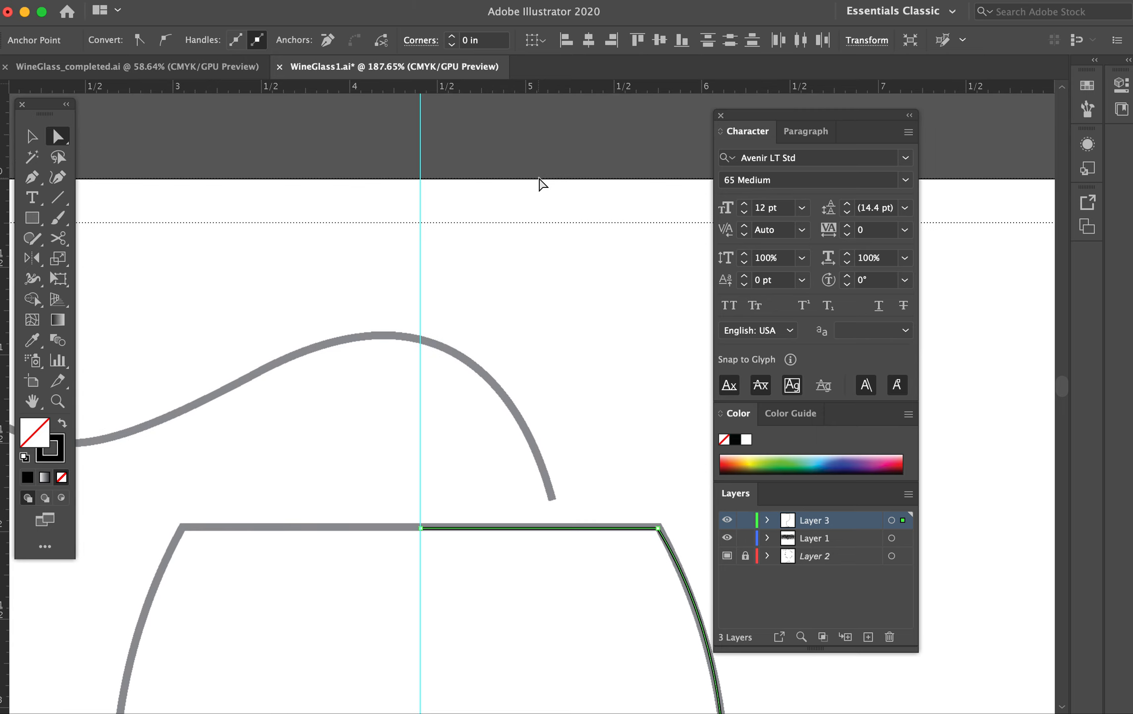
pyautogui.press('super+0')
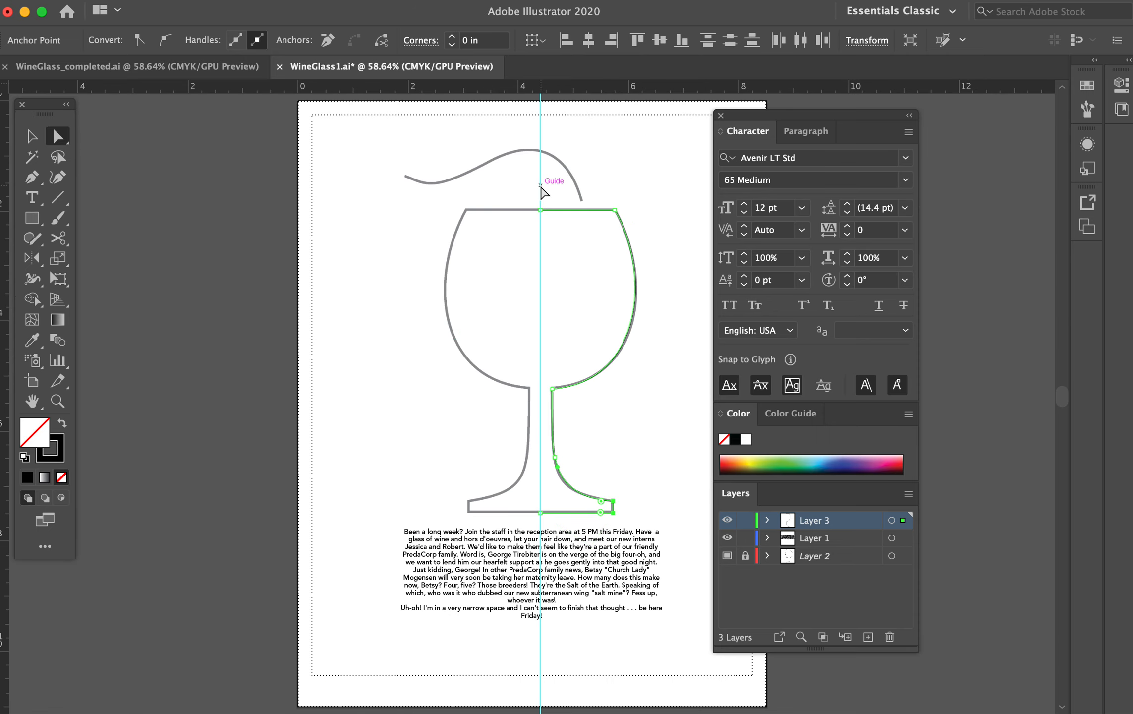
pyautogui.click(30, 136)
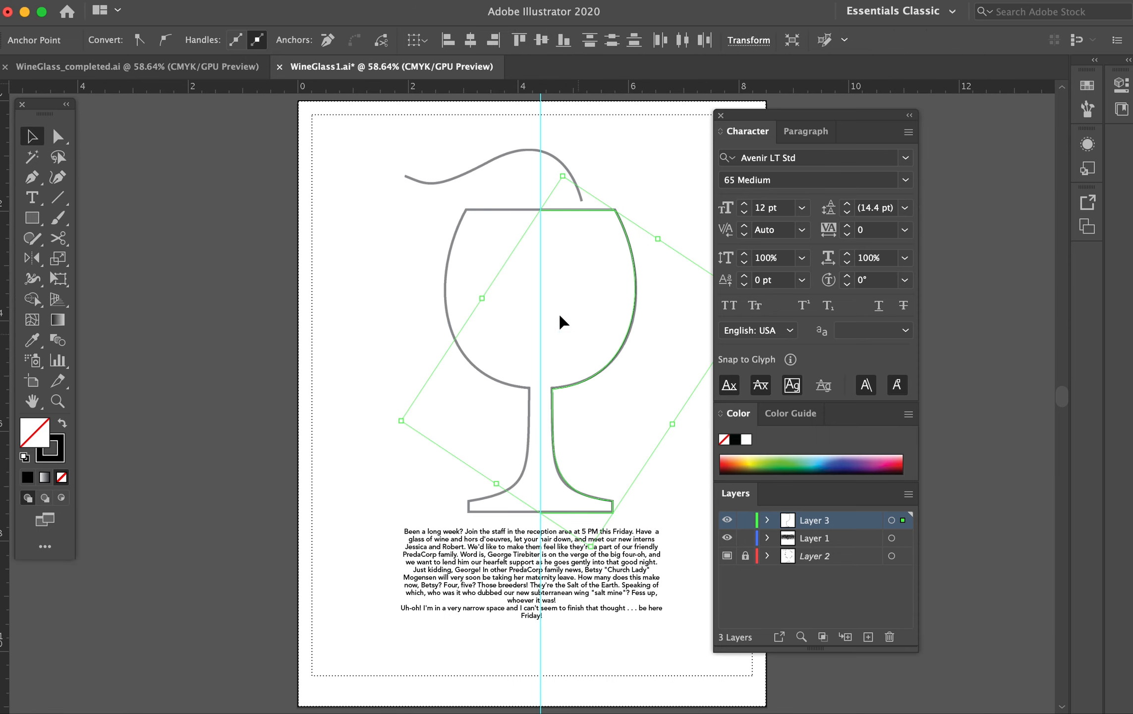
pyautogui.click(403, 310)
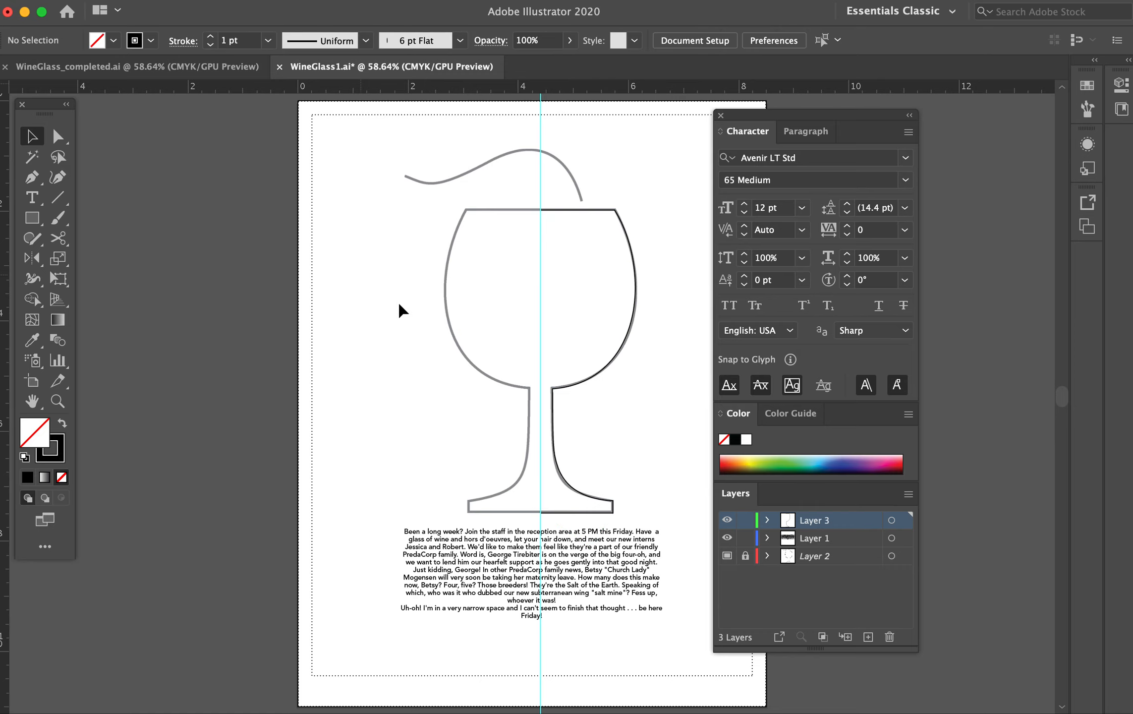
pyautogui.click(554, 423)
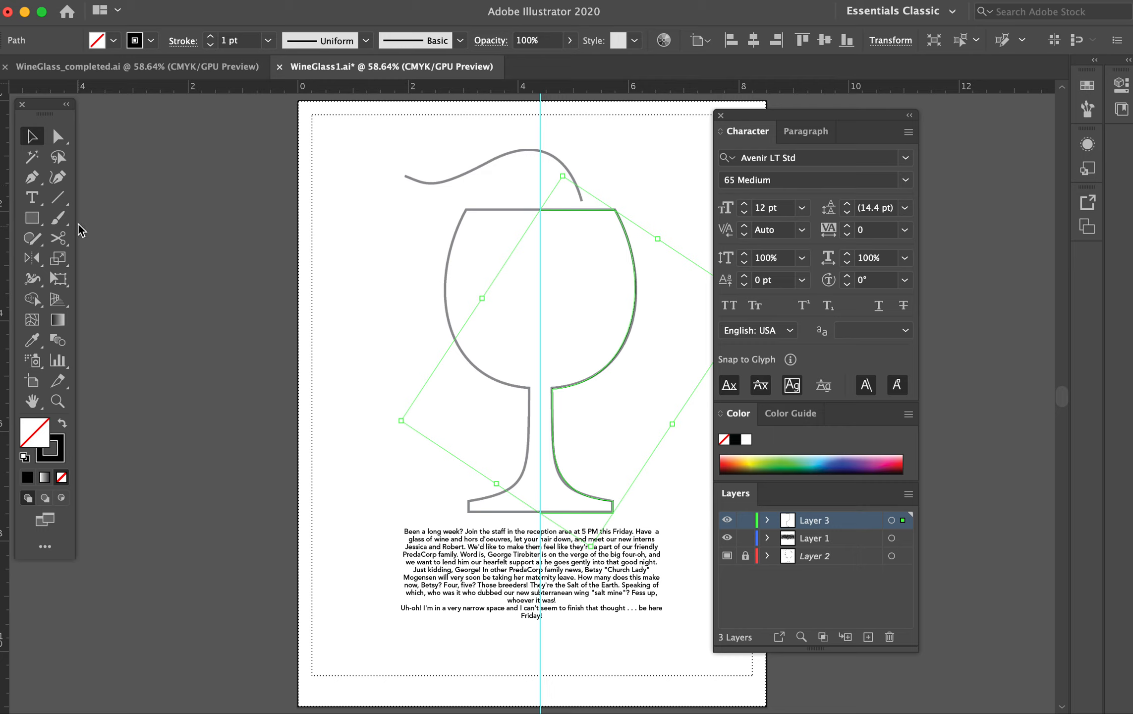
pyautogui.click(33, 260)
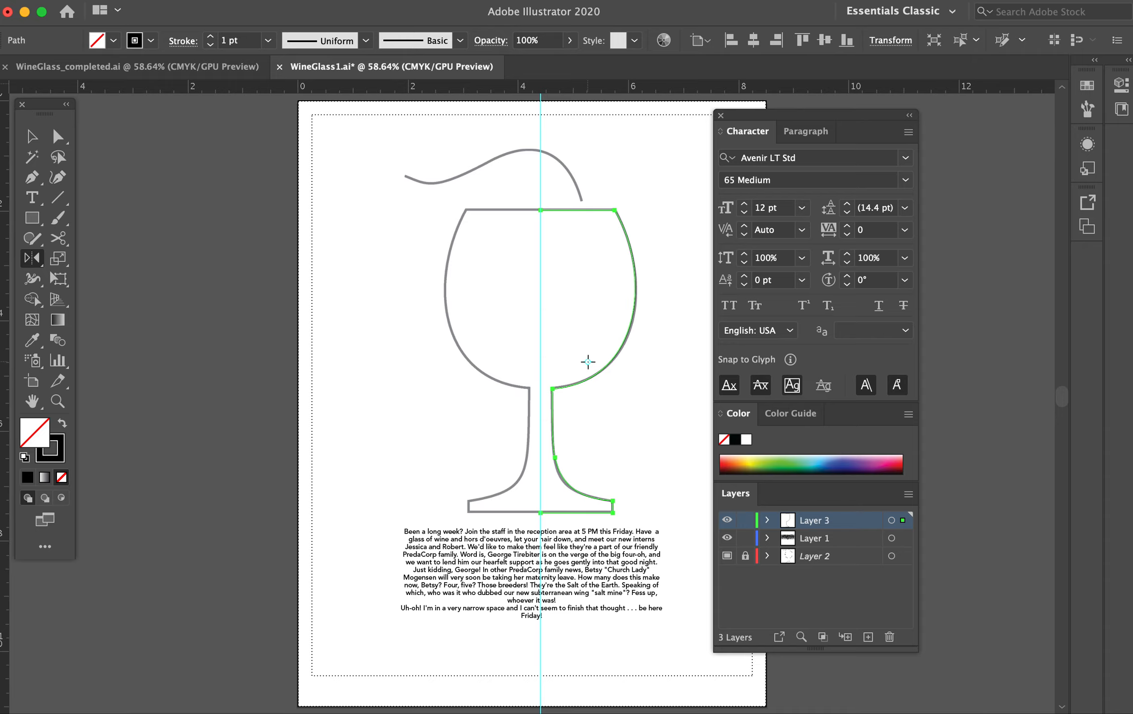
pyautogui.click(541, 342)
pyautogui.moveTo(672, 406); pyautogui.dragTo(427, 500)
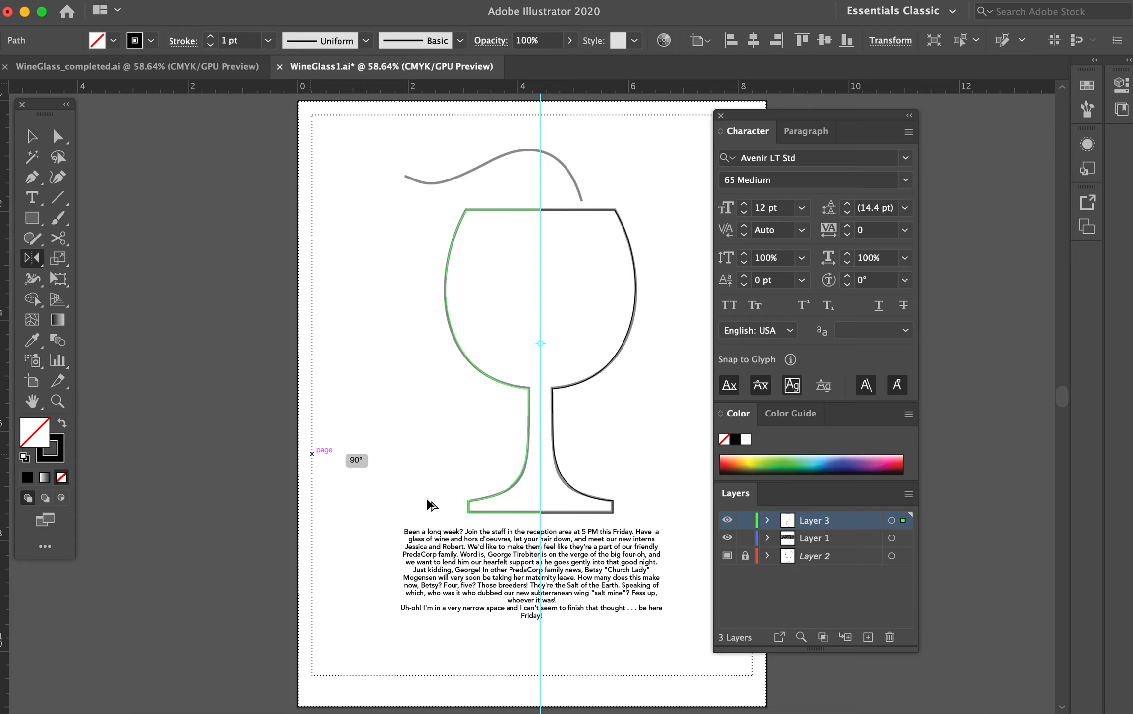
pyautogui.moveTo(428, 500); pyautogui.dragTo(443, 464)
# - Join the overlapping endpoints of the two glass halves where the rim meets the vertical guide
pyautogui.click(40, 129)
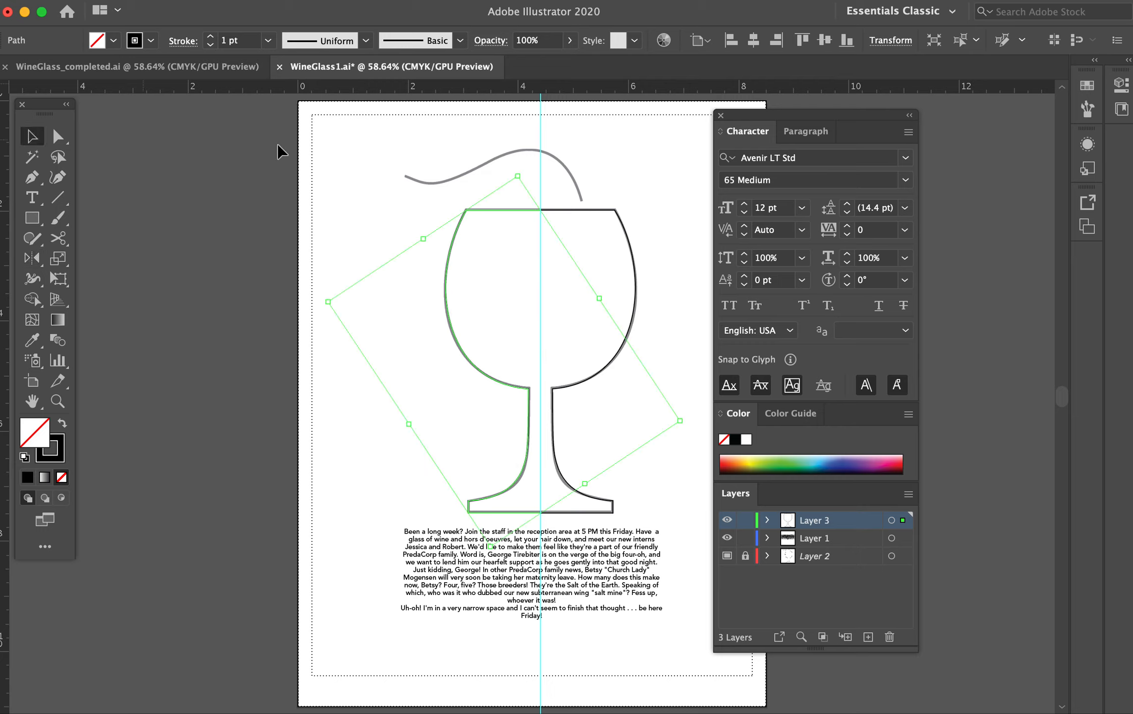
pyautogui.keyDown('shift'); pyautogui.click(634, 244); pyautogui.keyUp('shift')
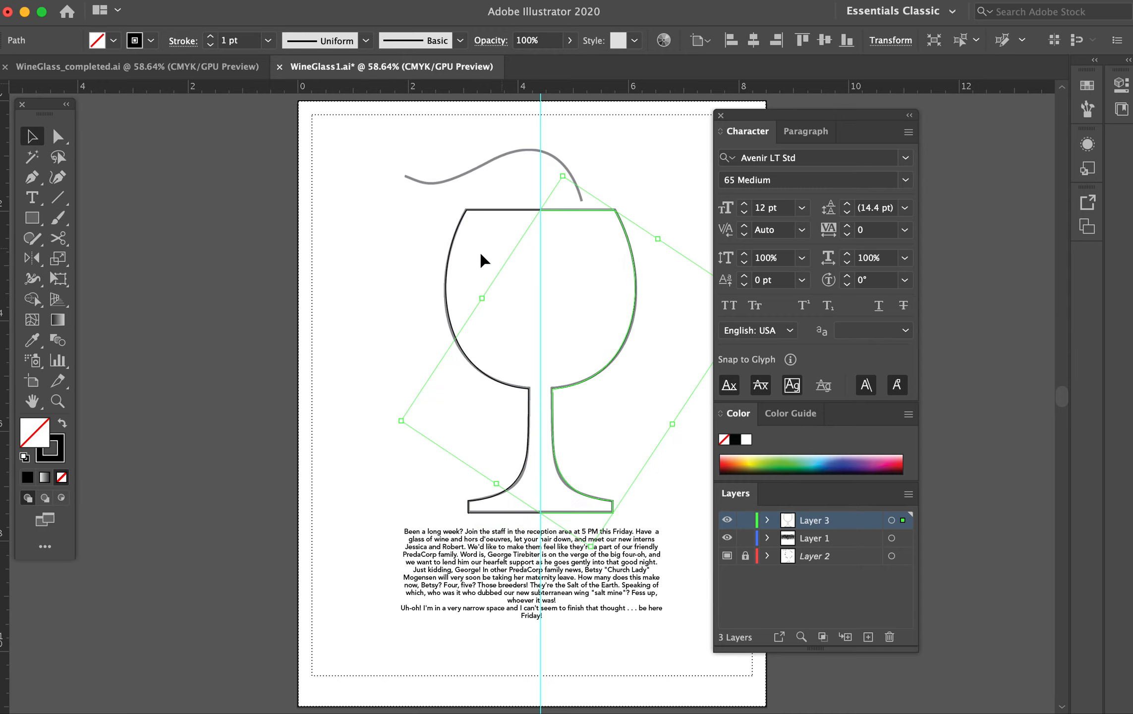
pyautogui.click(388, 210)
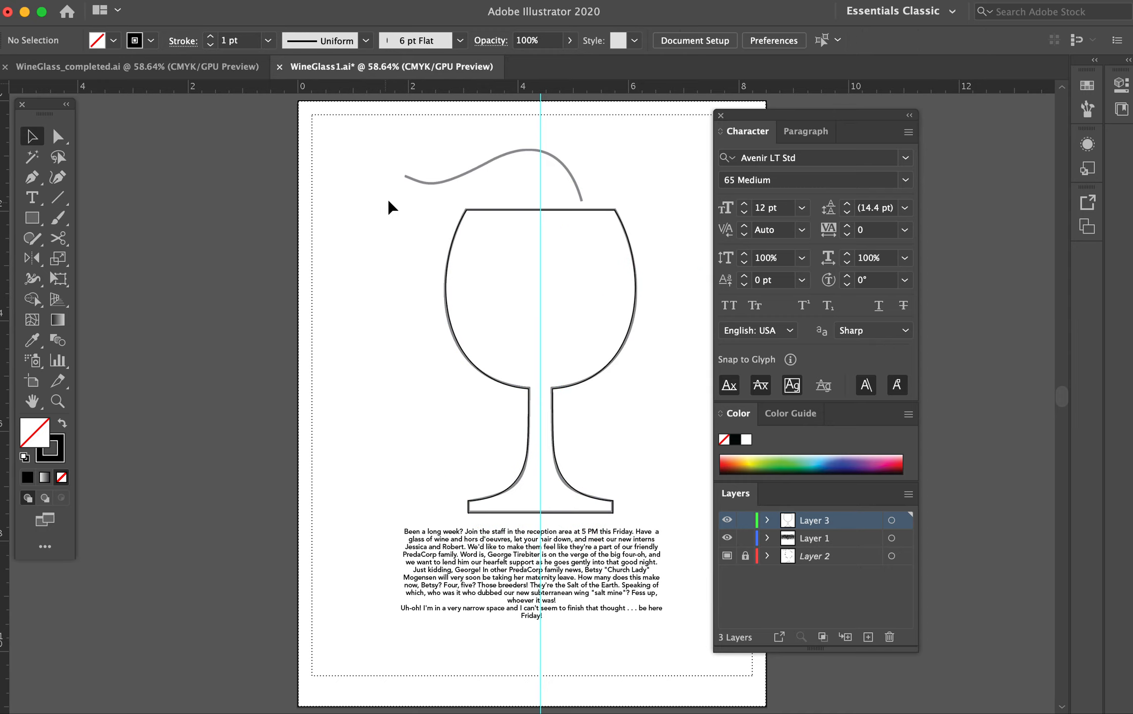
pyautogui.click(57, 136)
pyautogui.moveTo(529, 194); pyautogui.dragTo(552, 219)
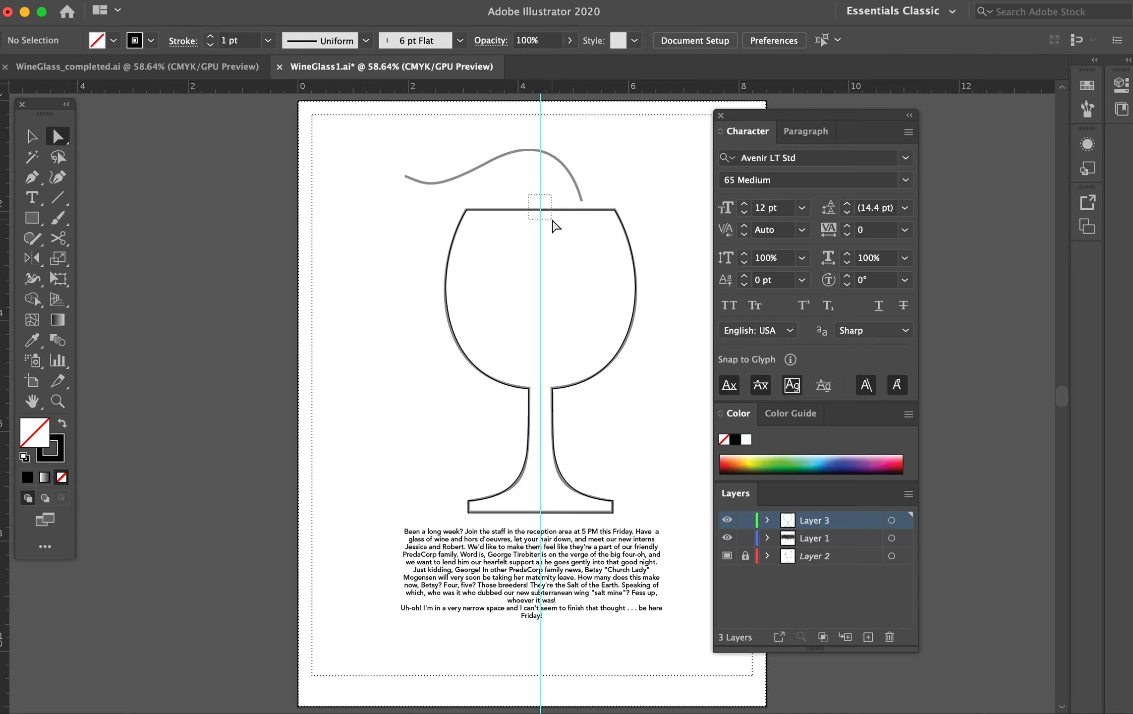
pyautogui.moveTo(553, 220); pyautogui.dragTo(552, 220)
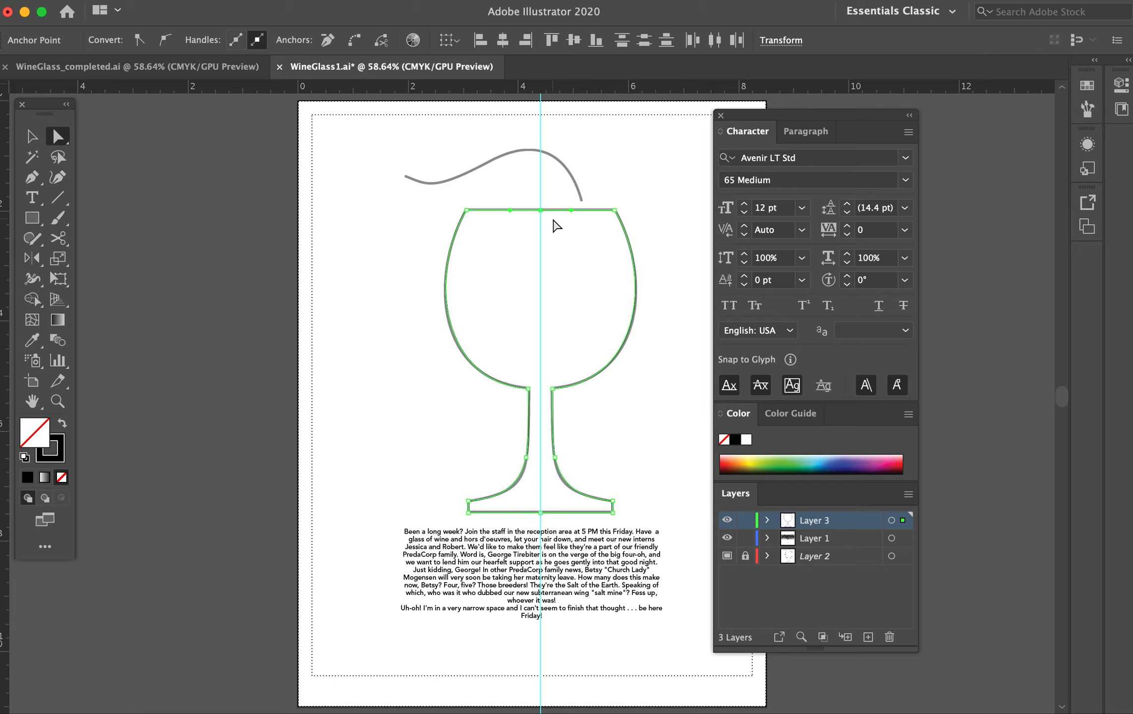
pyautogui.press('super')
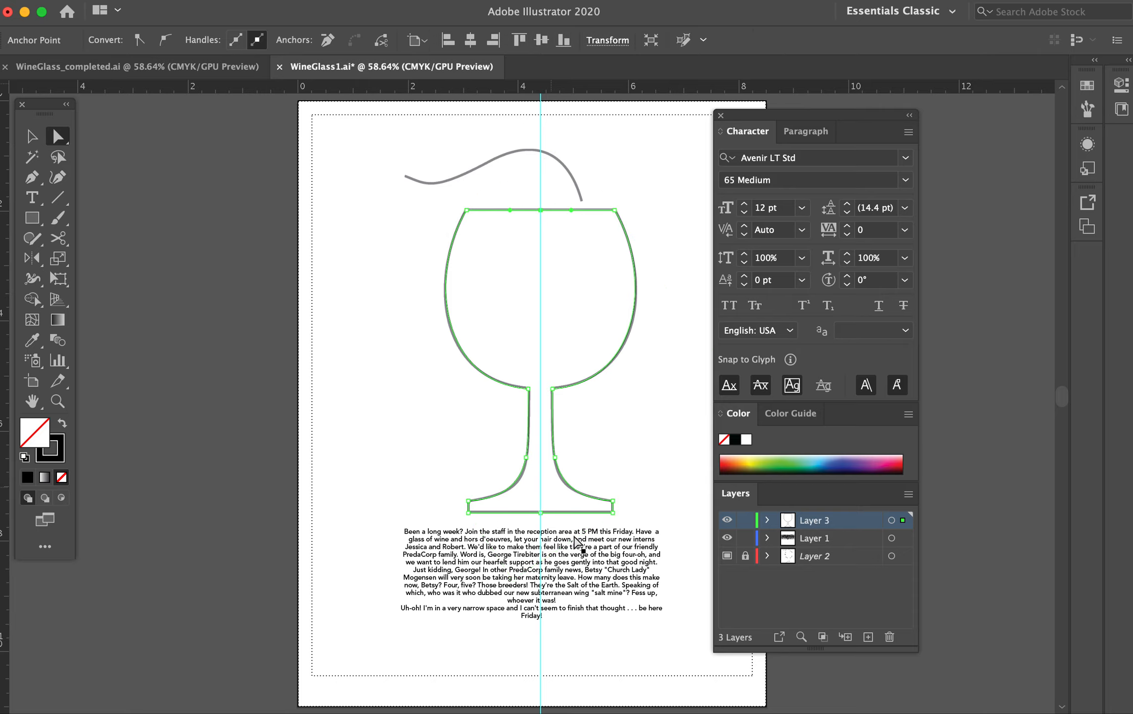
# - Join the two halves' endpoints at the center of the base's underside to close the glass outline
pyautogui.keyDown('shift'); pyautogui.click(537, 504); pyautogui.keyUp('shift')
pyautogui.press('super')
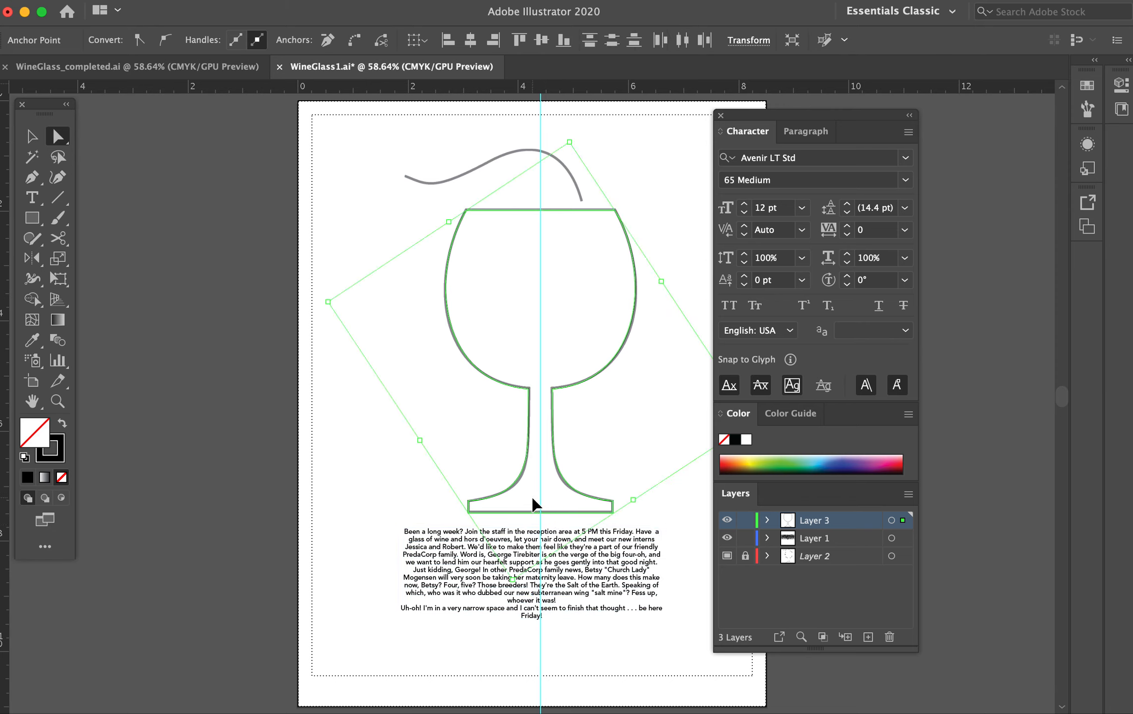
pyautogui.press('super+j')
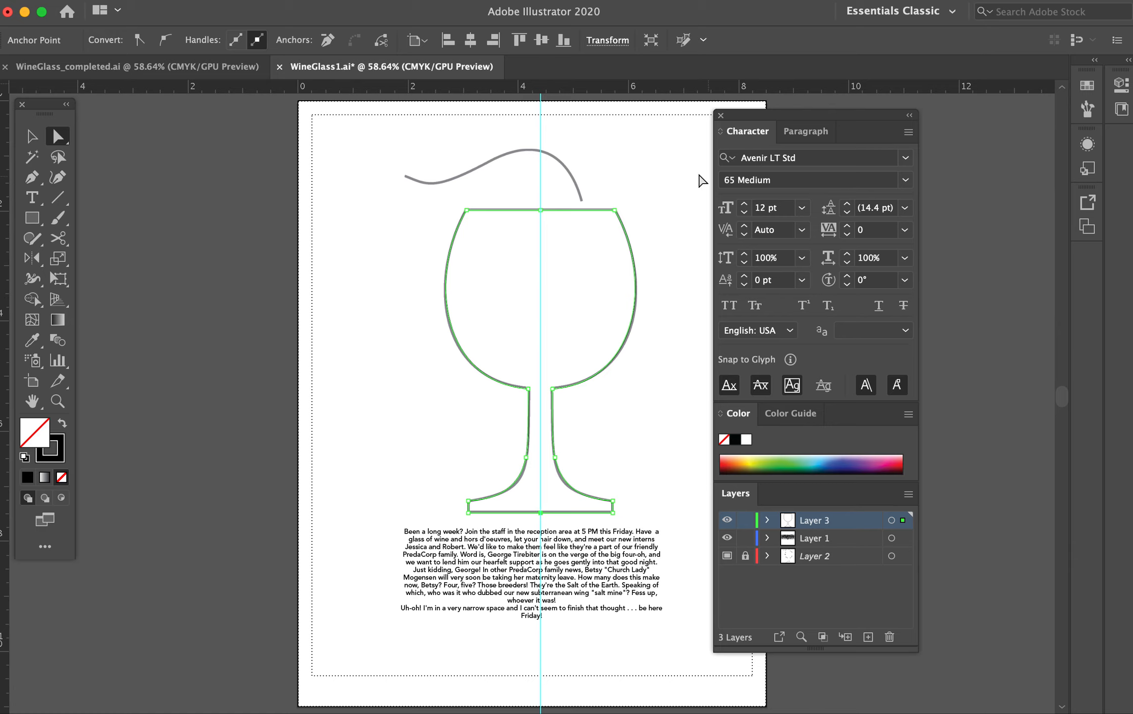
# - Try reshaping the bowl's right curve, undo the change and deselect the outline
pyautogui.click(637, 182)
pyautogui.moveTo(637, 287); pyautogui.dragTo(666, 214)
pyautogui.press('super+z')
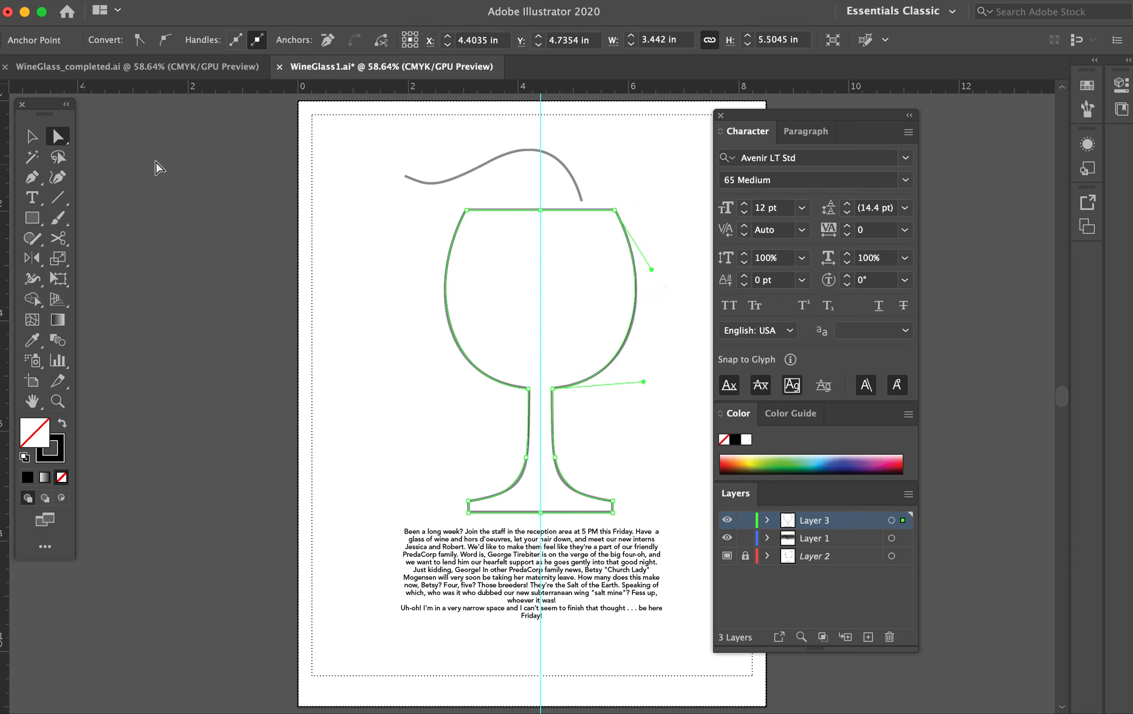
pyautogui.click(385, 243)
# - Try moving the whole glass outline off the template, undo the move and deselect it
pyautogui.press('v')
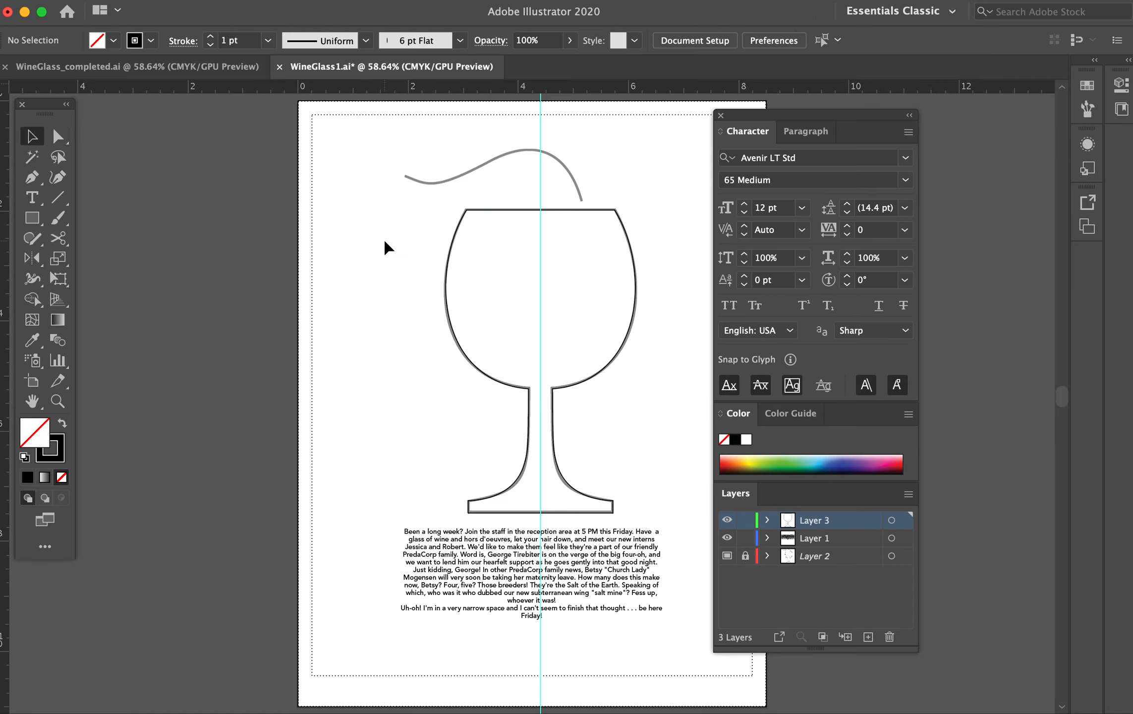
pyautogui.moveTo(480, 216); pyautogui.dragTo(430, 203)
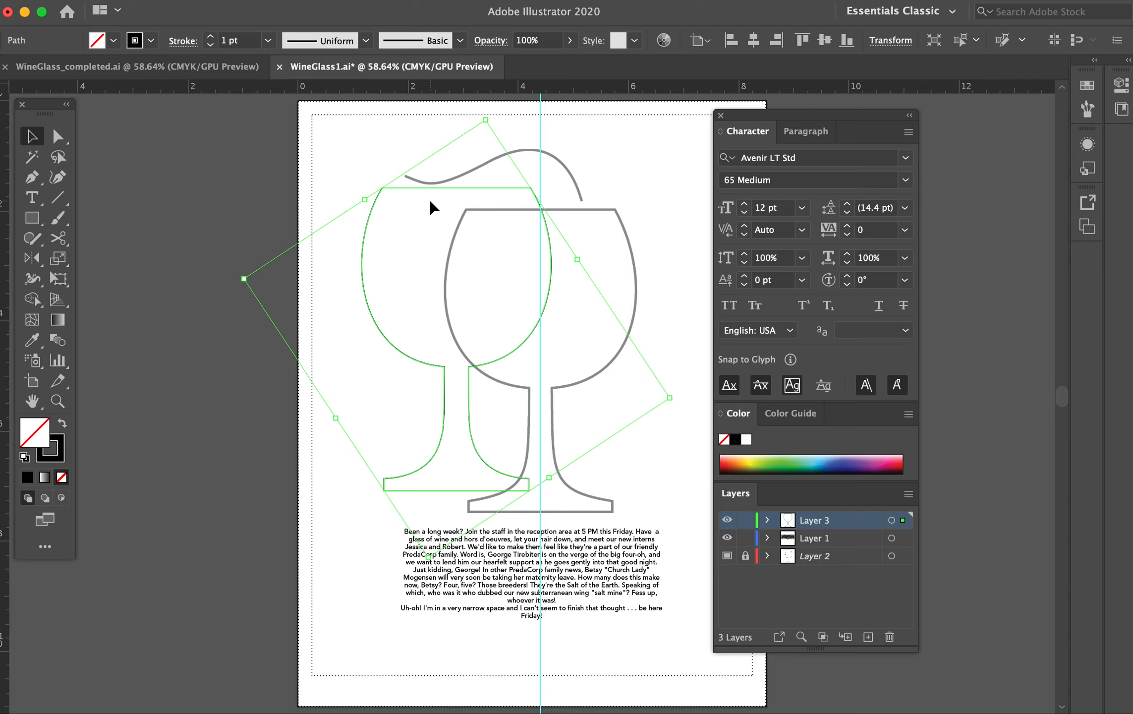
pyautogui.press('super+z')
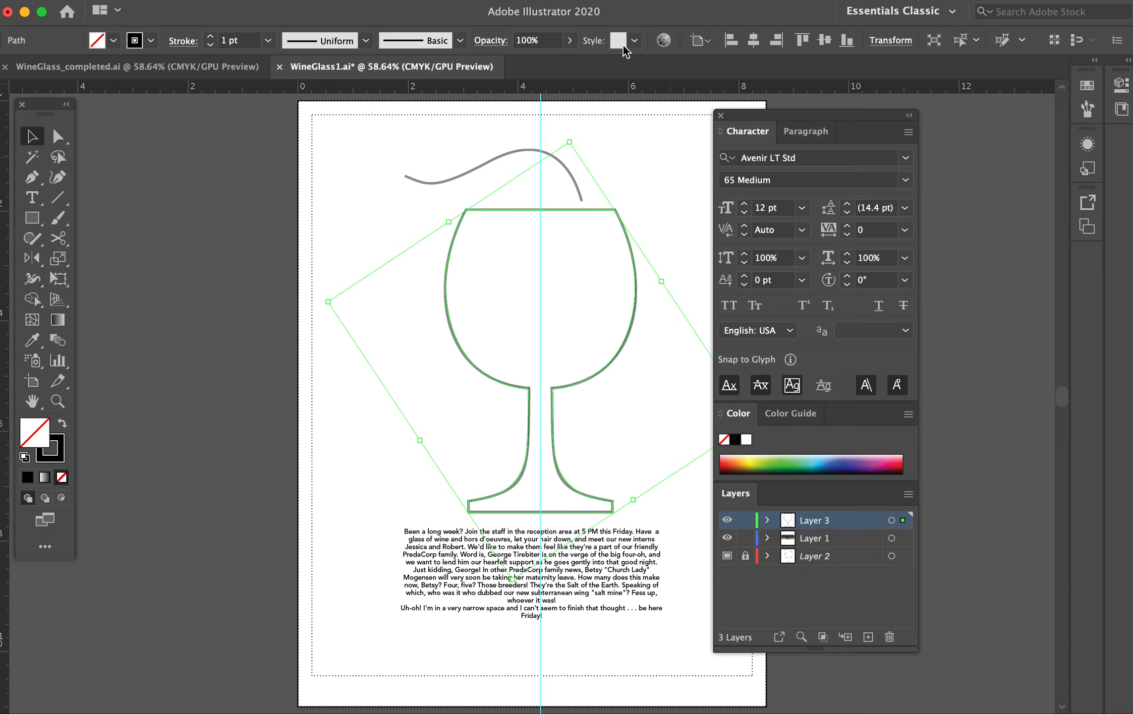
pyautogui.click(674, 203)
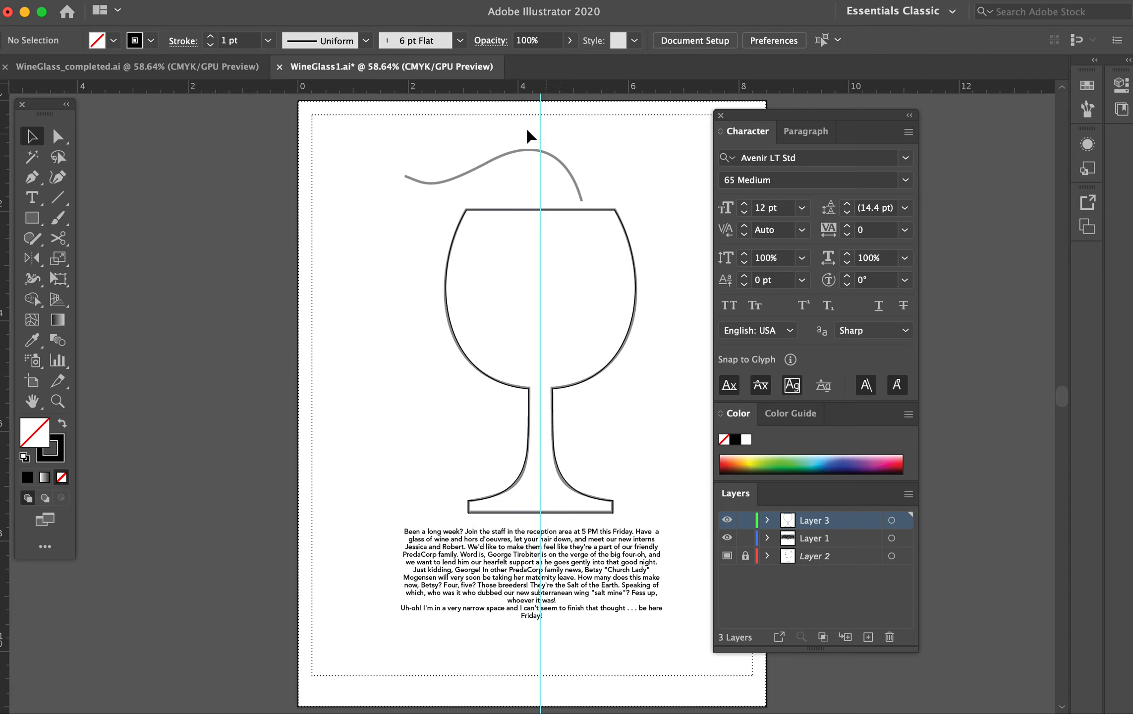
# - Trace the wavy template line above the glass with the Pen tool, from its right end to its left end
pyautogui.click(32, 177)
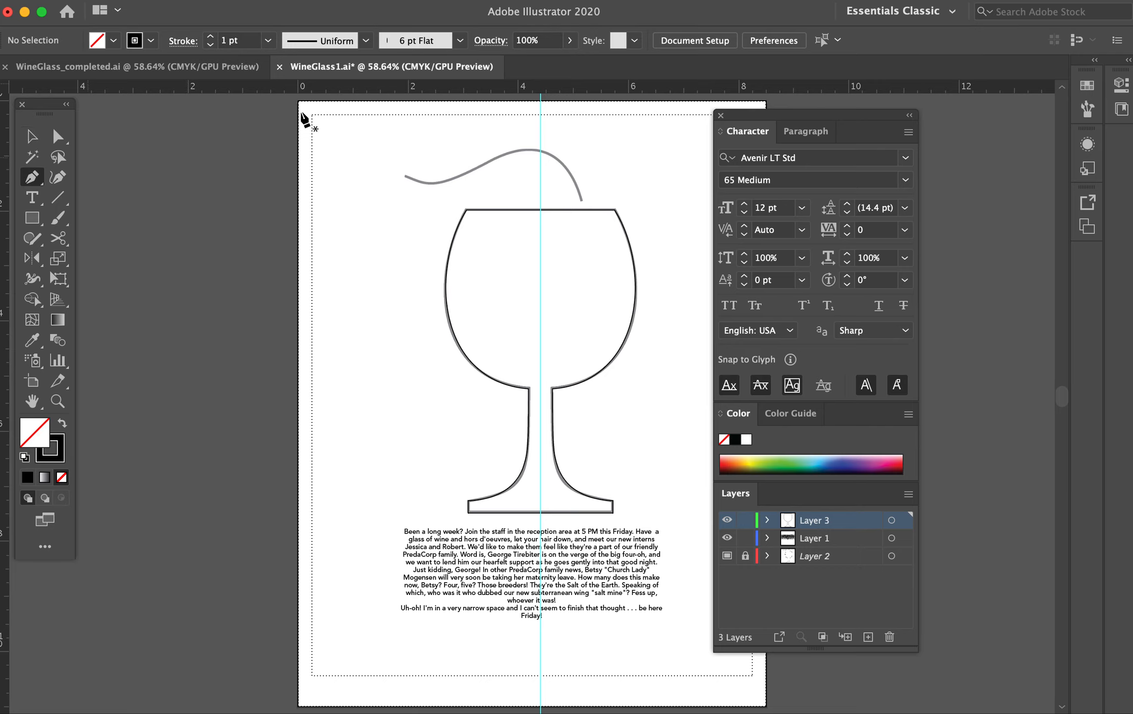
pyautogui.moveTo(581, 200); pyautogui.dragTo(567, 149)
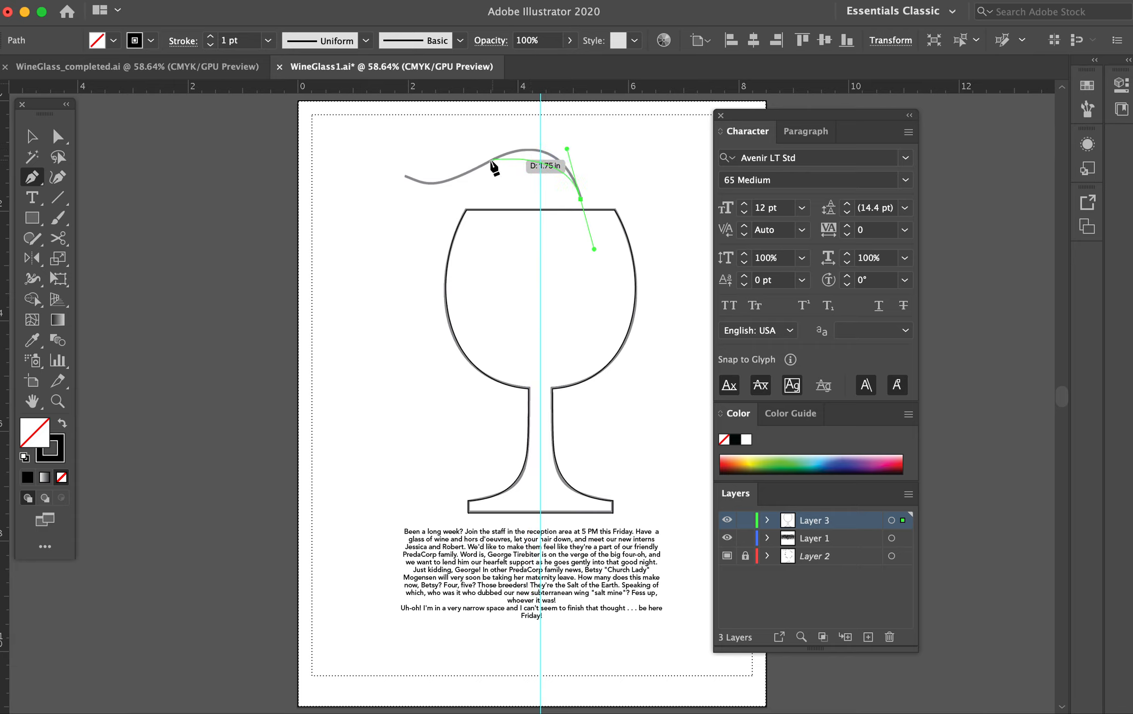
pyautogui.moveTo(486, 163); pyautogui.dragTo(377, 165)
pyautogui.click(35, 137)
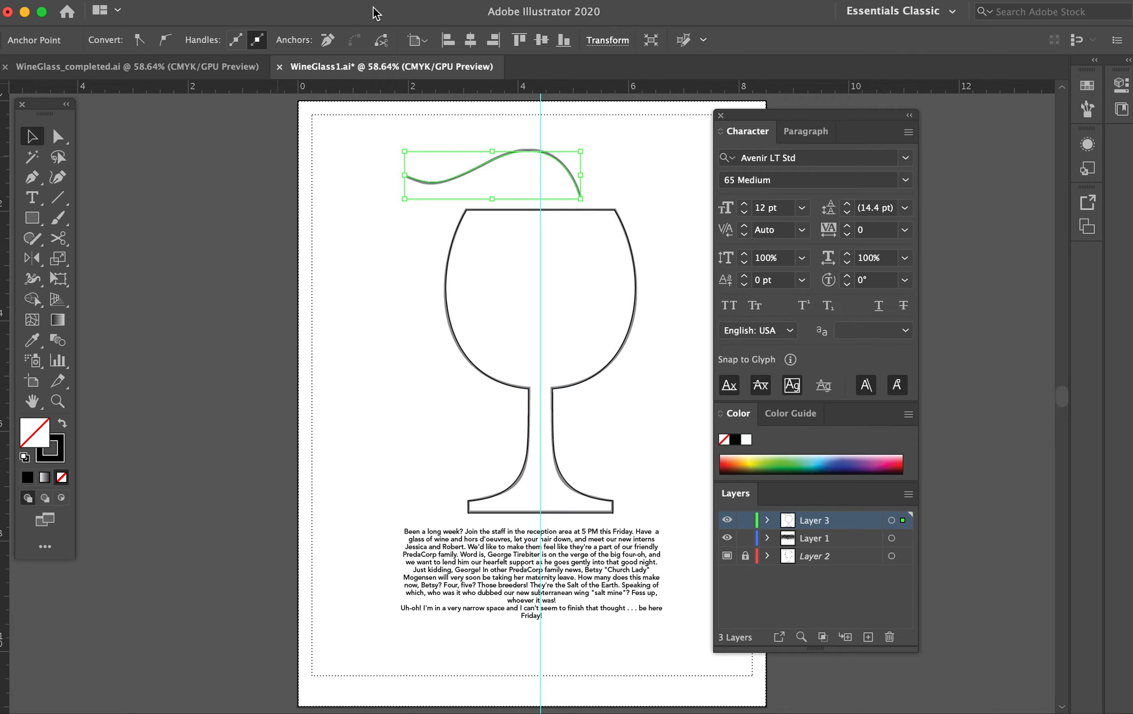
# - Give the wavy line a lens-shaped tapered stroke profile with a 6 pt weight and deselect it
pyautogui.click(411, 2)
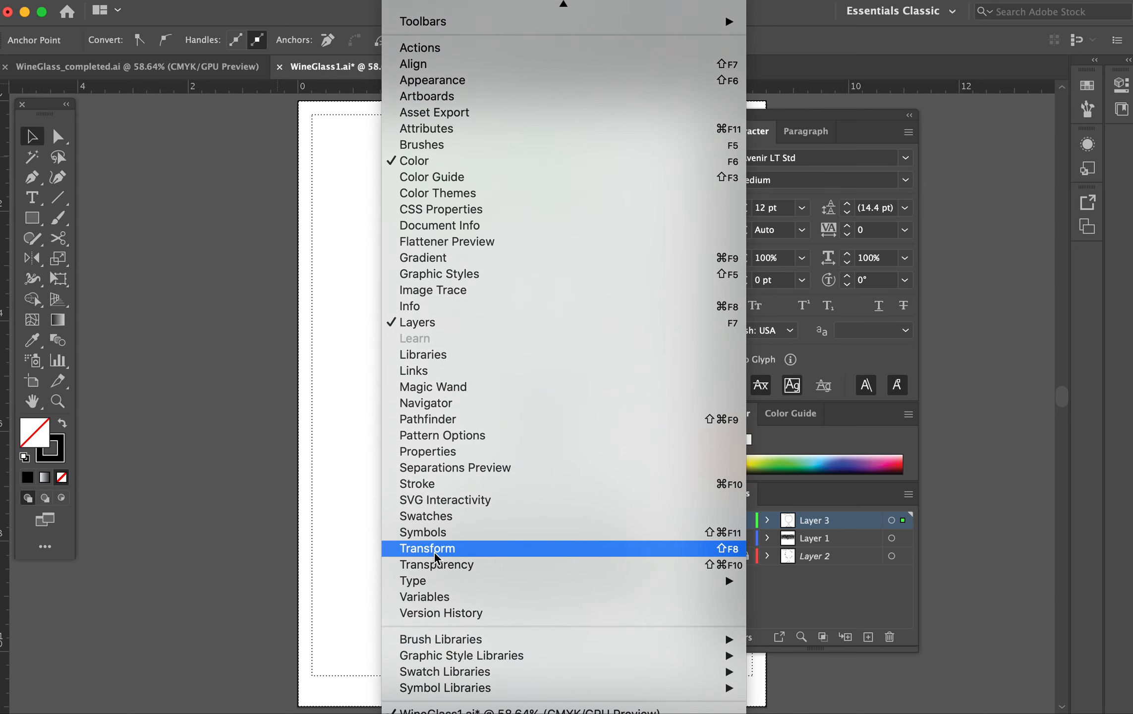
pyautogui.click(416, 483)
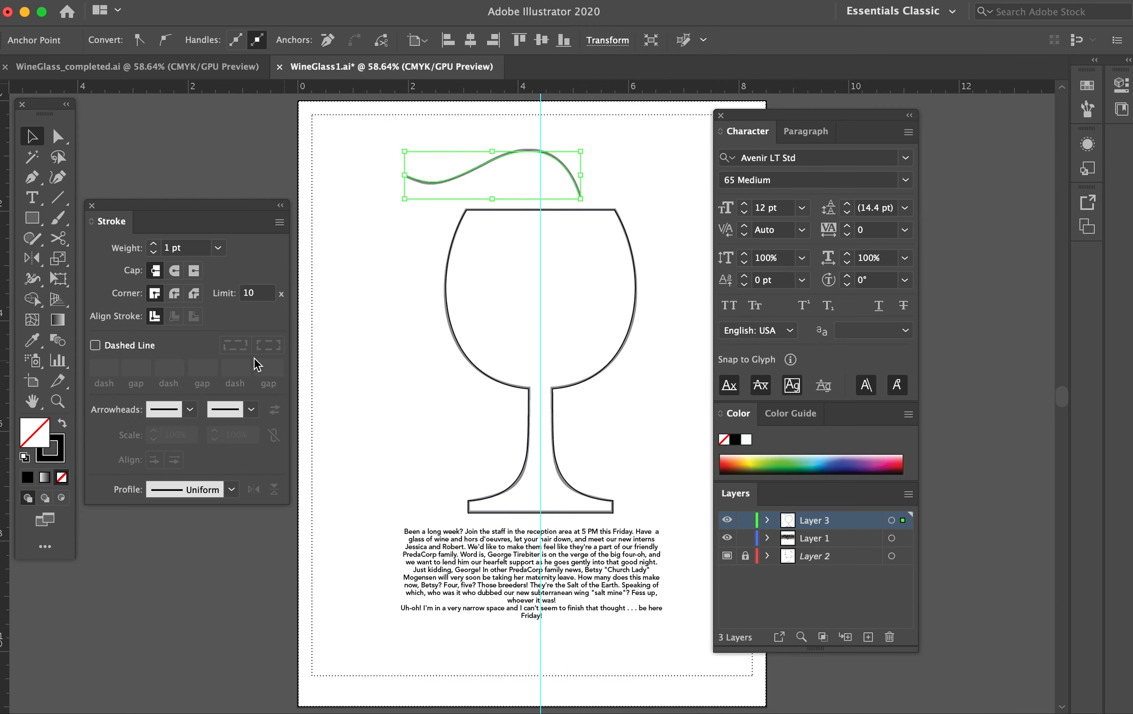
pyautogui.click(231, 490)
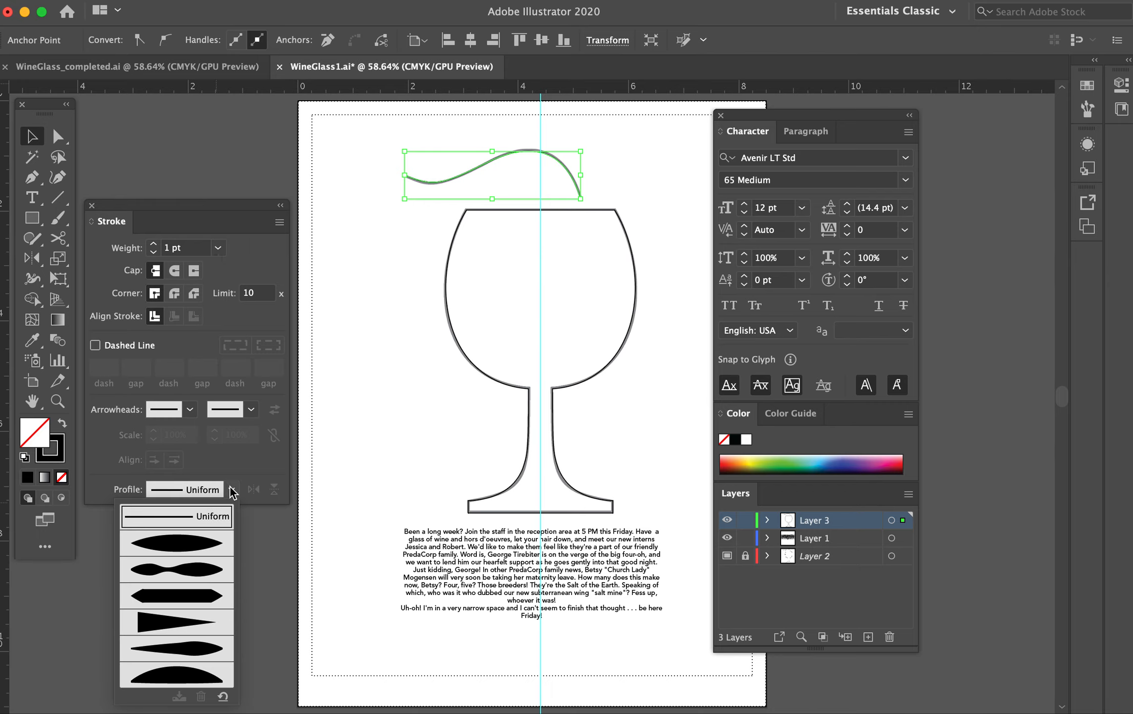
pyautogui.click(203, 553)
pyautogui.click(153, 244)
pyautogui.click(153, 244)
pyautogui.click(153, 244)
pyautogui.click(153, 244)
pyautogui.click(153, 244)
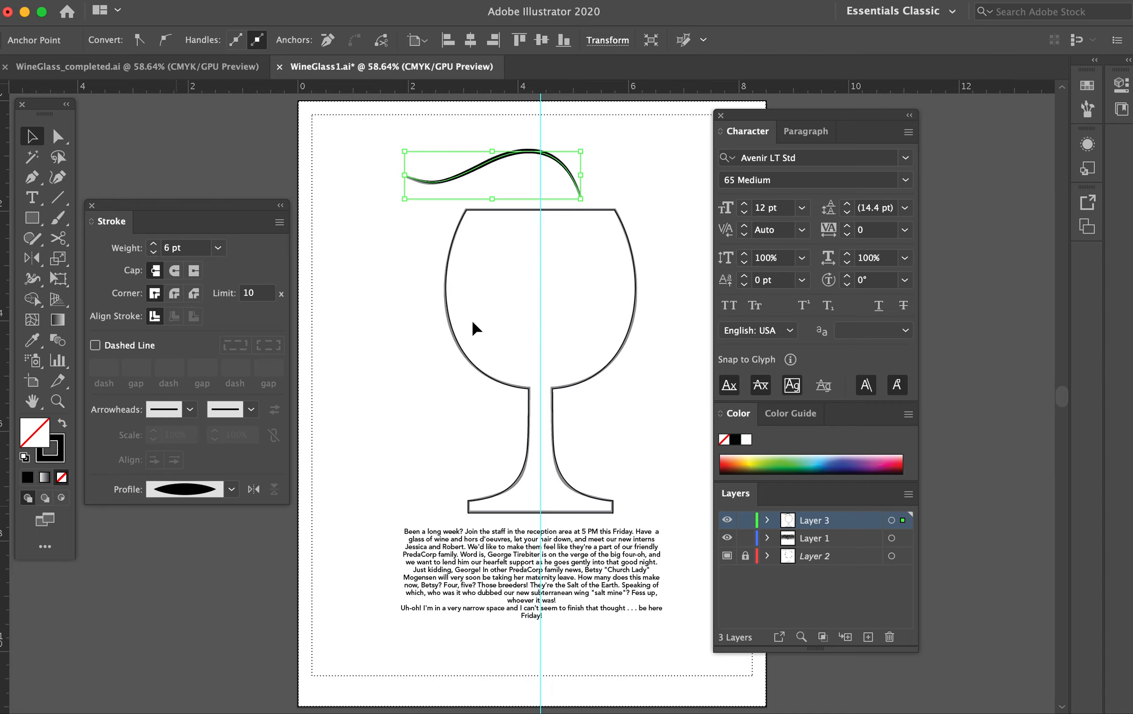
pyautogui.click(407, 335)
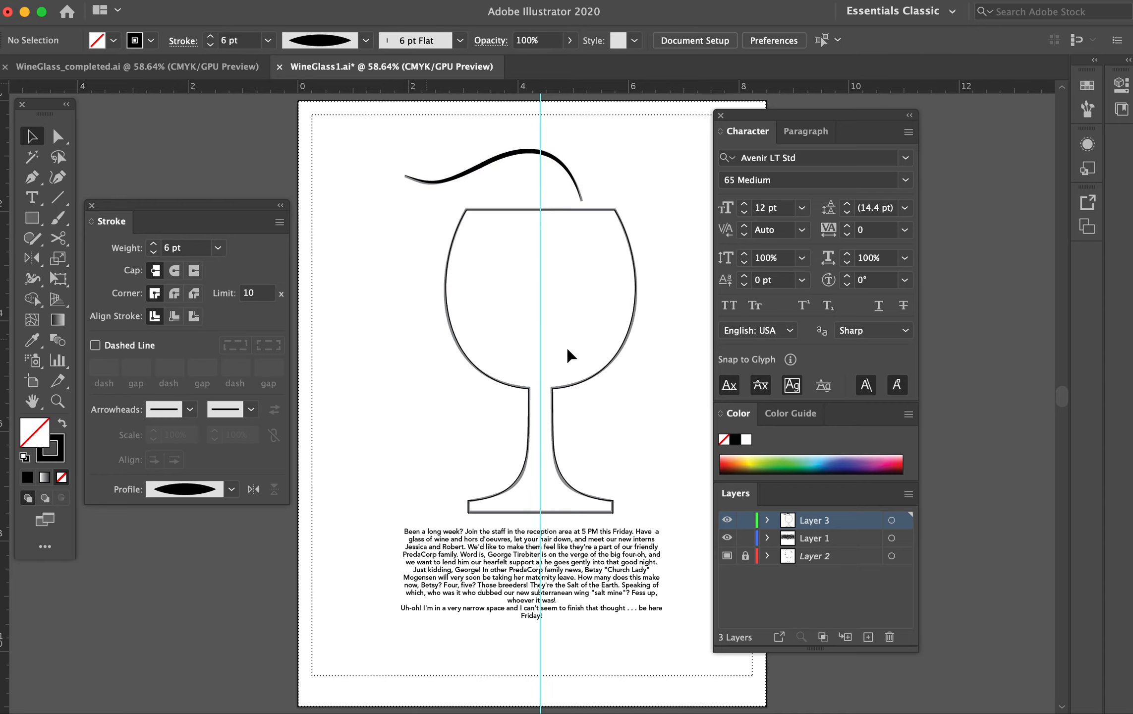
# - Hide the guides and rulers, and check the paths in Outline view before returning to the normal preview
pyautogui.click(597, 558)
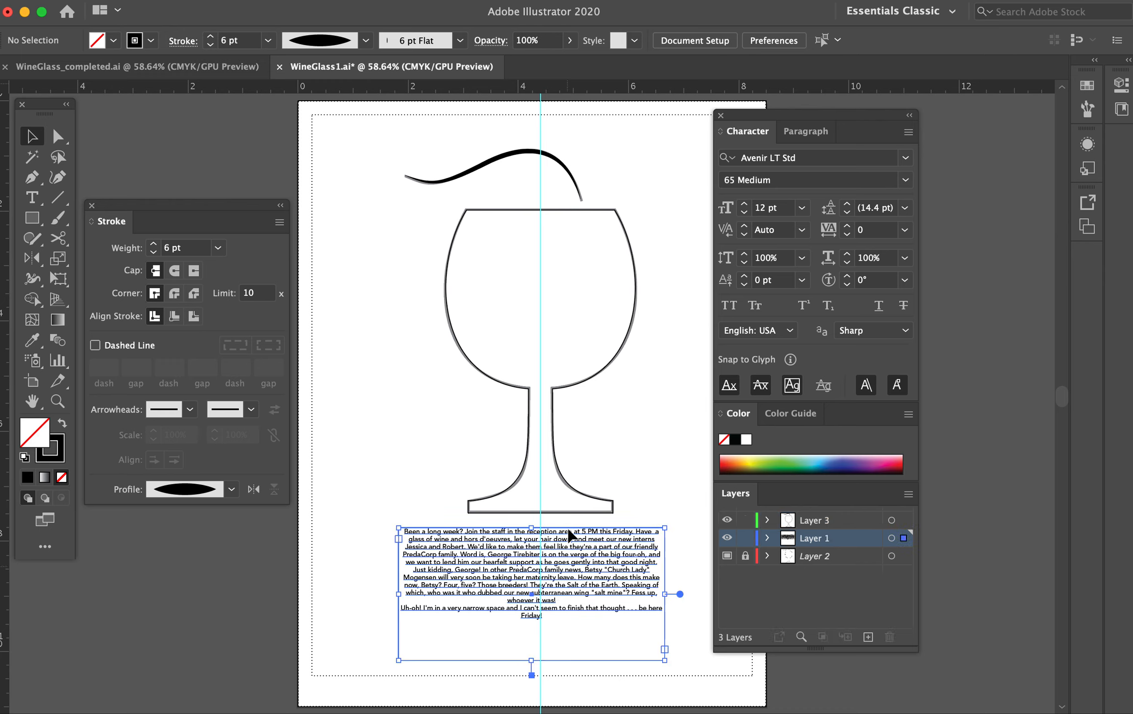
pyautogui.click(425, 350)
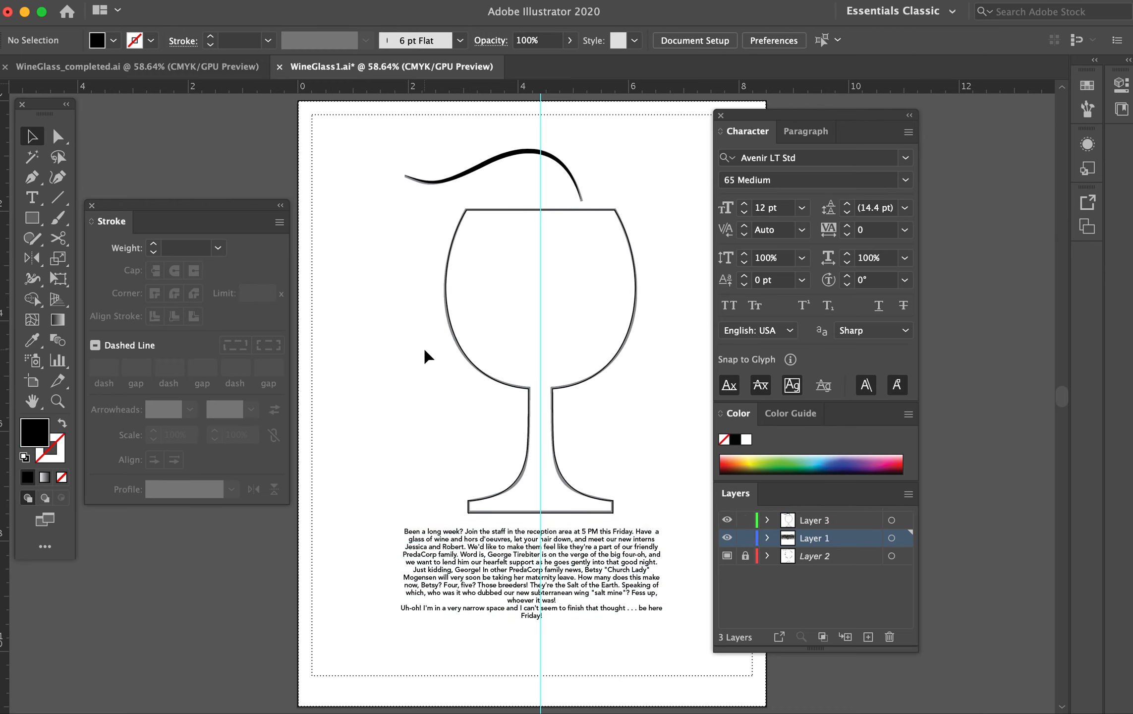
pyautogui.press('super+semicolon')
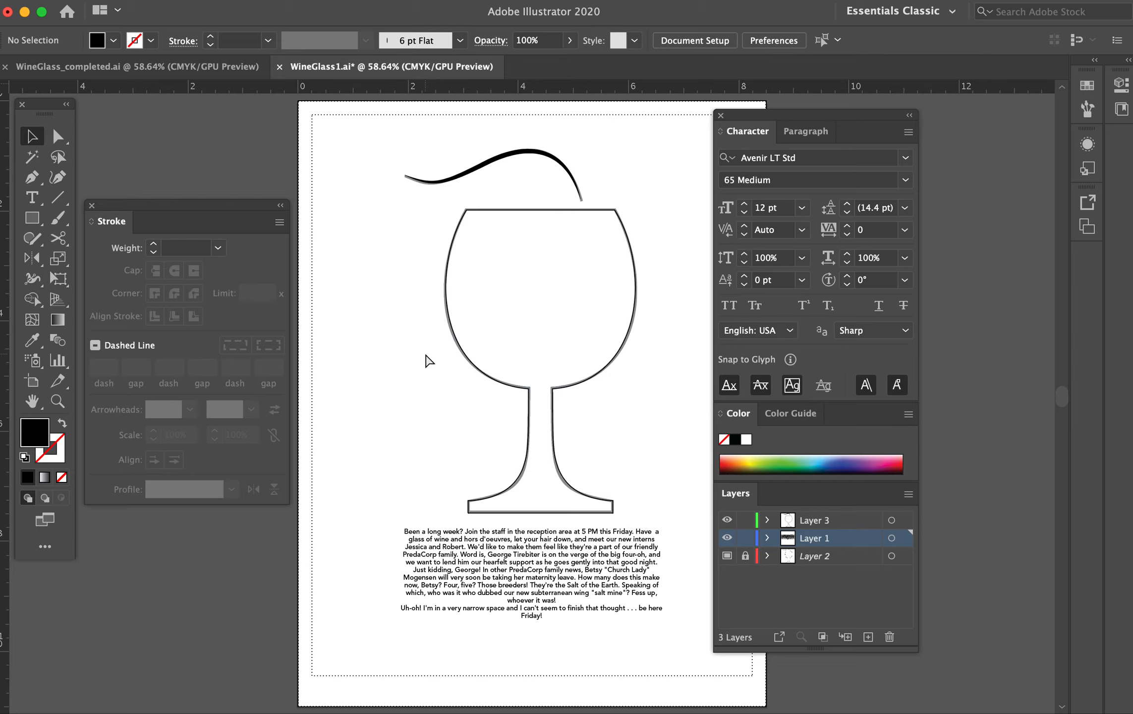
pyautogui.press('super+r')
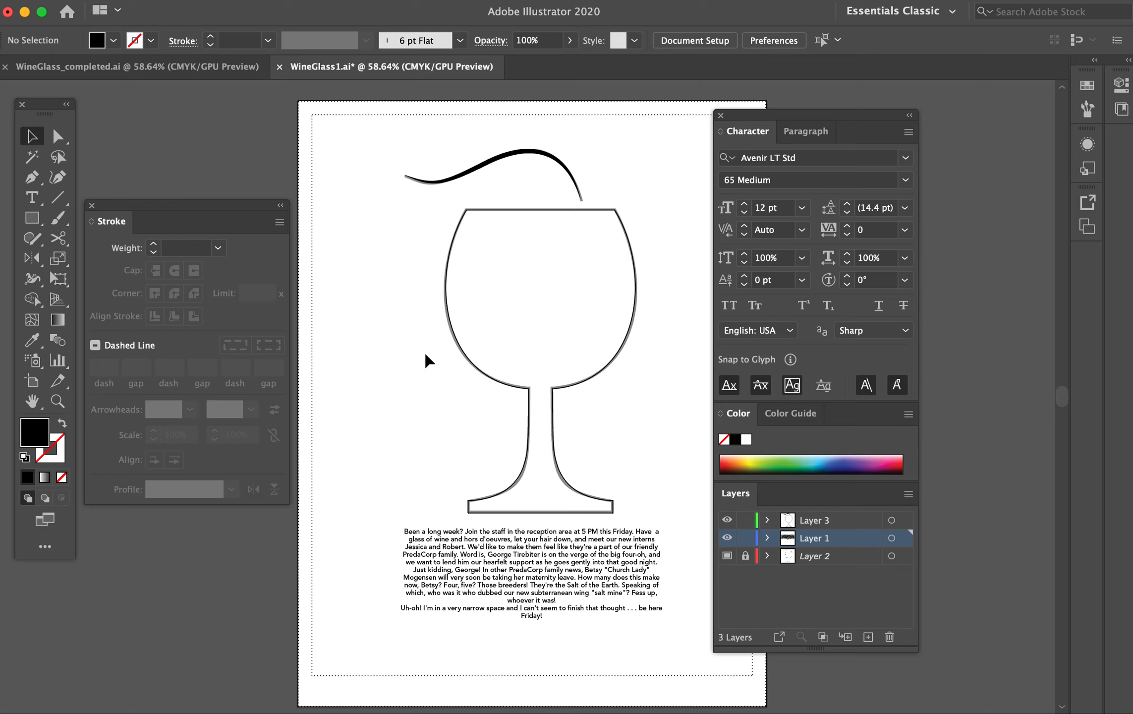
pyautogui.press('super+r')
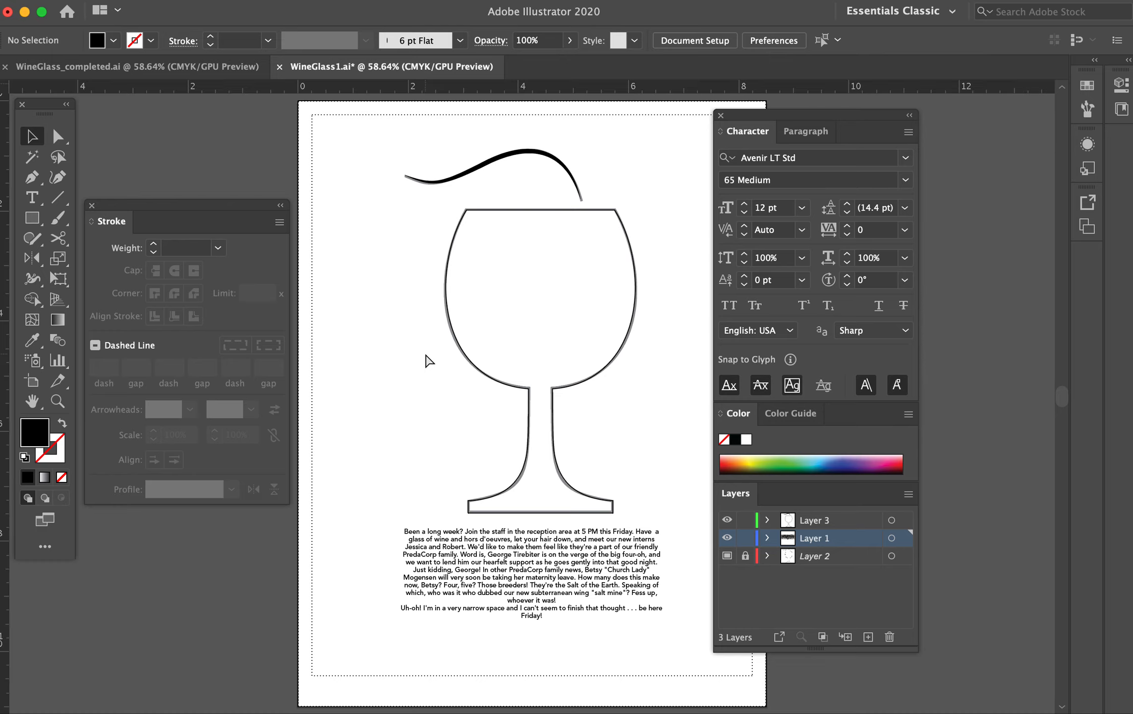
pyautogui.press('super+r')
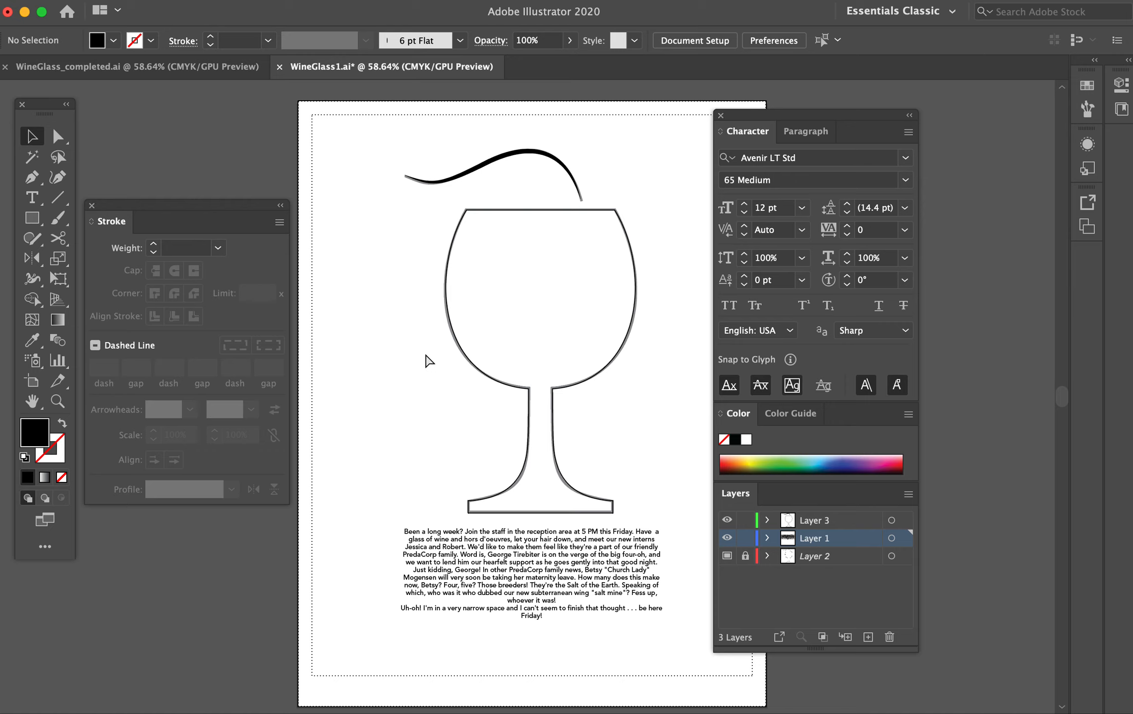
pyautogui.press('super+y')
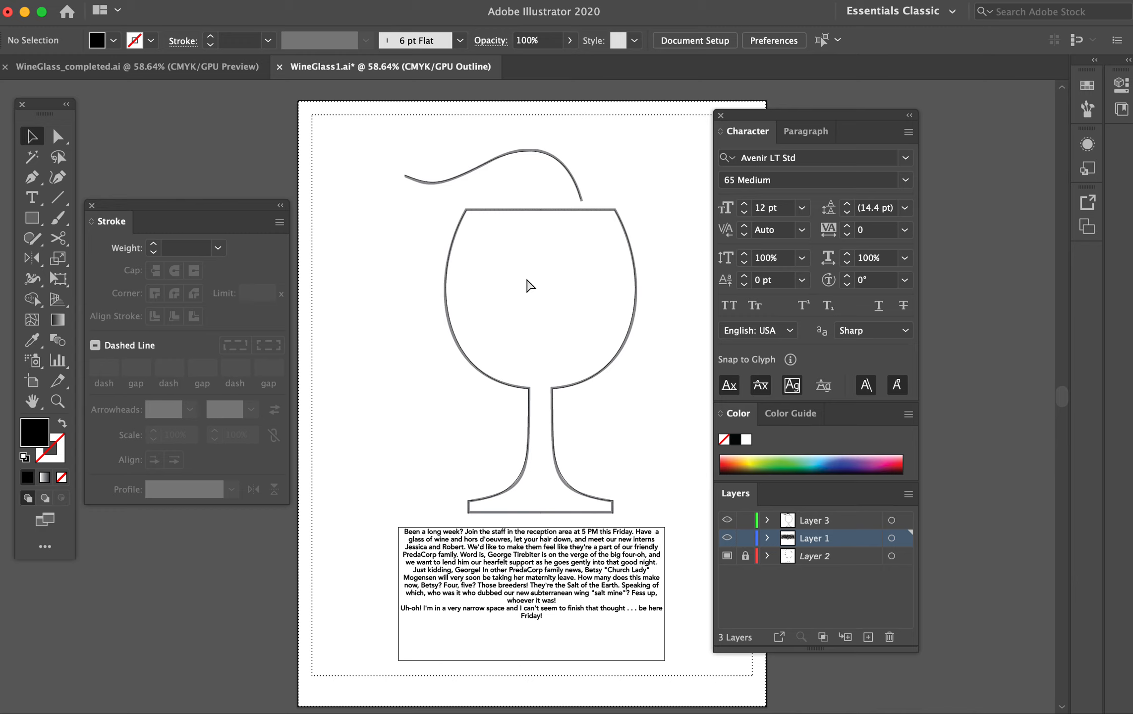
pyautogui.press('super+y')
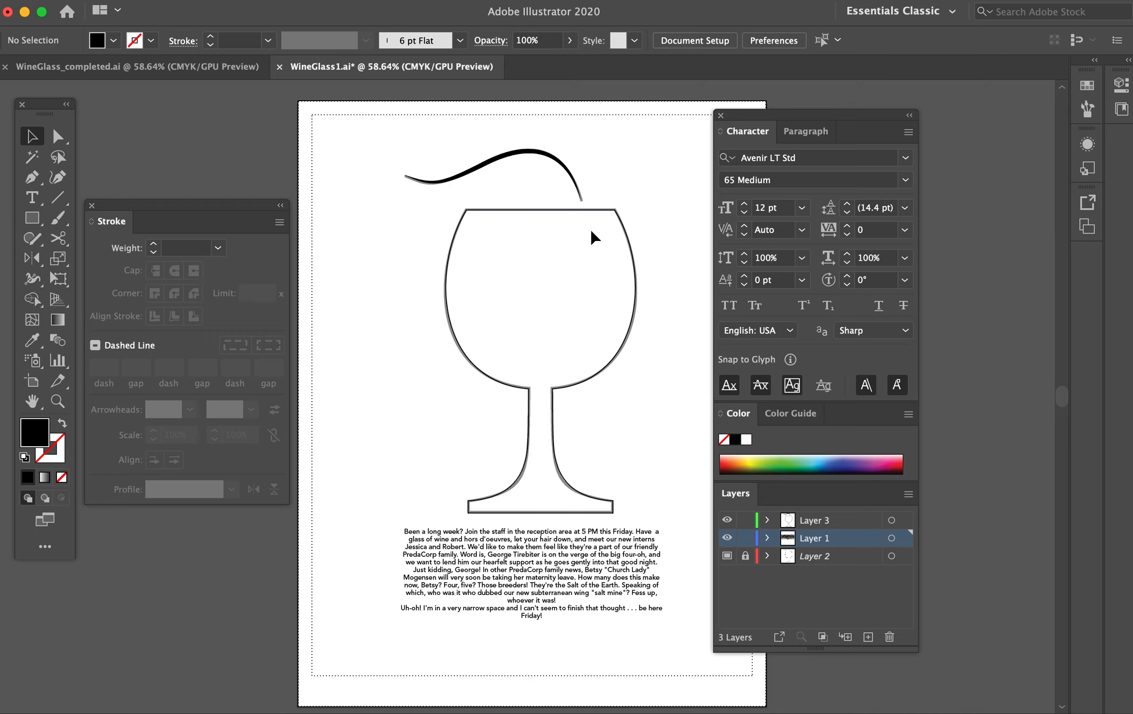
# - Set the stroke weight of the closed wine glass outline to 6 pt
pyautogui.click(516, 210)
pyautogui.click(516, 210)
pyautogui.click(154, 244)
pyautogui.click(154, 243)
pyautogui.click(154, 243)
pyautogui.click(154, 243)
pyautogui.click(154, 244)
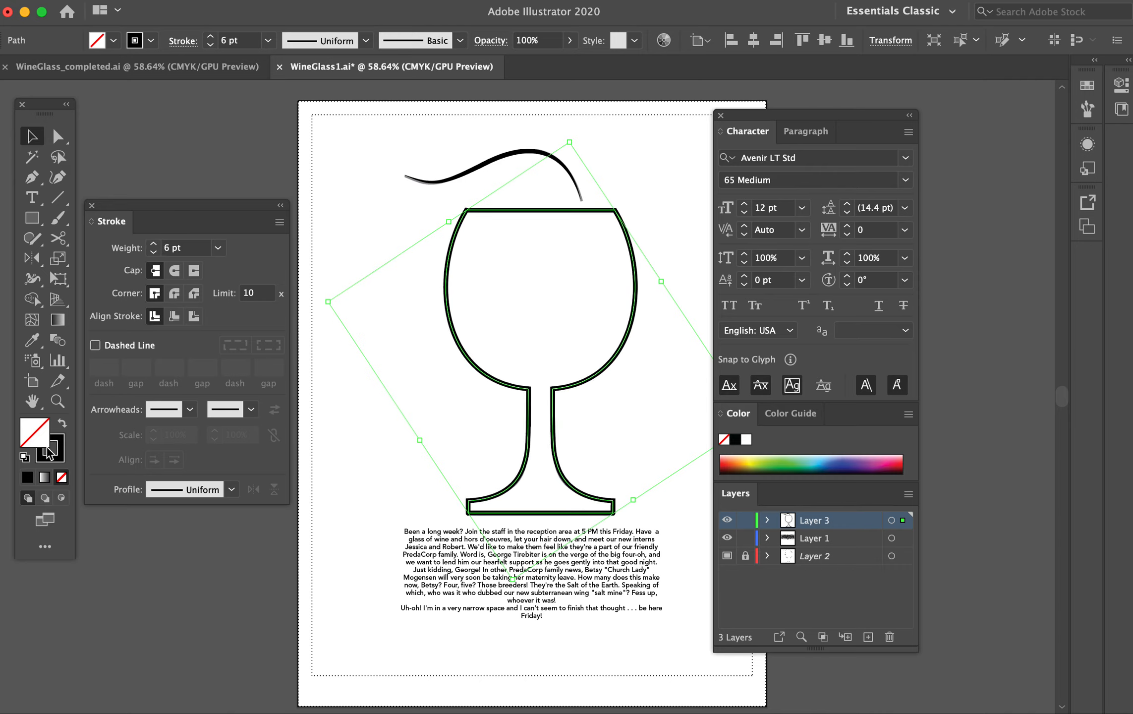
# - Give the glass outline a magenta-red stroke with no fill and deselect it
pyautogui.click(888, 464)
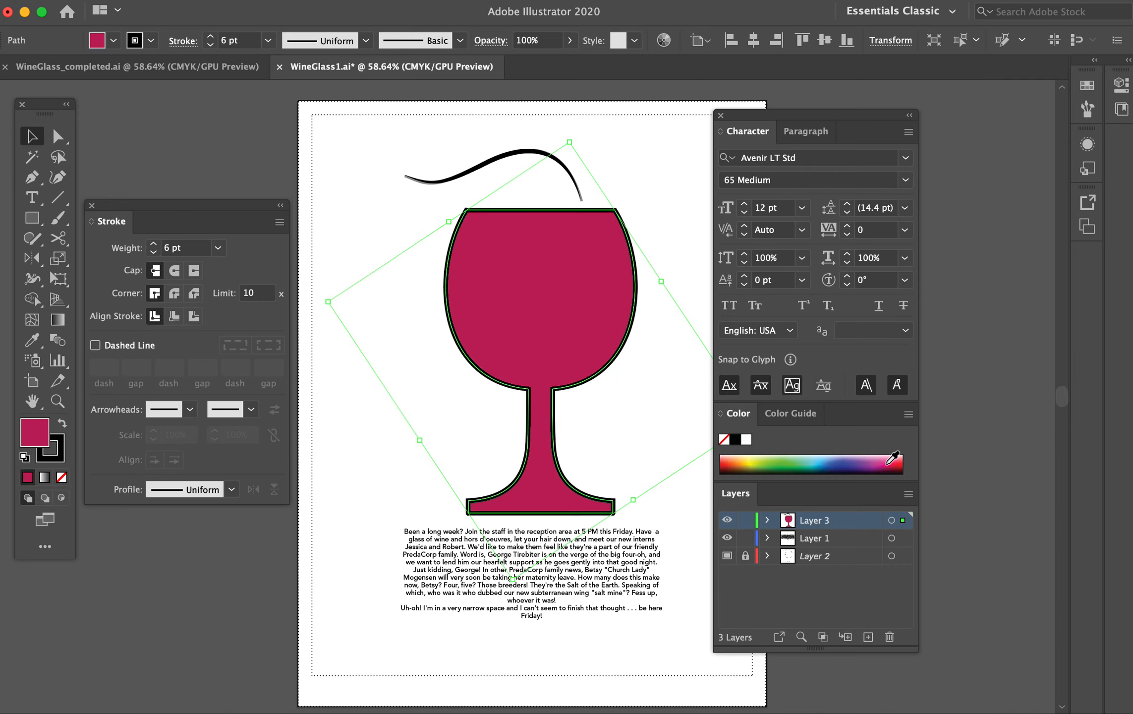
pyautogui.click(63, 423)
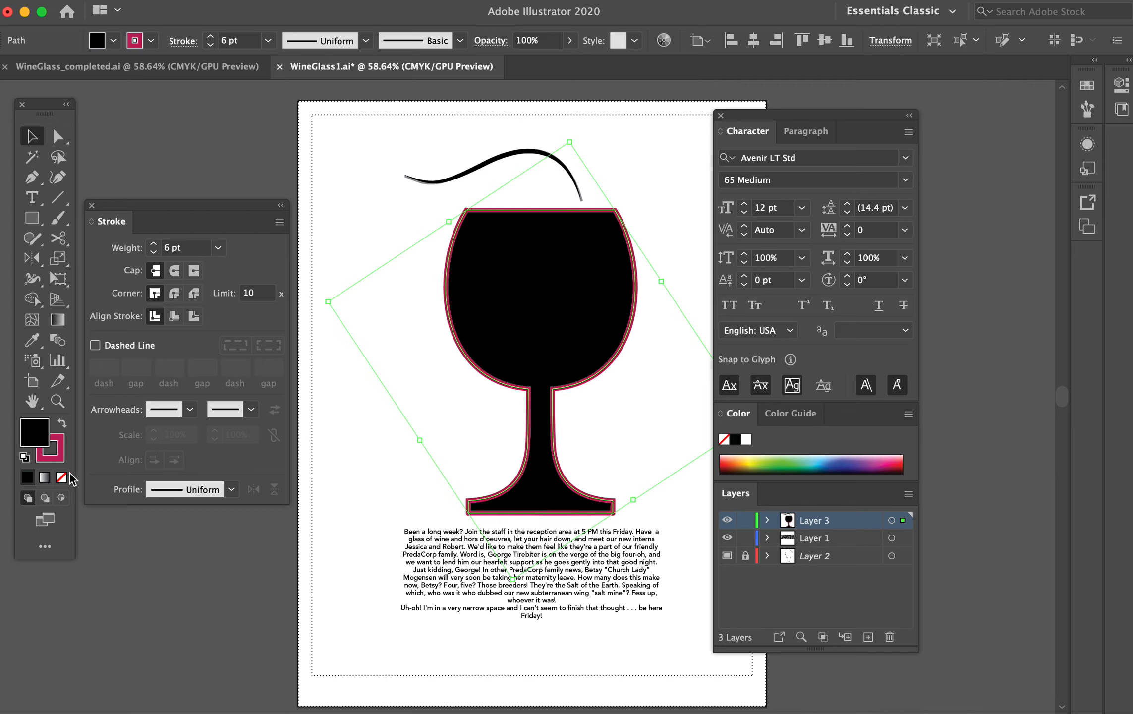
pyautogui.click(63, 476)
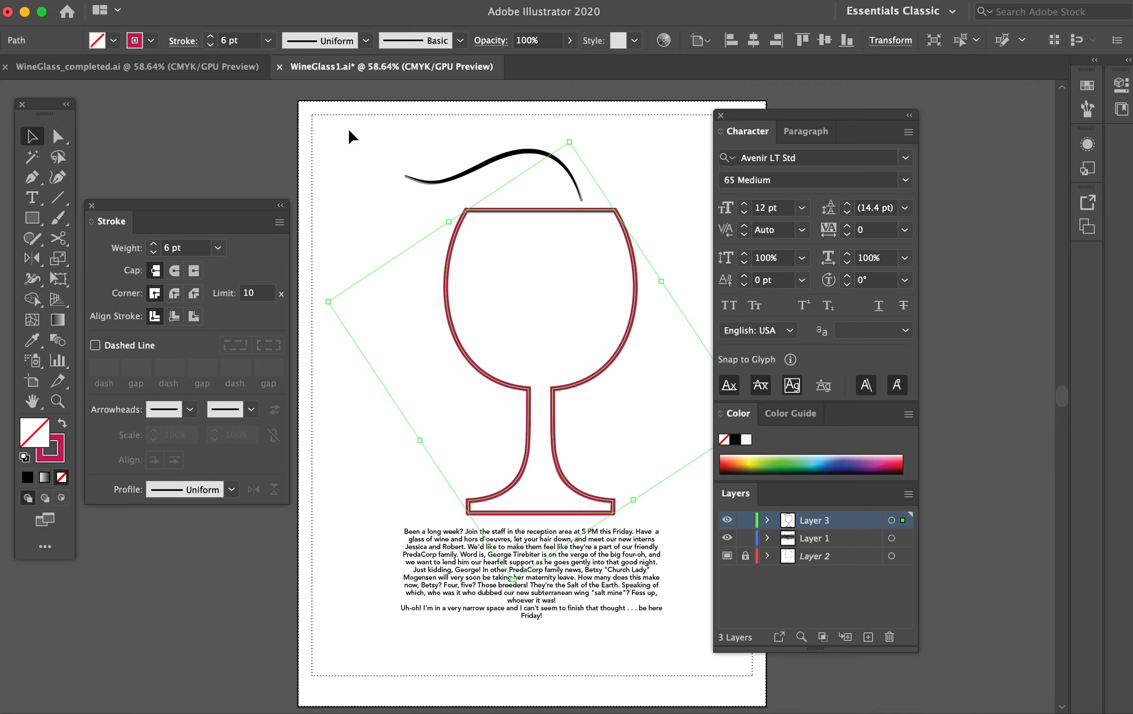
pyautogui.click(355, 148)
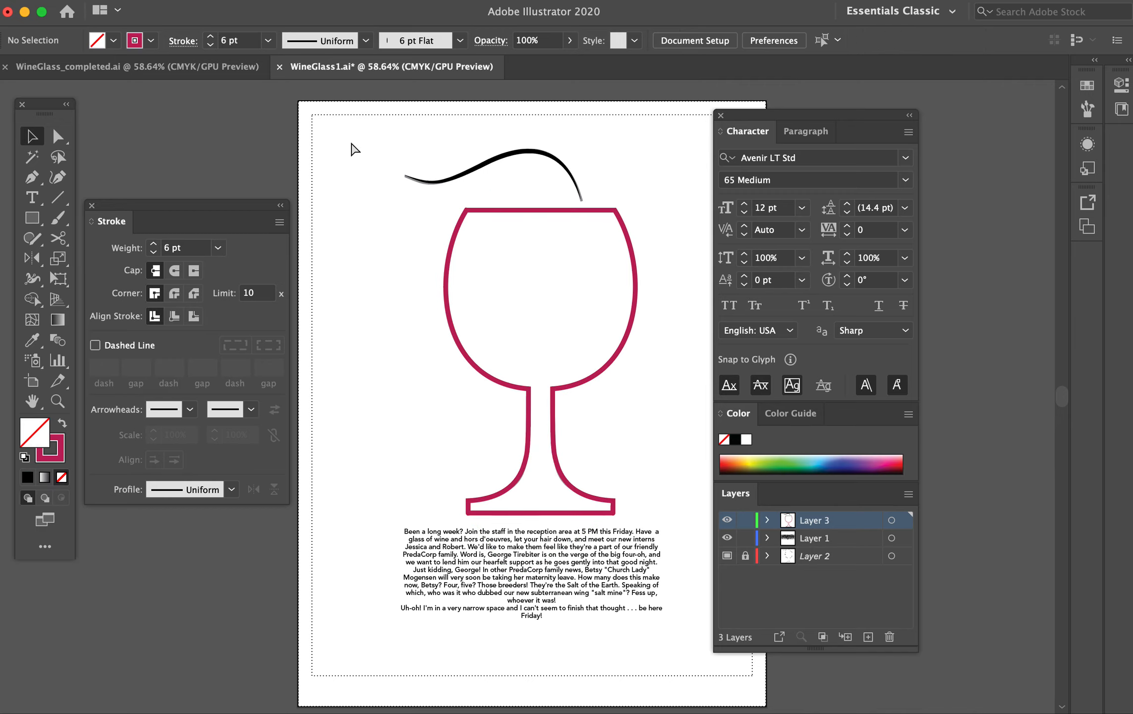
# - Compare the artwork in Outline view and normal preview, and briefly show the center guide before hiding it again
pyautogui.press('super+y')
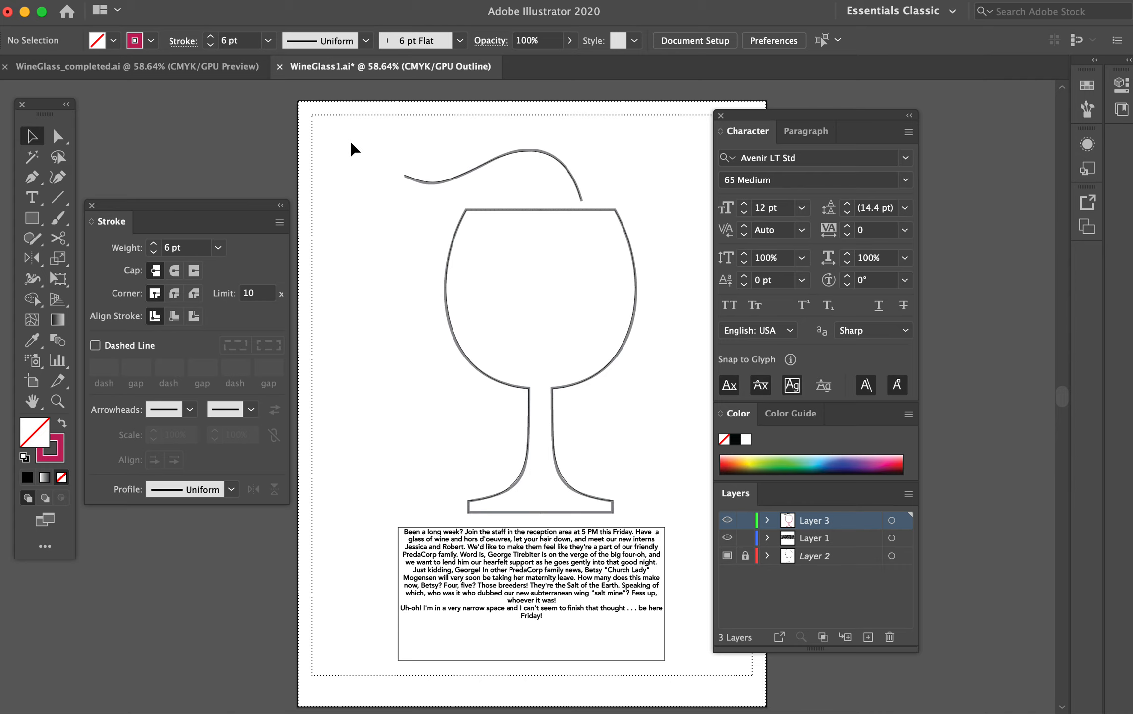
pyautogui.press('super+y')
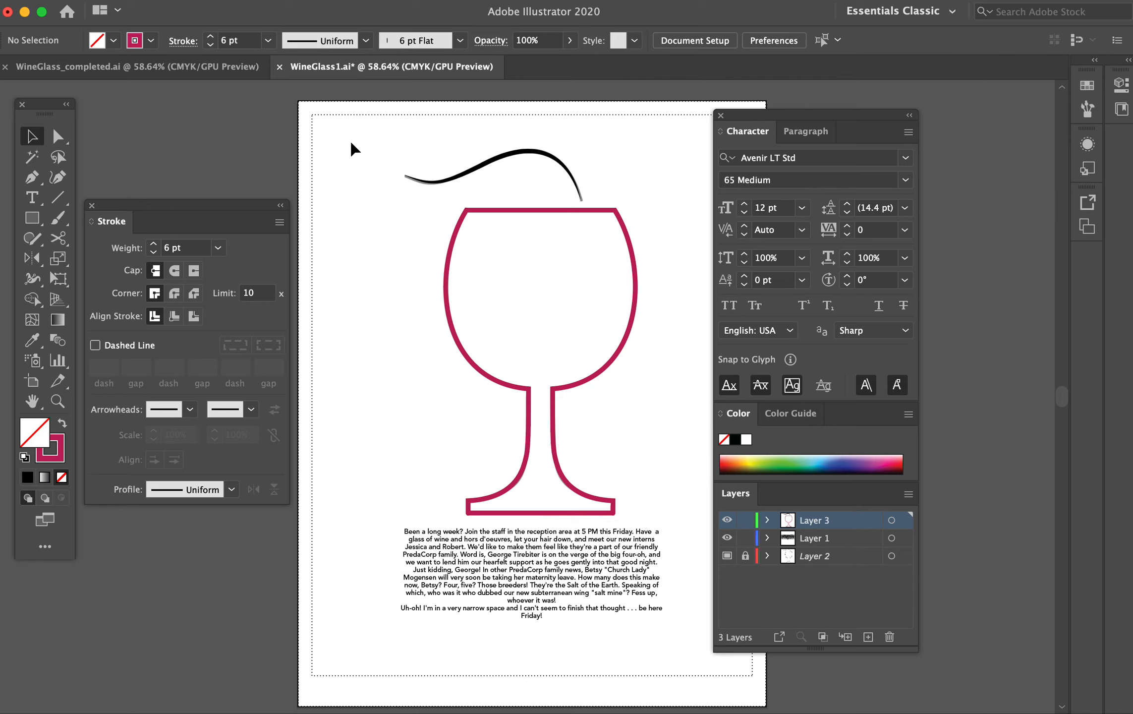
pyautogui.press('super+semicolon')
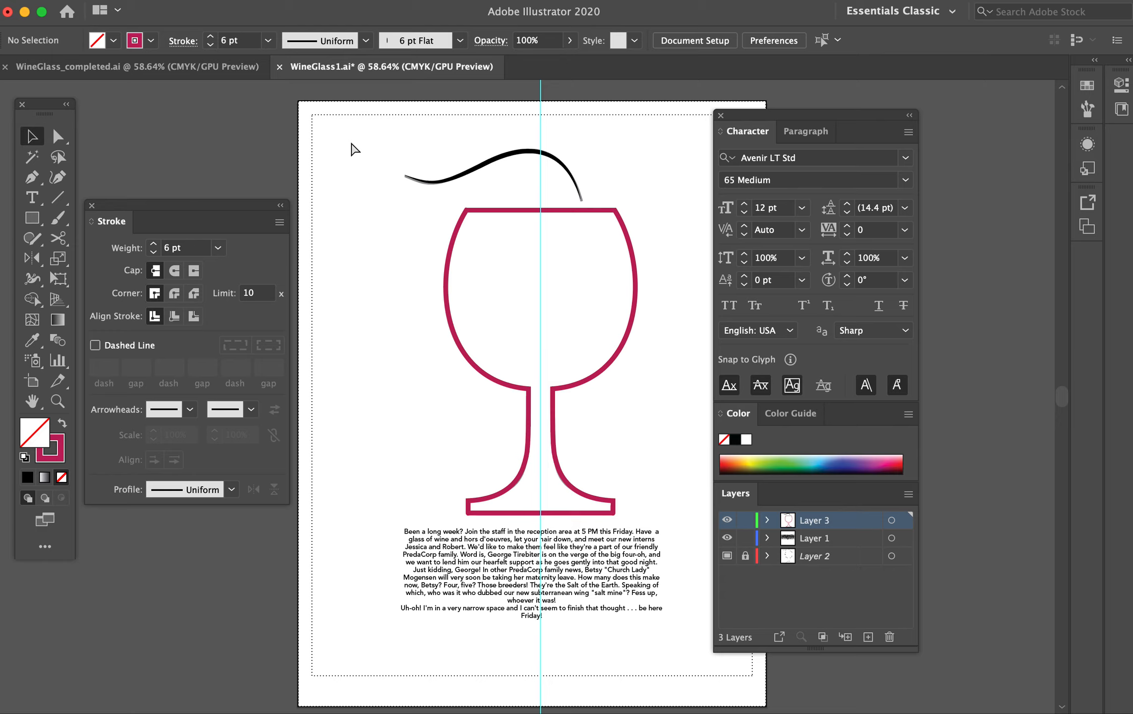
pyautogui.press('super+semicolon')
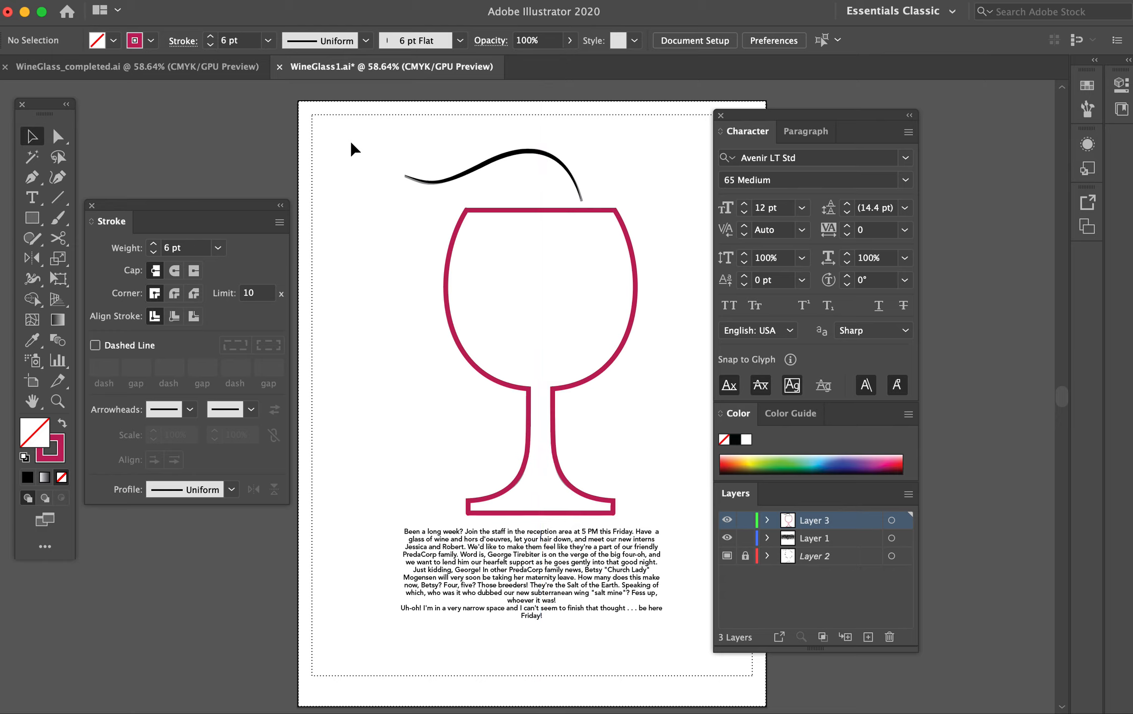
# - Copy the whole paragraph below the glass and paste it into the glass outline as area type, replacing the placeholder text
pyautogui.doubleClick(479, 568)
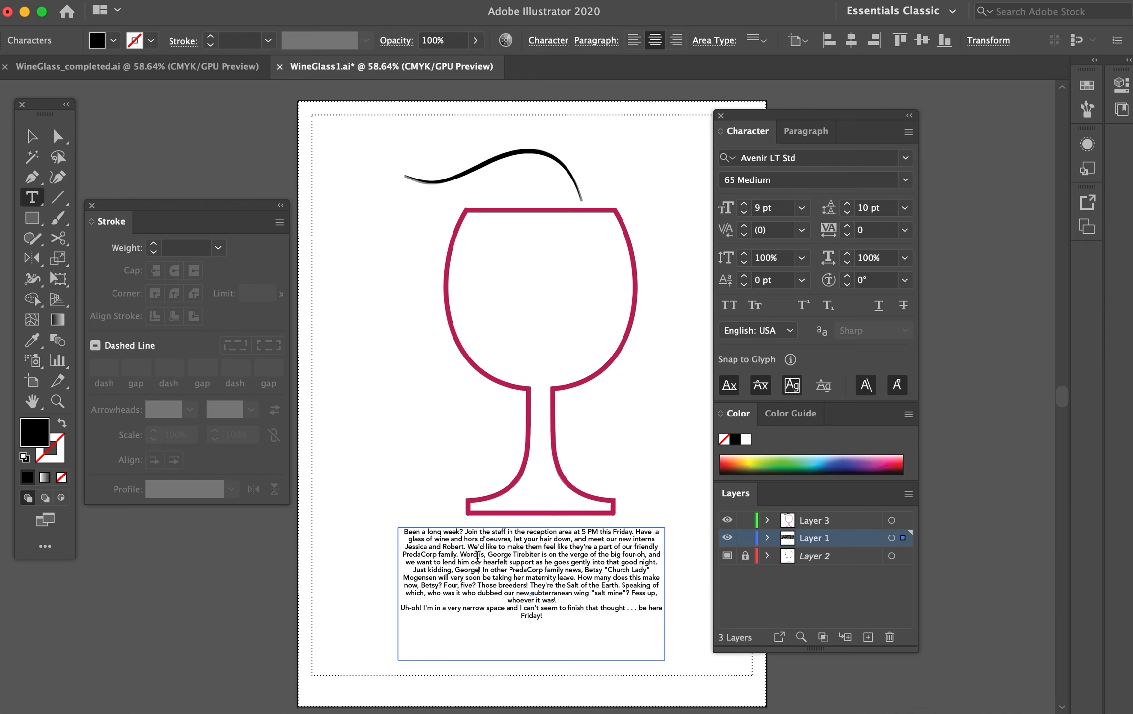
pyautogui.press('super+a')
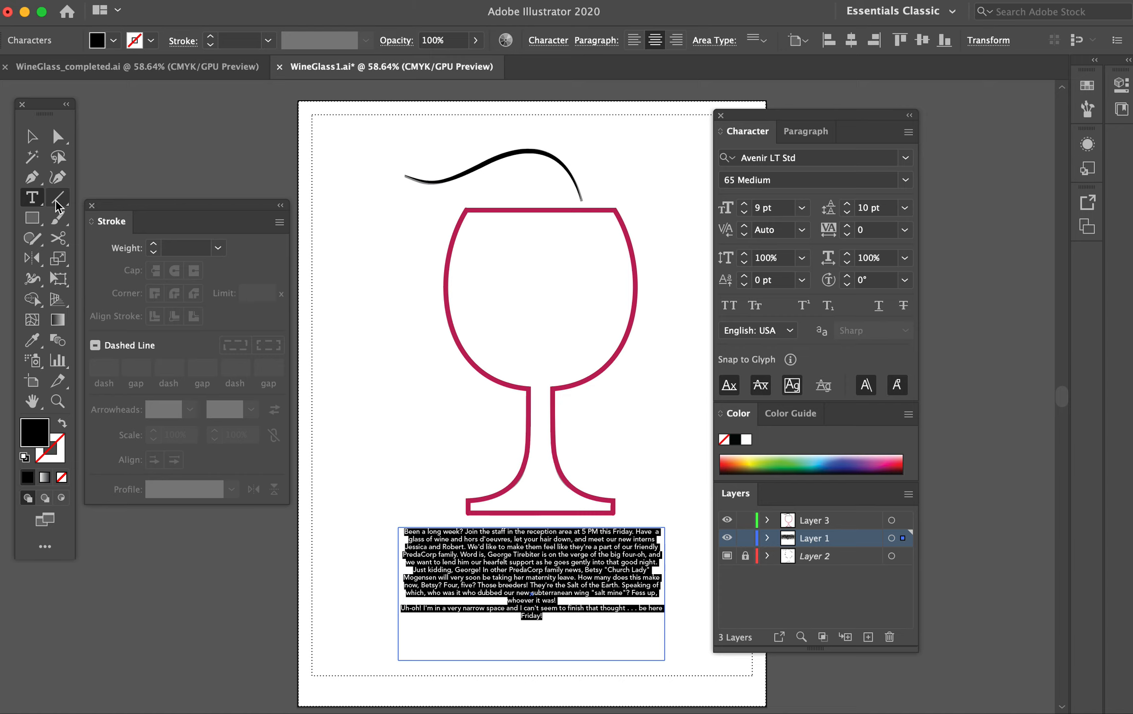
pyautogui.click(39, 203)
pyautogui.click(39, 201)
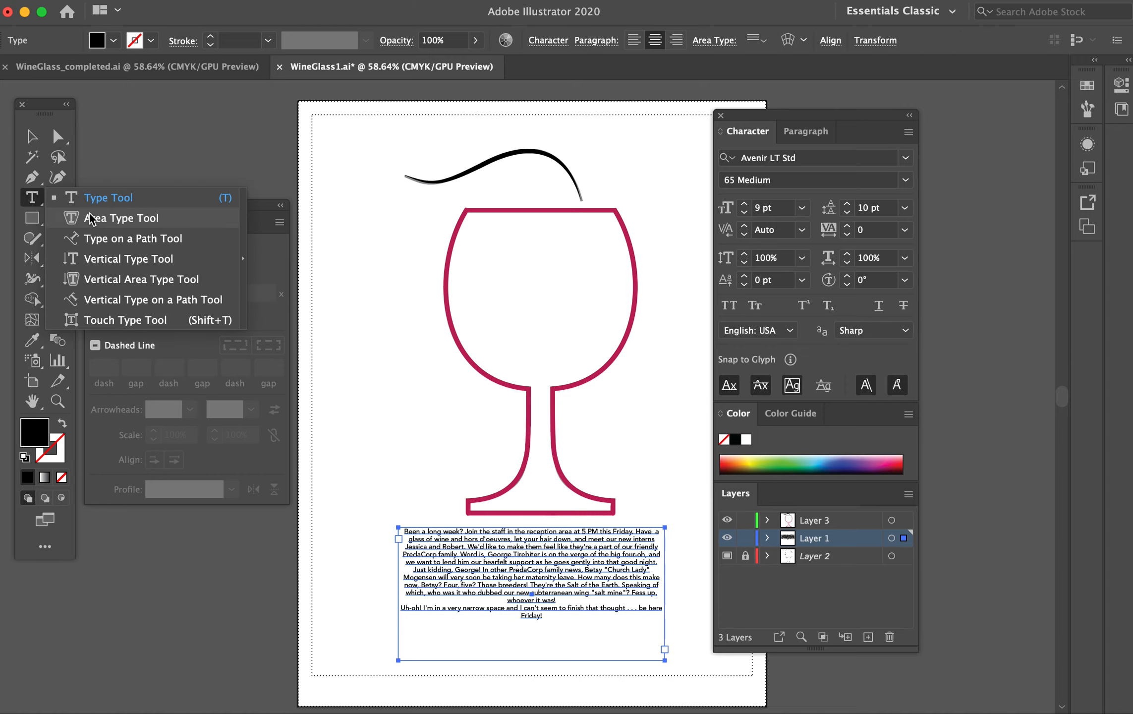
pyautogui.click(104, 218)
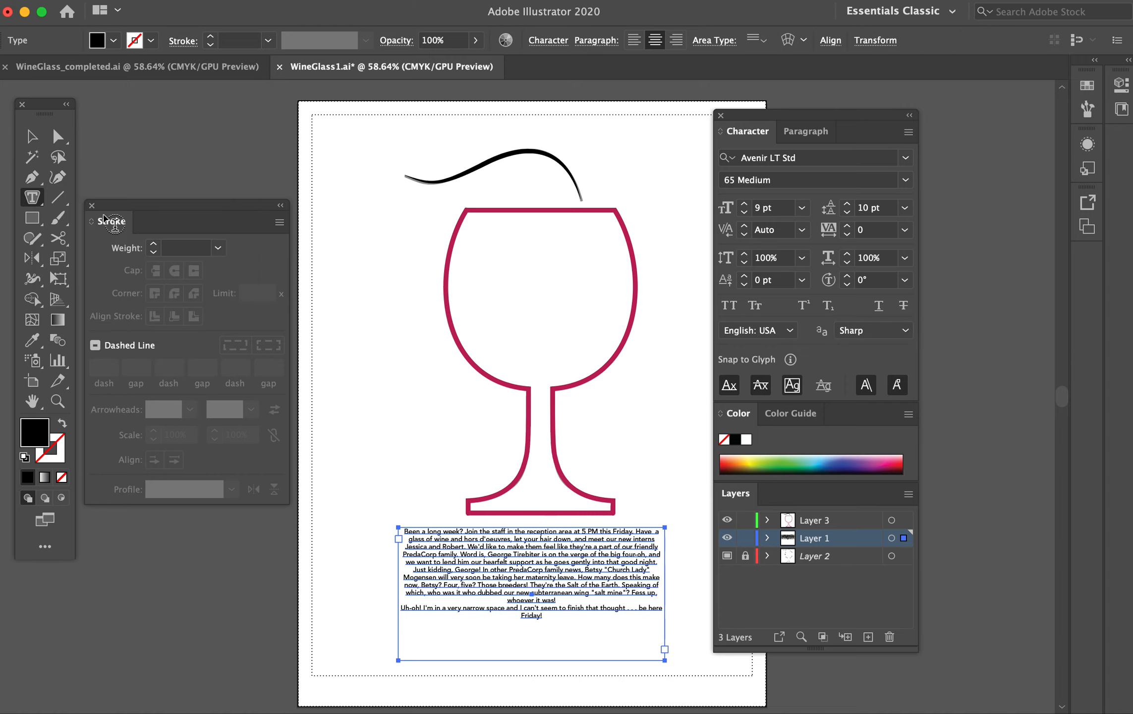
pyautogui.click(497, 218)
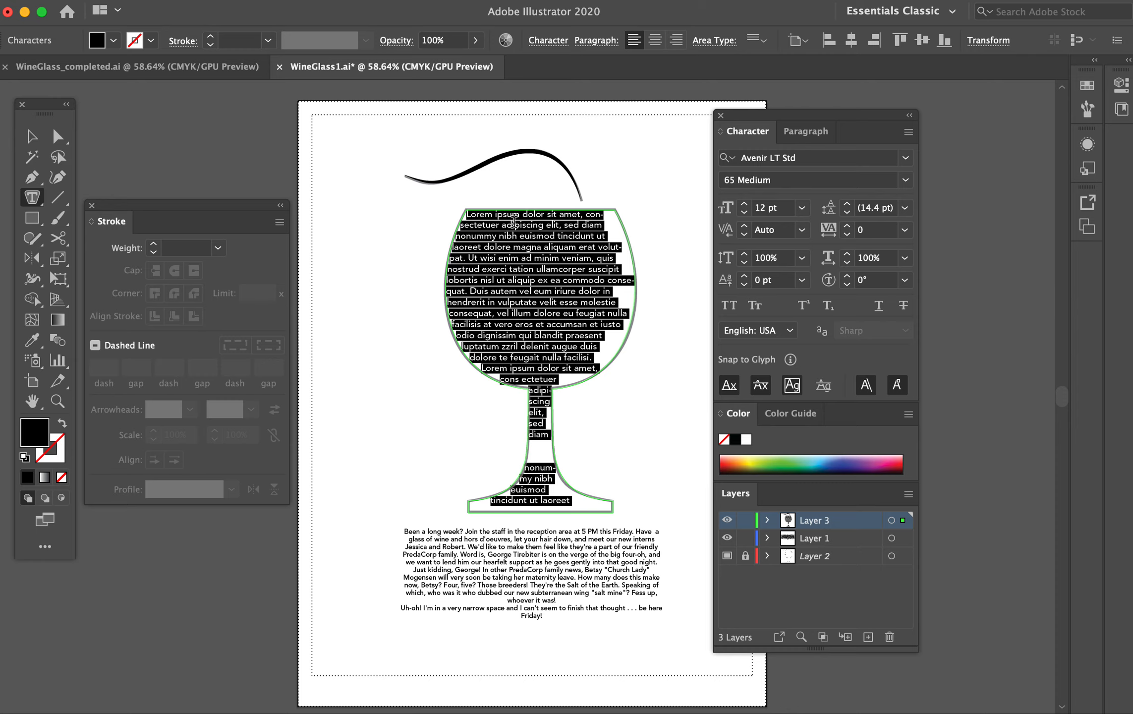
pyautogui.press('super')
pyautogui.write('Been a long week? Join the staff in the reception area at 5 PM this Friday. Have  a glass of wine and hors d\'oeuvres, let your hair down, and meet our new interns Jessica and Robert. We\'d like to make them feel like they\'re a part of our friendly PredaCorp family. Word is, George Tirebiter is on the verge of the big four-oh, and we want to lend him our hearfelt support as he goes gently into that good night. Just kidding, George! In other PredaCorp family news, Betsy "Church Lady" Mogensen will very soon be taking her maternity leave. How many does this make now, Betsy? Four, five? Those breeders! They\'re the Salt of the Earth. Speaking of which, who was it who dubbed our new subterranean wing "salt mine"? Fess up, whoever it was! Uh-oh! I\'m in a very narrow space and I can\'t seem to finish that thought . . . be here Friday!')
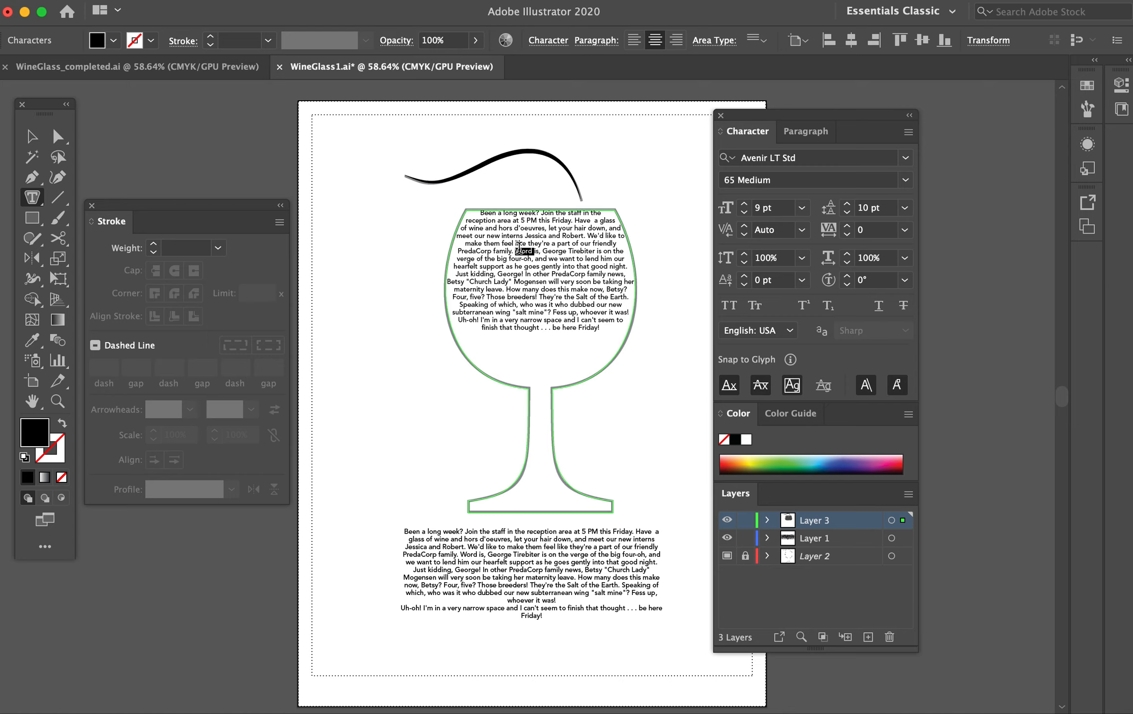
# - Set all the text inside the glass to a 12 pt font size with 14 pt leading
pyautogui.press('super+a')
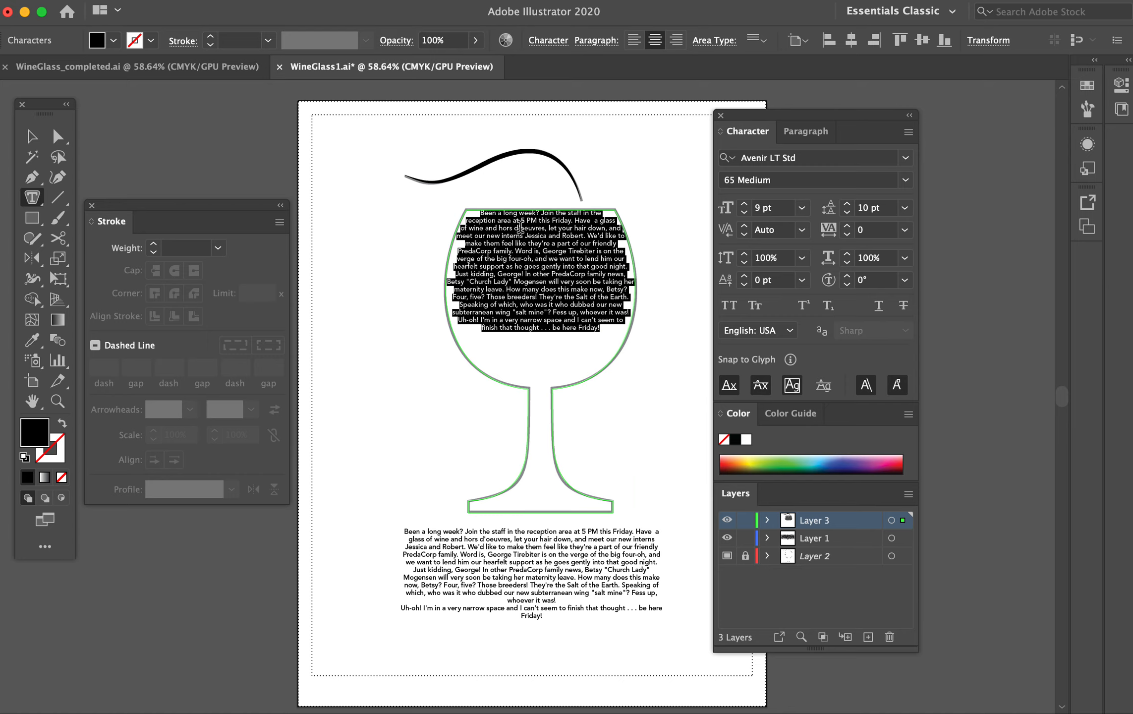
pyautogui.click(748, 203)
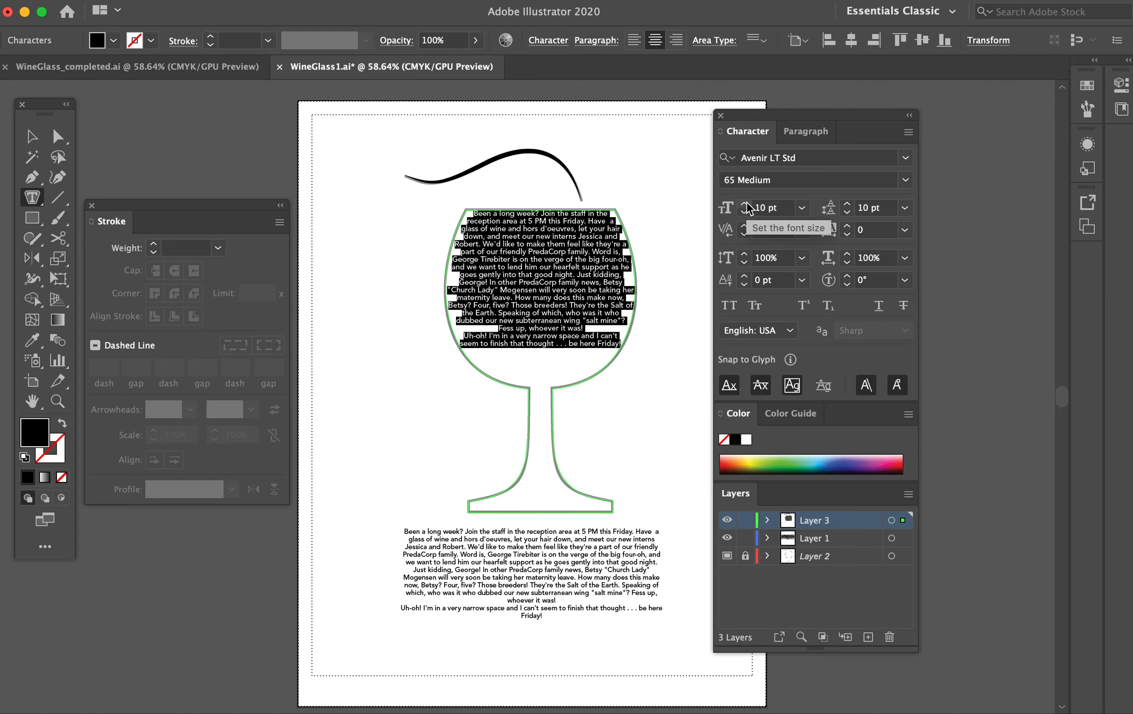
pyautogui.click(748, 203)
pyautogui.click(748, 203)
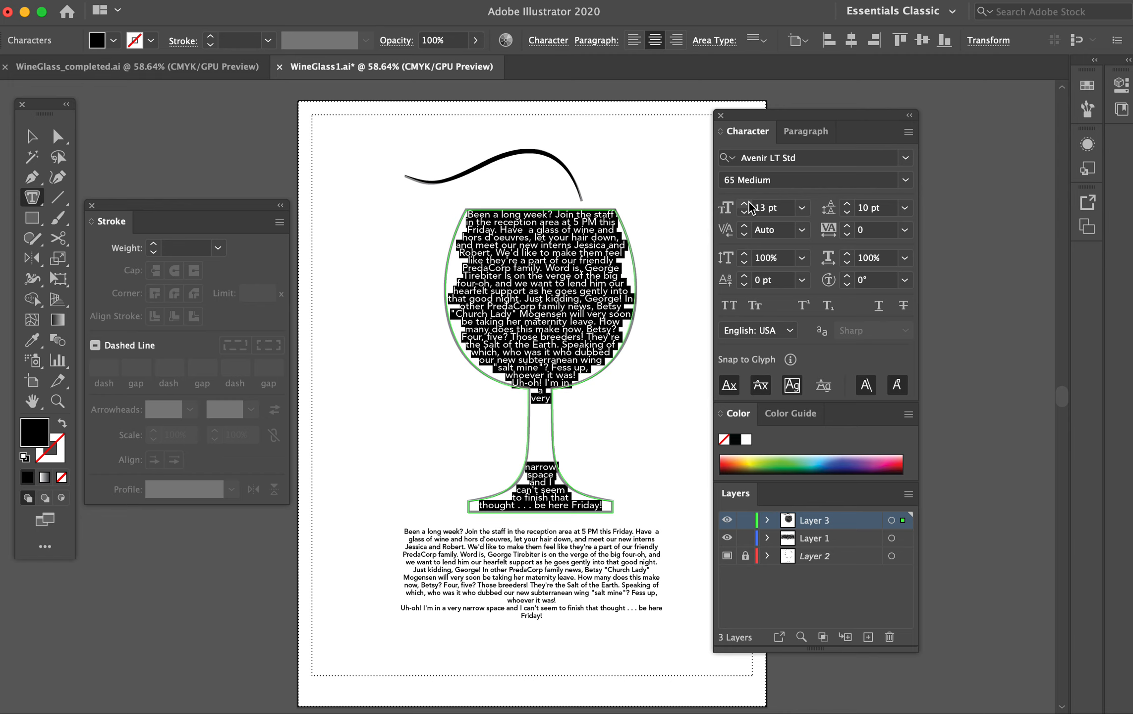
pyautogui.click(848, 203)
pyautogui.click(847, 203)
pyautogui.click(847, 203)
pyautogui.click(848, 204)
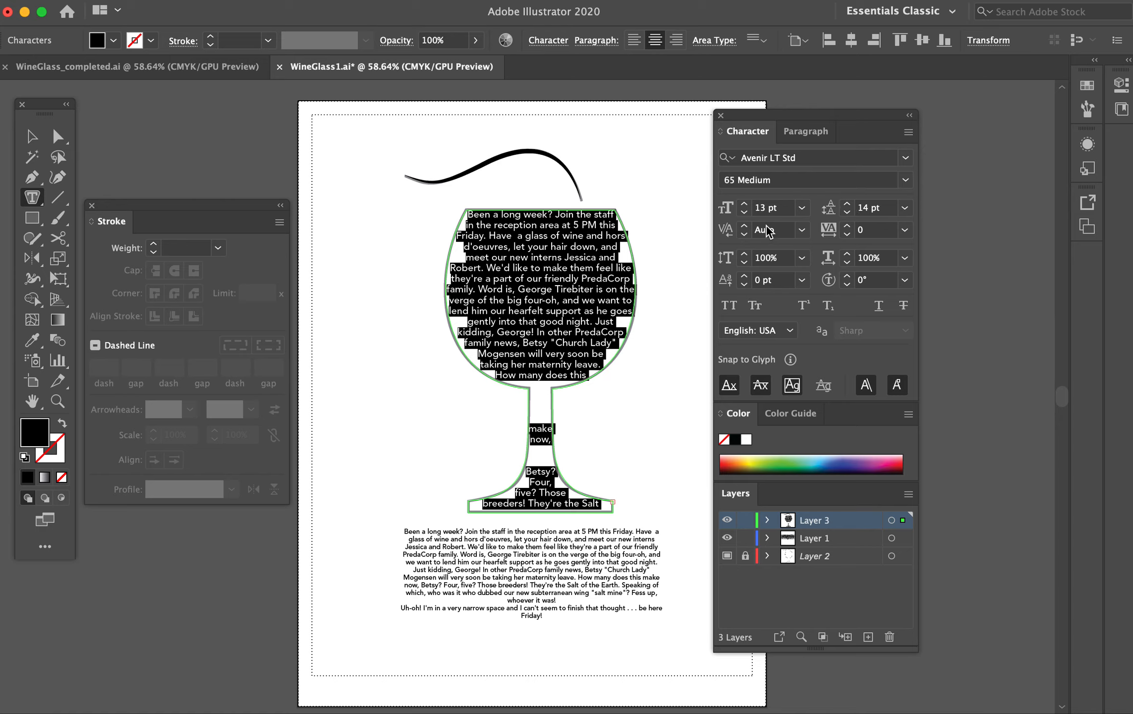
pyautogui.click(746, 213)
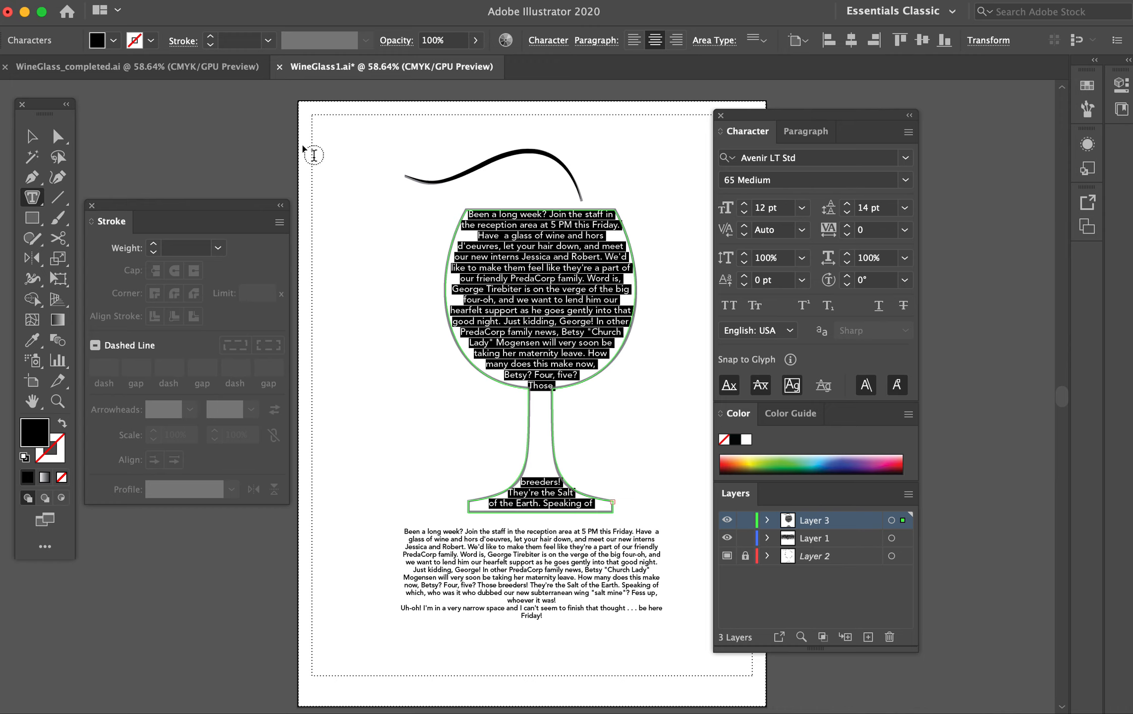
# - Finish editing the glass text and switch to the WineGlass_completed.ai document for comparison
pyautogui.click(31, 136)
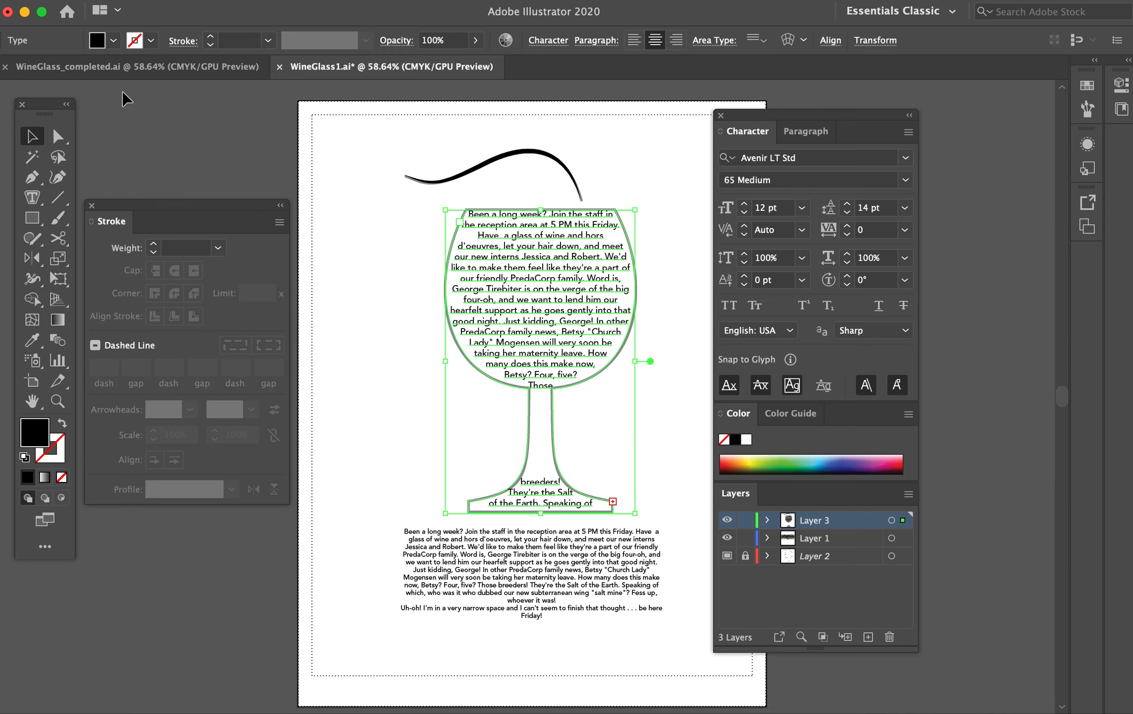
pyautogui.click(134, 69)
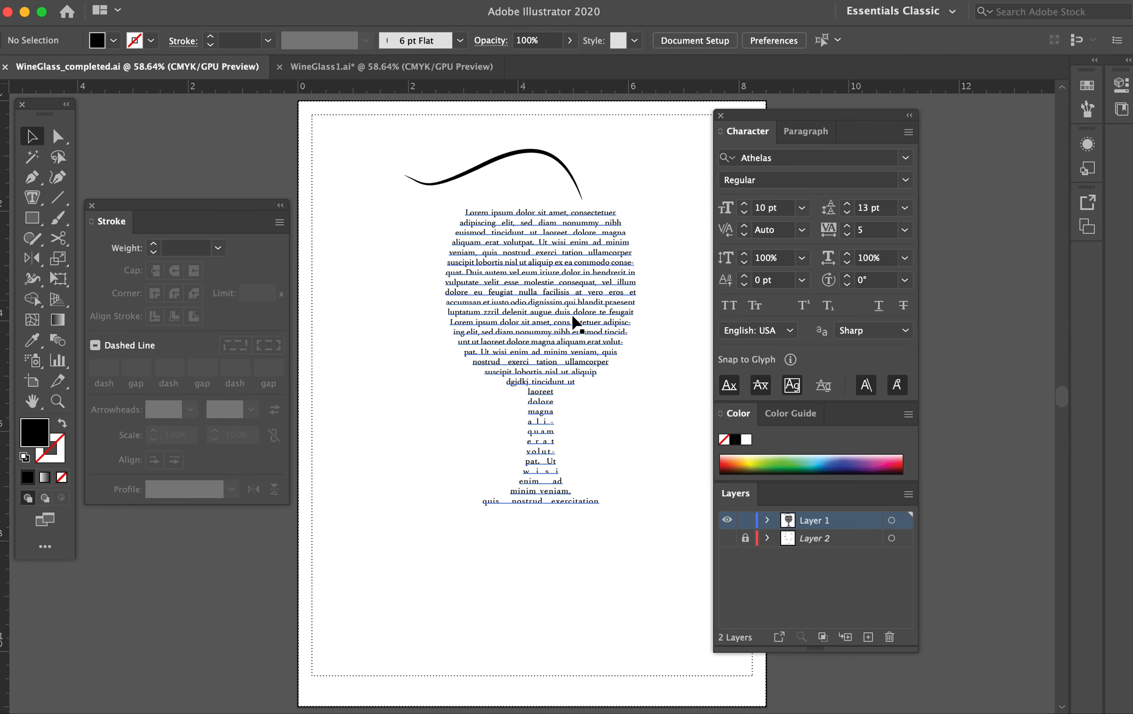
# - Inspect the font, size, leading and tracking of the glass text in WineGlass_completed.ai, and return to the WineGlass1.ai document
pyautogui.click(528, 347)
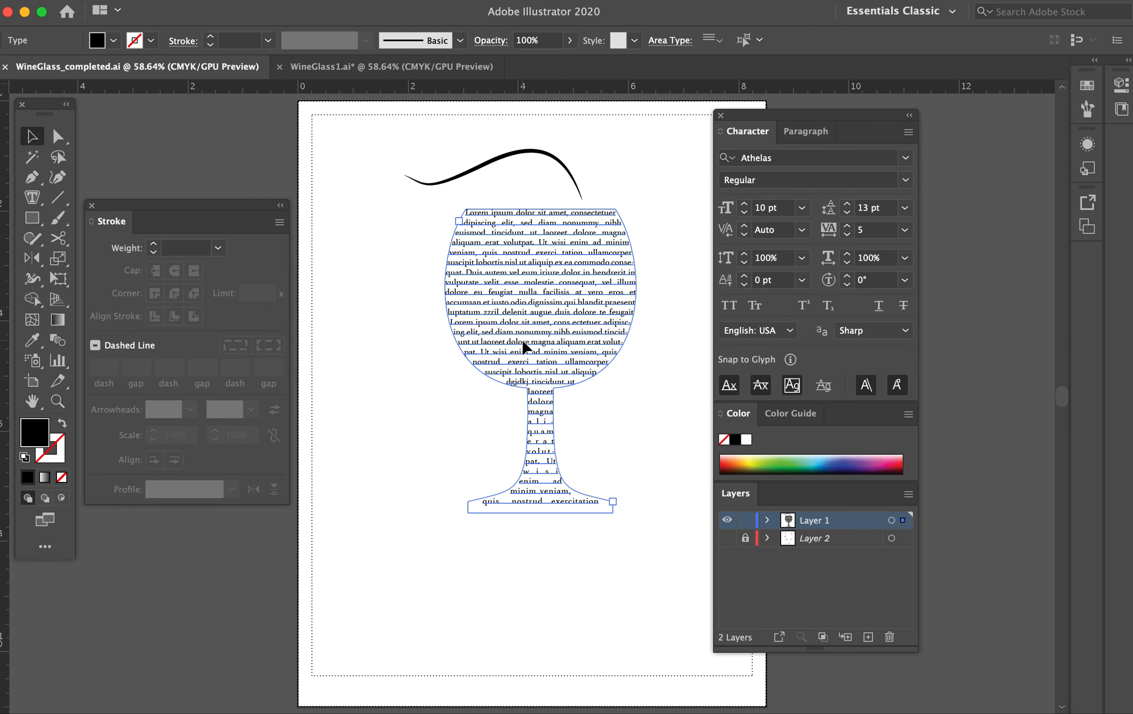
pyautogui.doubleClick(590, 327)
pyautogui.moveTo(570, 312); pyautogui.dragTo(509, 303)
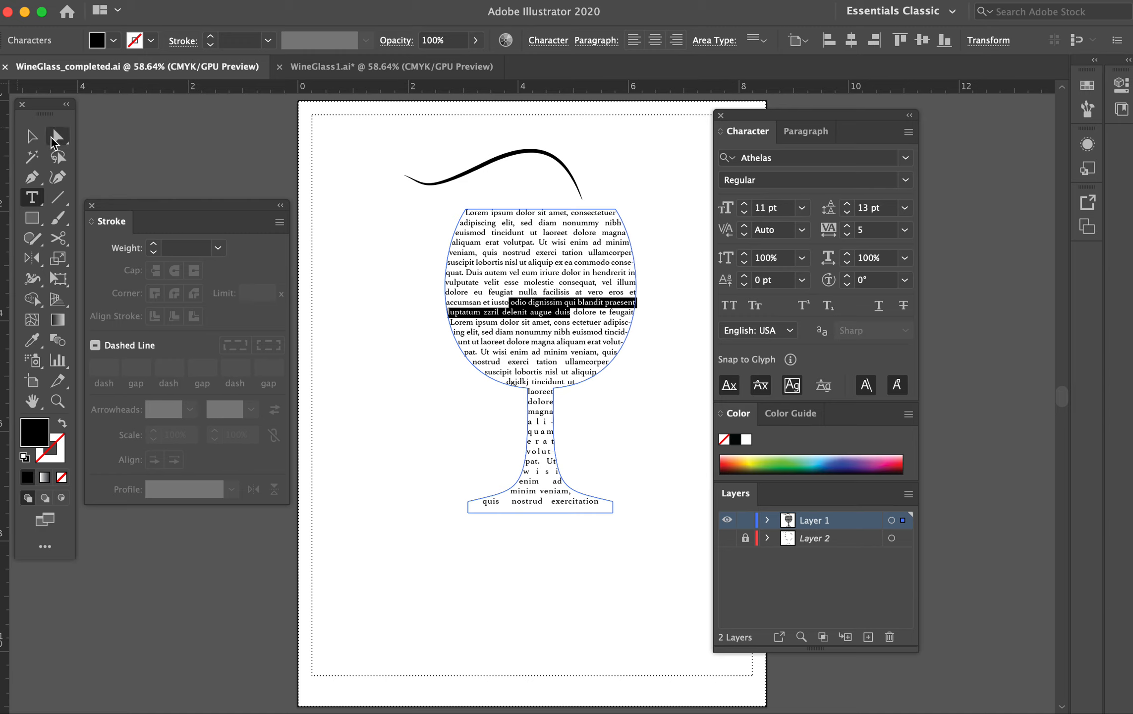
pyautogui.click(32, 137)
pyautogui.click(404, 64)
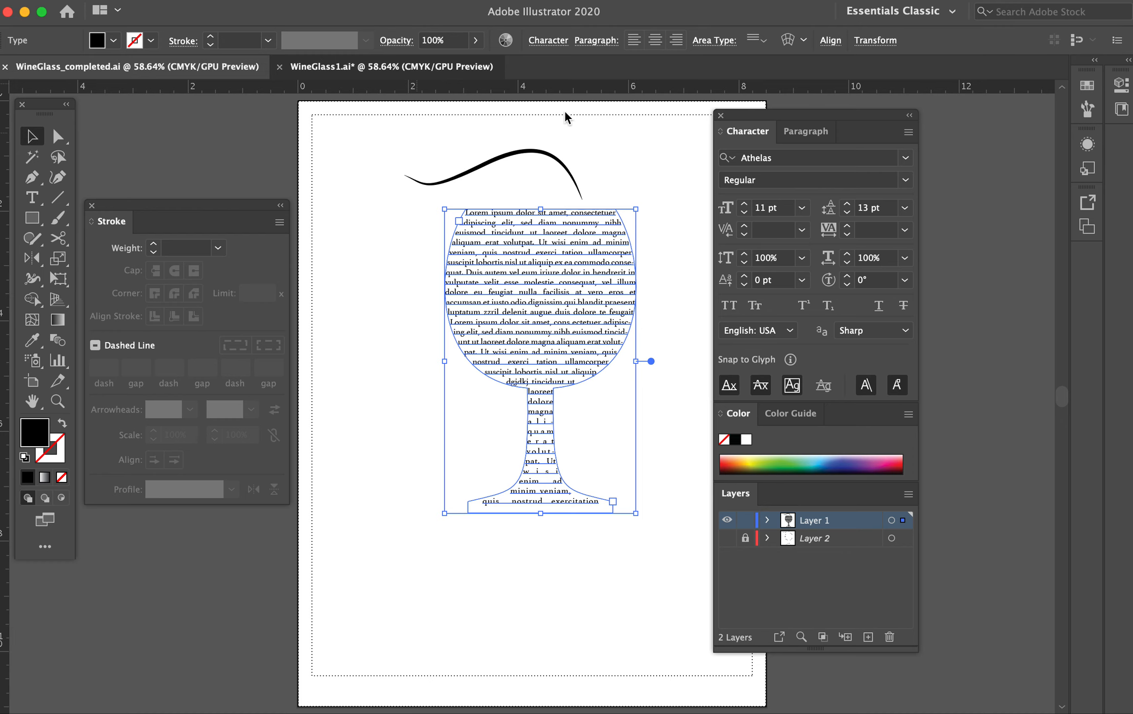
# - Set the visible text inside the glass to Athelas Regular, 11 pt, with 15 pt leading and a tracking of 5
pyautogui.doubleClick(565, 318)
pyautogui.press('super+a')
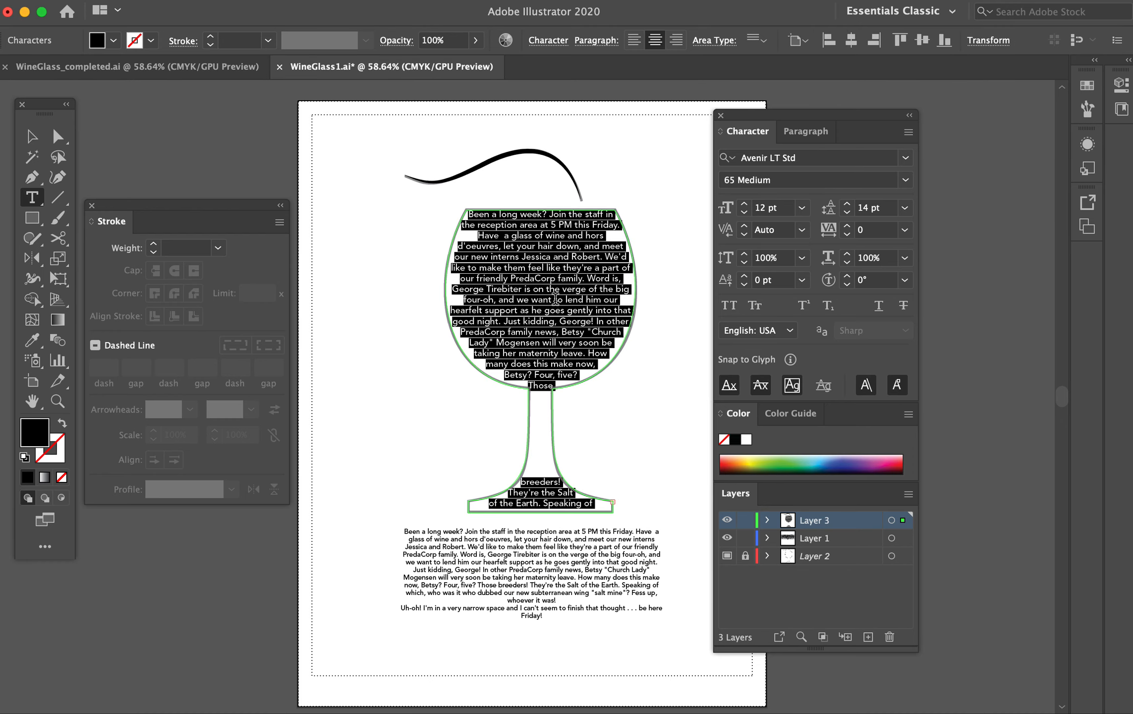
pyautogui.click(757, 157)
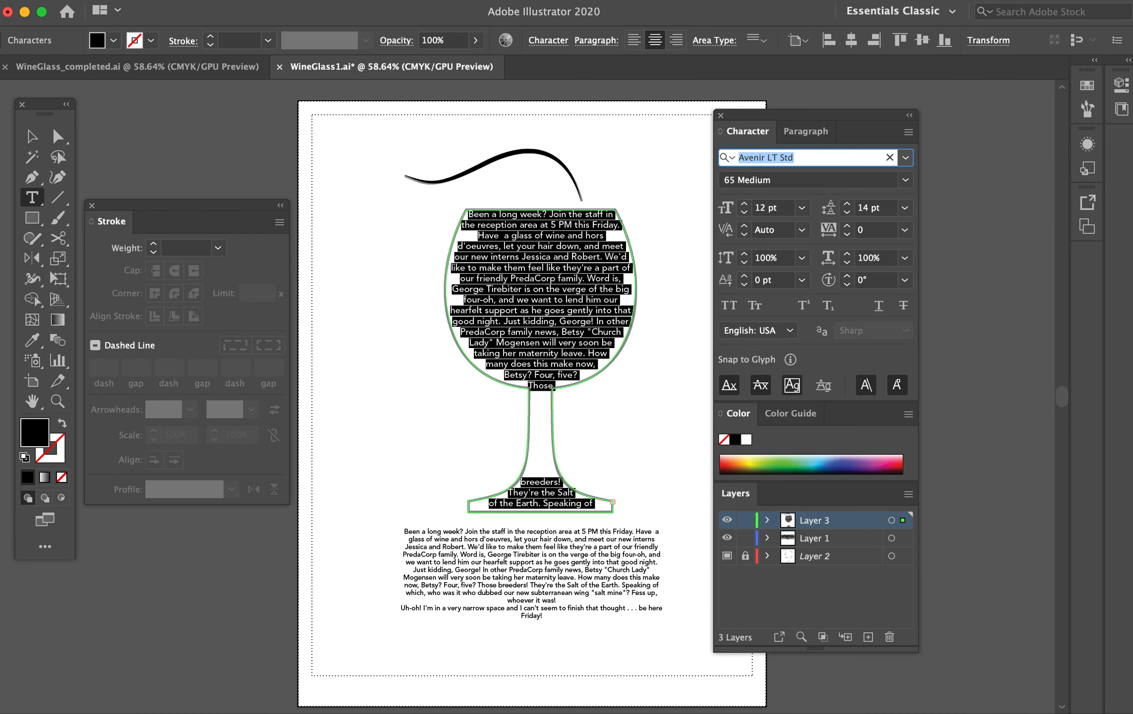
pyautogui.write('athel')
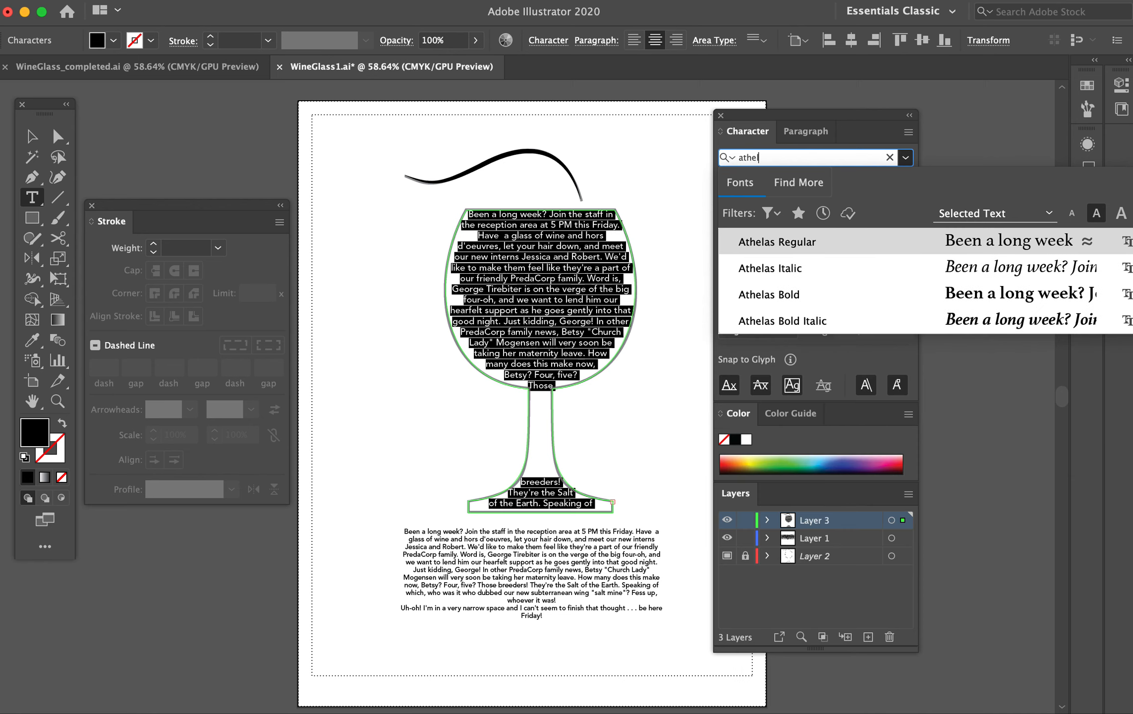
pyautogui.click(791, 243)
pyautogui.click(744, 214)
pyautogui.click(847, 204)
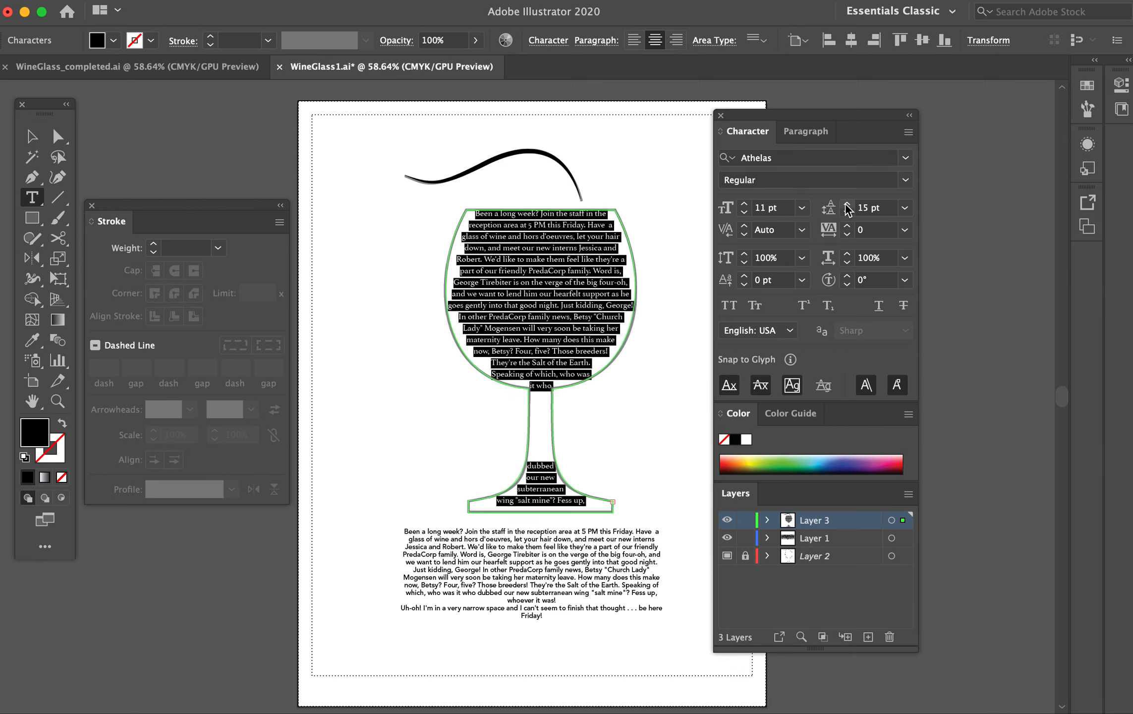
pyautogui.click(905, 229)
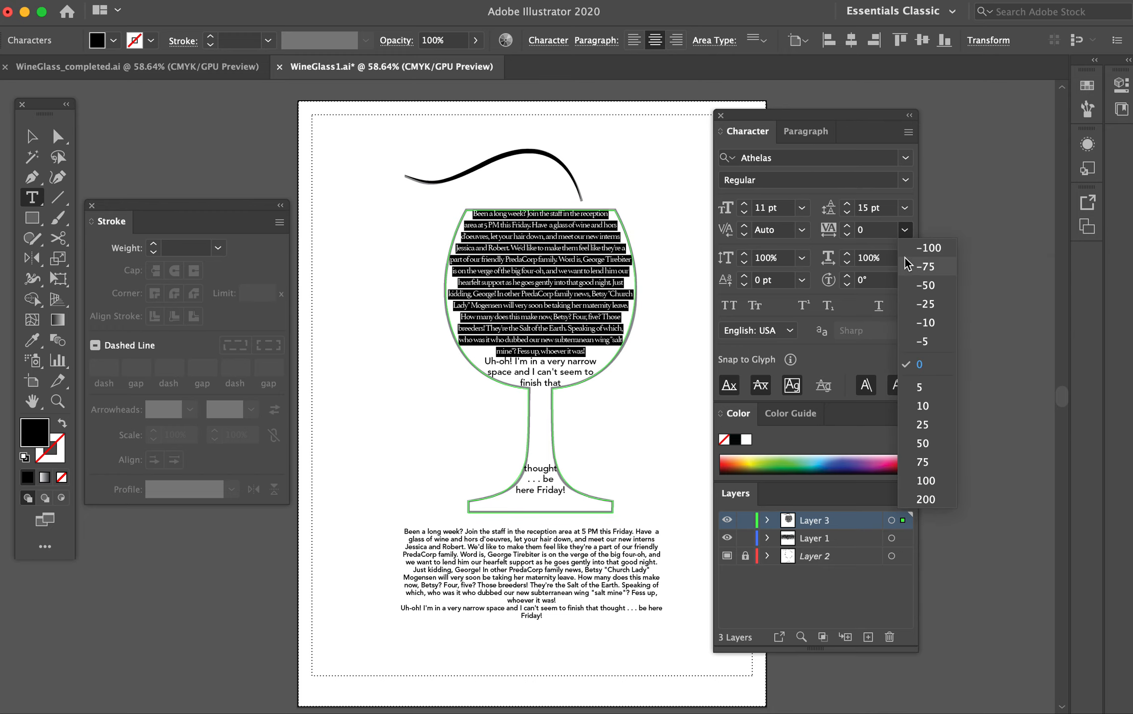
pyautogui.click(917, 392)
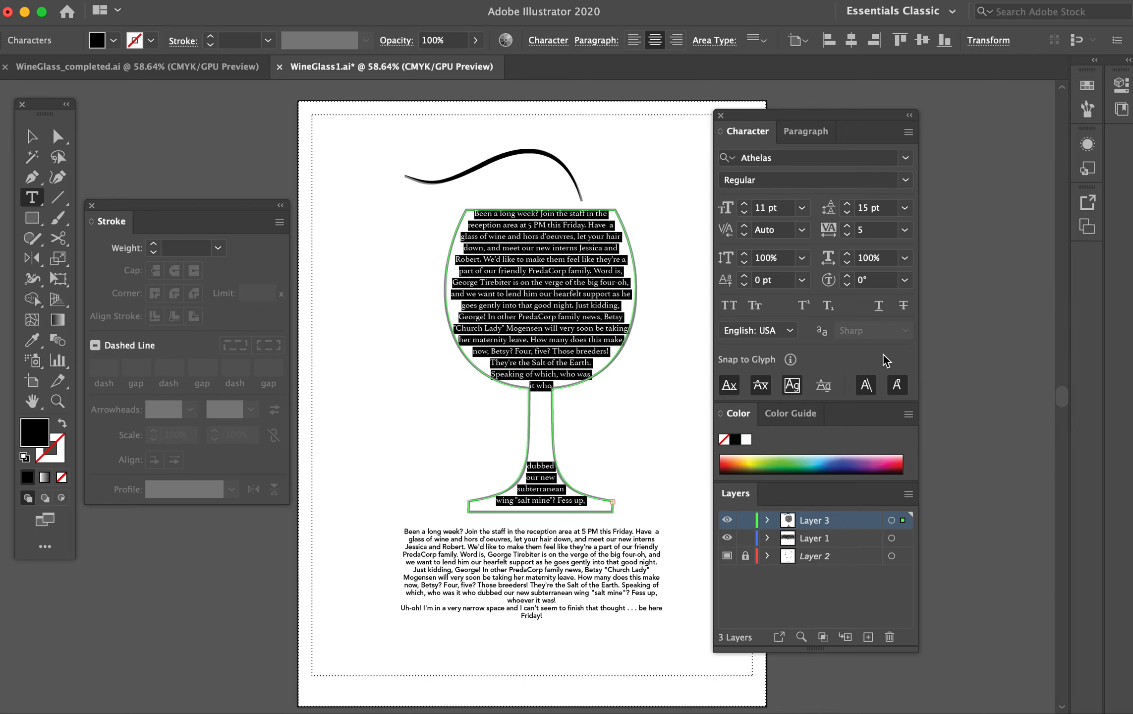
# - Justify the selected glass text with its last line aligned center
pyautogui.click(802, 131)
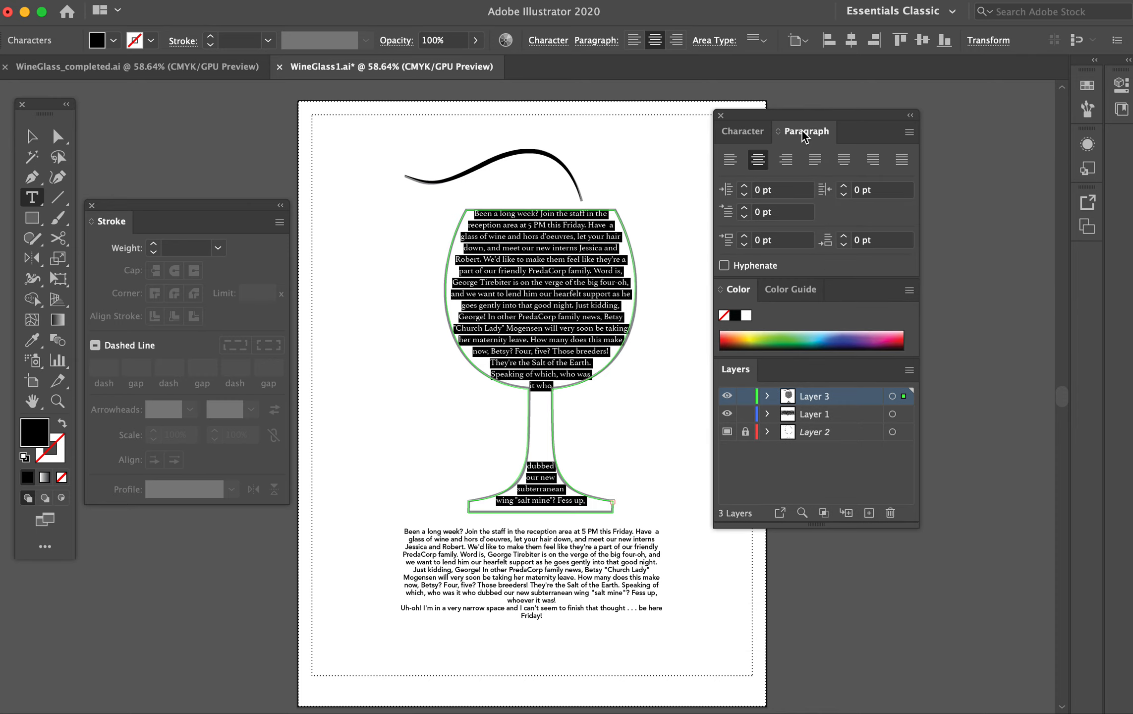
pyautogui.click(733, 161)
pyautogui.click(758, 160)
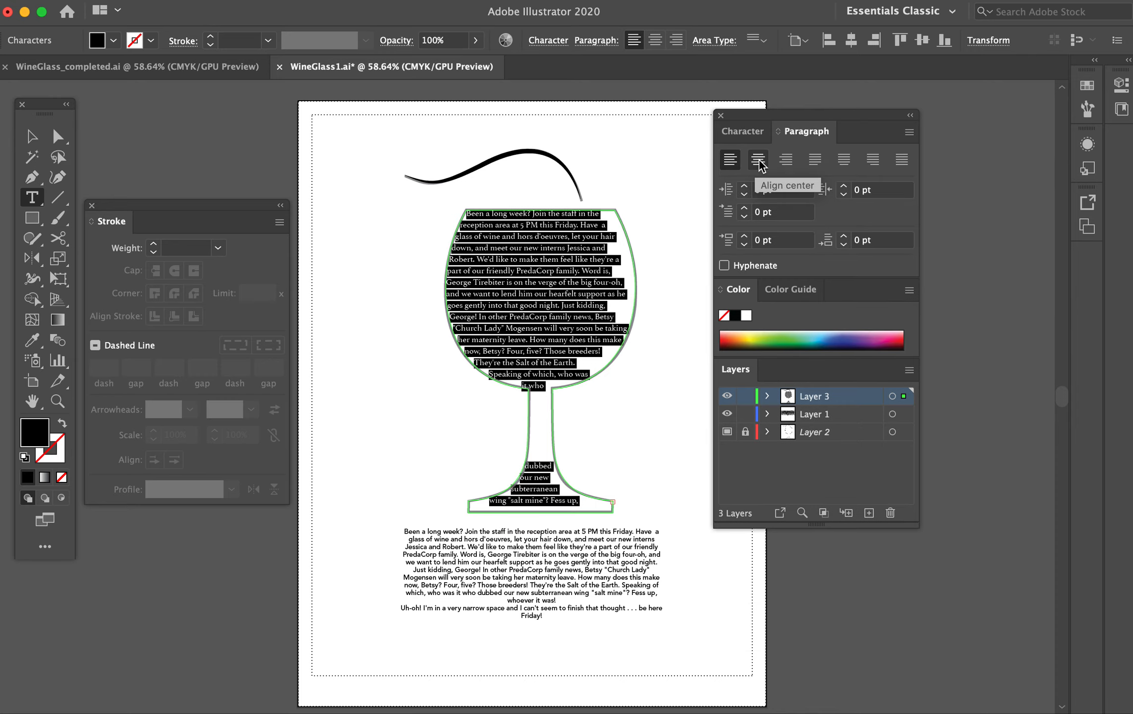
pyautogui.click(843, 159)
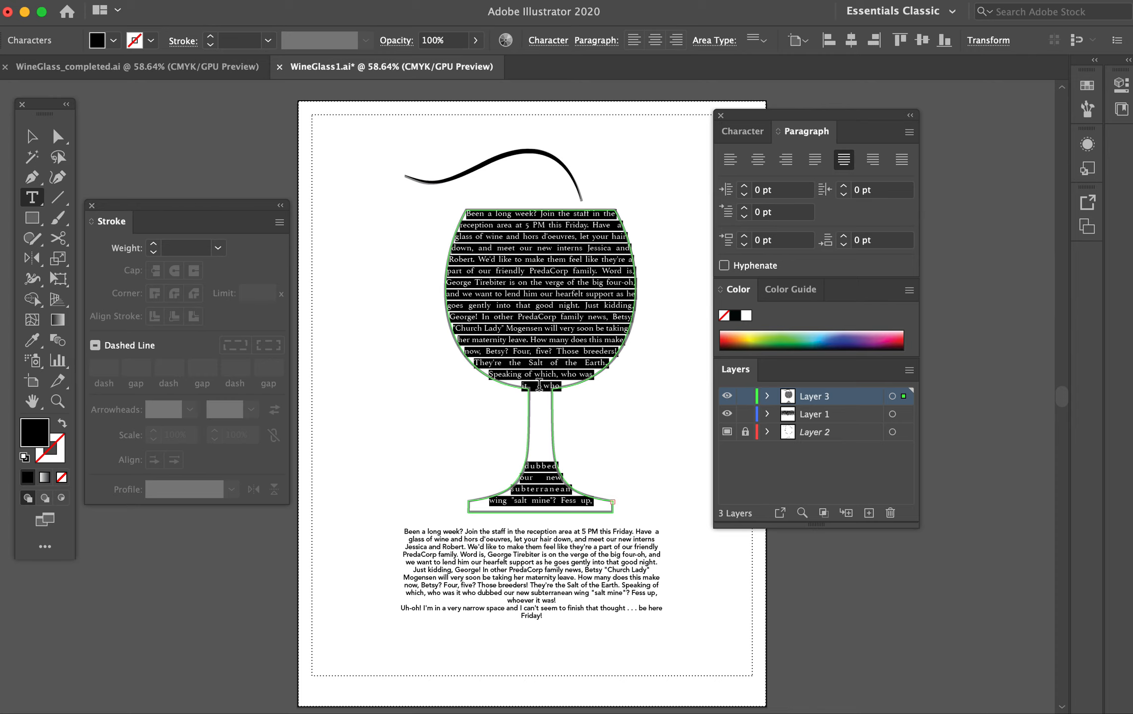
# - Tighten the leading of the word "dubbed" at the lower end of the glass stem in several increments
pyautogui.tripleClick(530, 467)
pyautogui.doubleClick(531, 467)
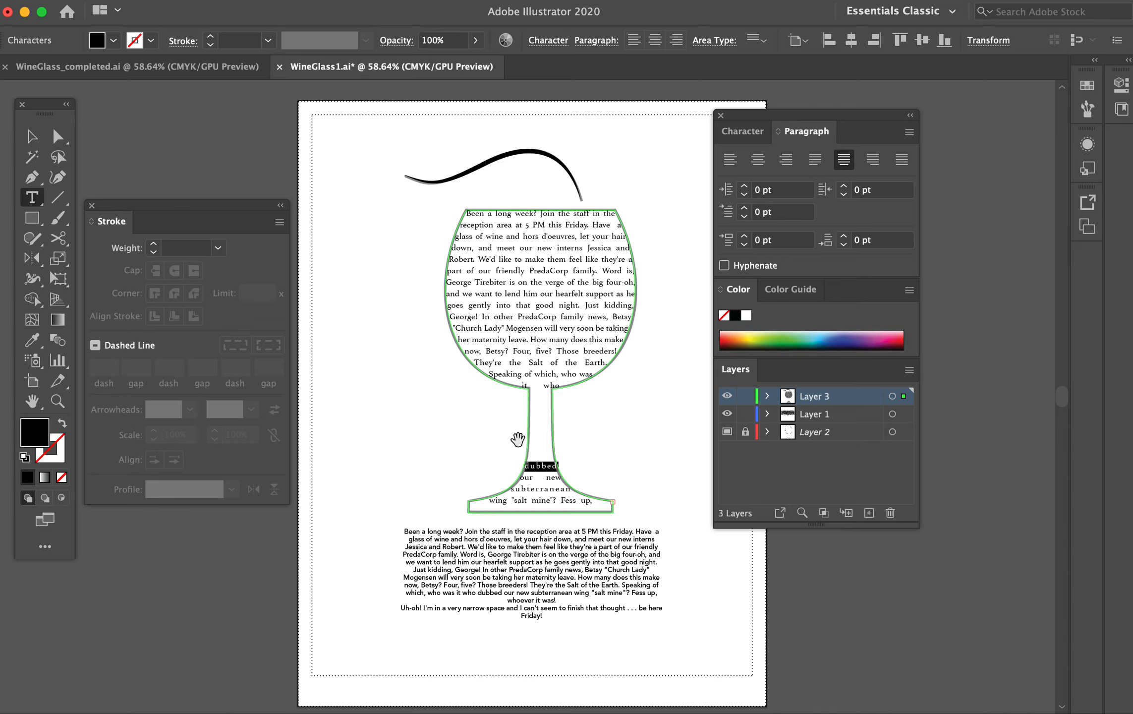
pyautogui.hotkey('alt', 'Up')
pyautogui.hotkey('alt', 'Up')
pyautogui.hotkey('alt', 'Up')
pyautogui.hotkey('alt', 'Up')
pyautogui.hotkey('alt', 'Up')
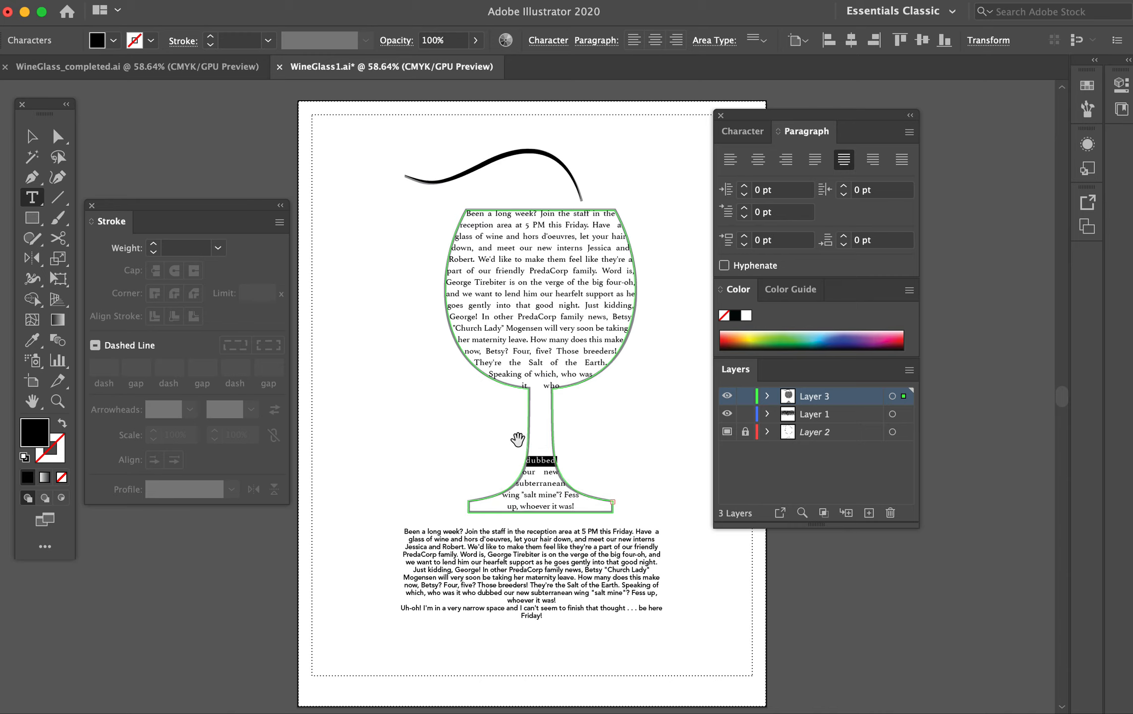
pyautogui.hotkey('alt', 'Up')
pyautogui.hotkey('alt', 'Up')
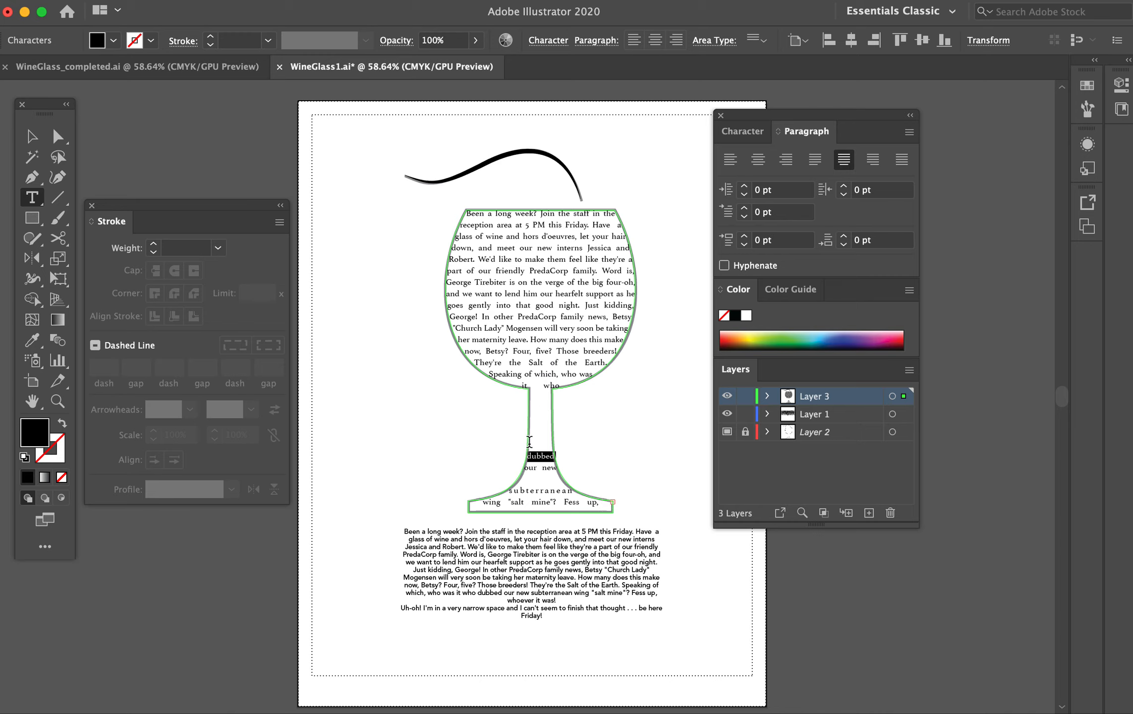
# - Try deleting a character near the word "dubbed" in the stem, and undo the deletion
pyautogui.click(530, 463)
pyautogui.press('BackSpace')
pyautogui.press('super+z')
# - Tighten the leading of the main paragraph inside the glass to 13 pt and show its character settings
pyautogui.press('super+a')
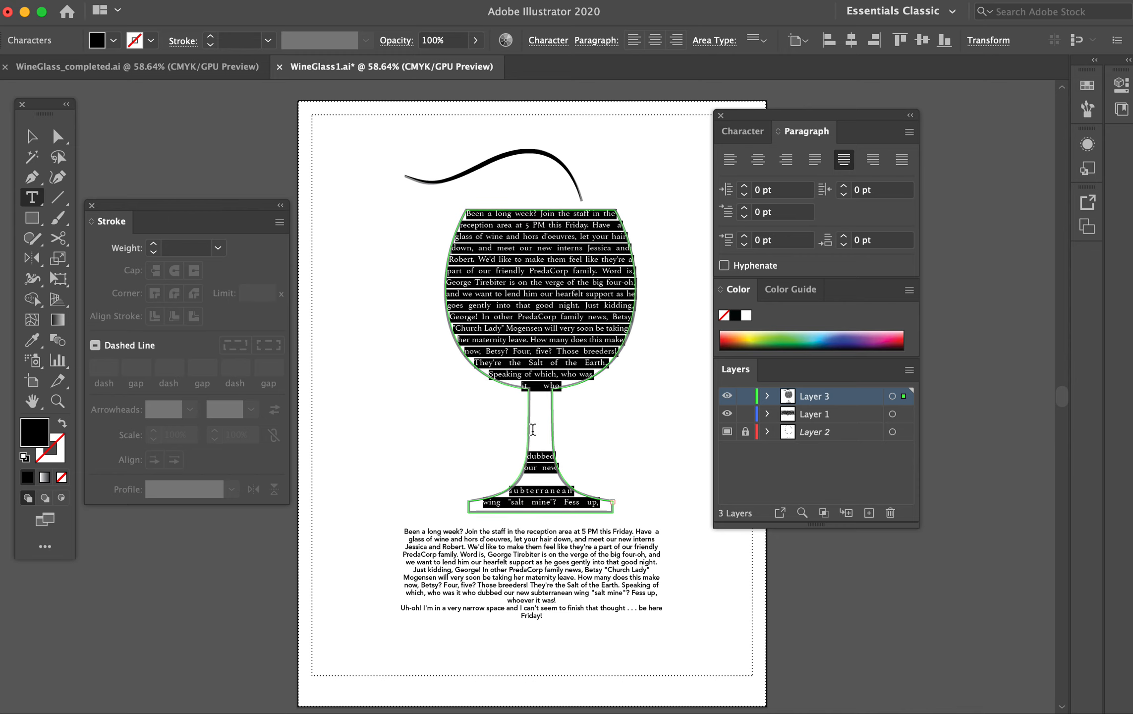
pyautogui.hotkey('alt', 'Up')
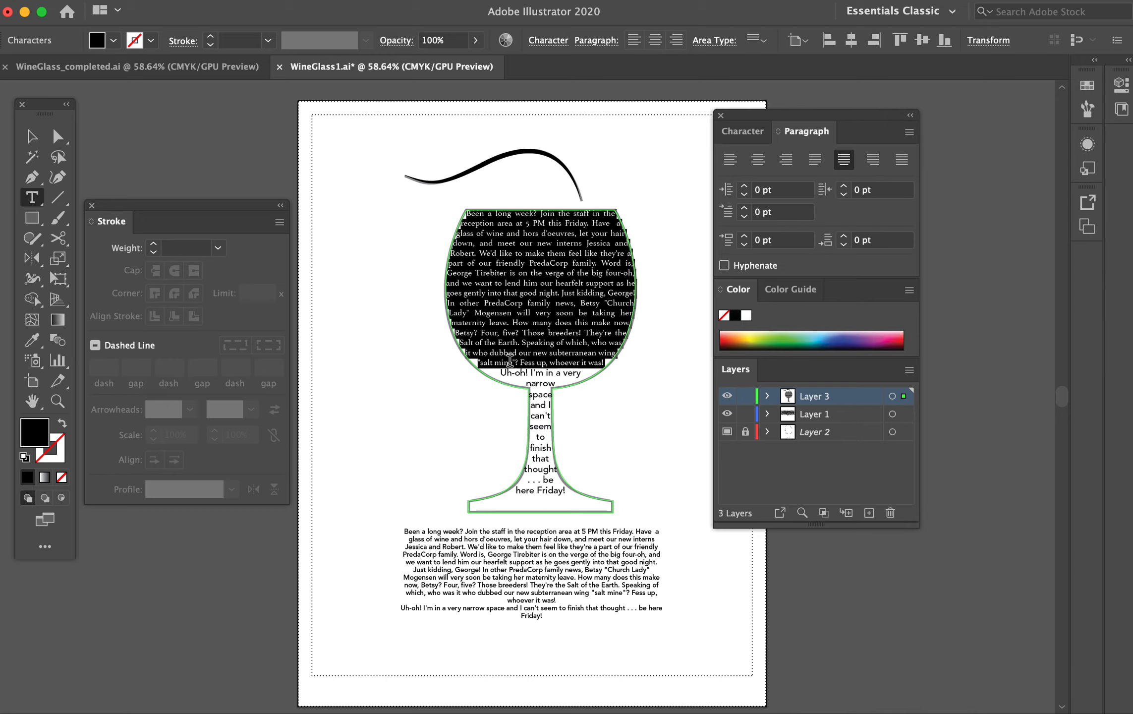
pyautogui.click(754, 132)
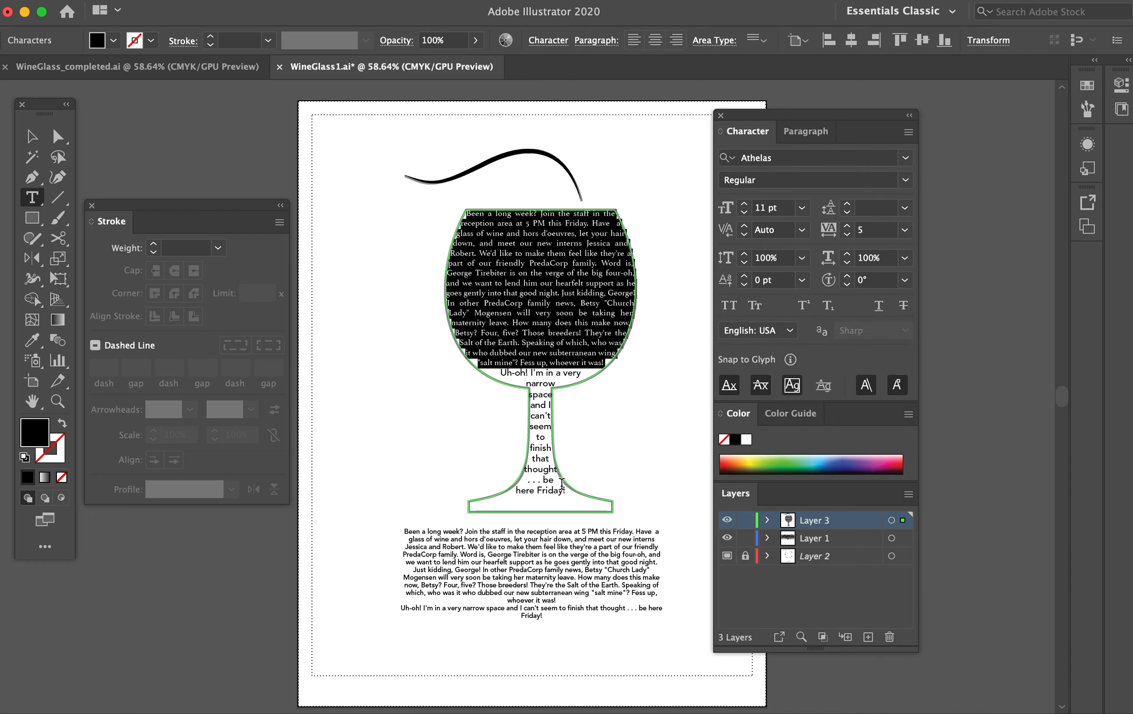
# - Set the closing "Uh-oh! I'm in a very narrow space" paragraph in the glass to Athelas Regular, 11 pt, with a tracking of 5
pyautogui.moveTo(565, 490); pyautogui.dragTo(501, 376)
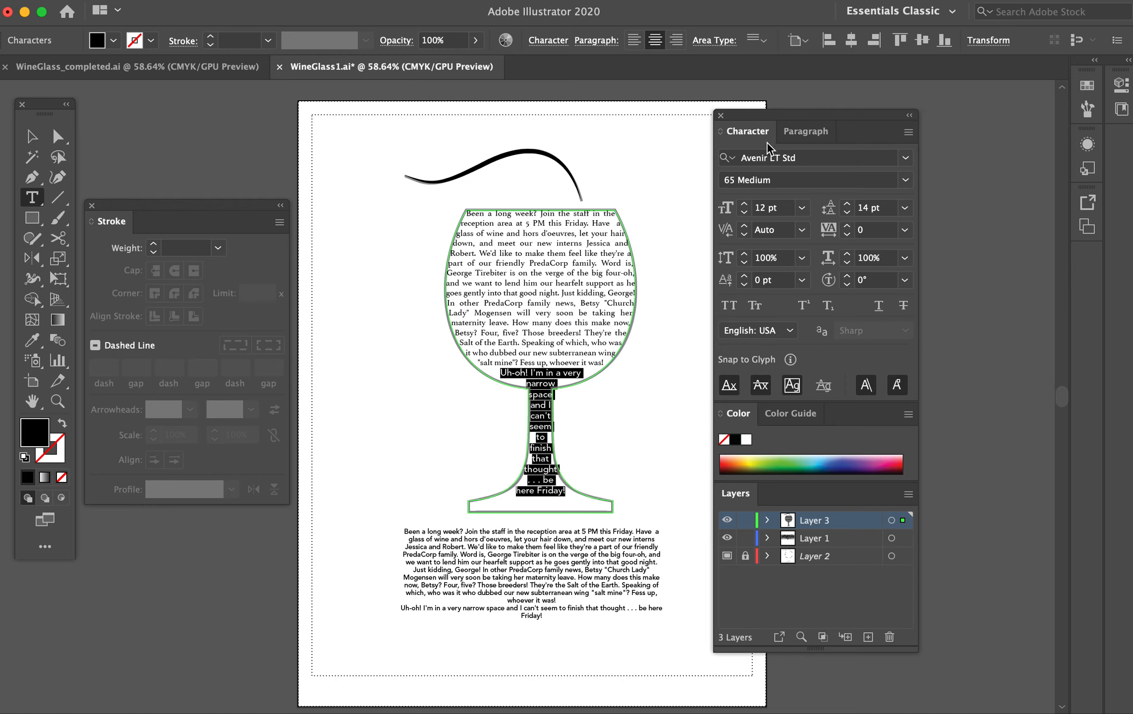
pyautogui.click(792, 156)
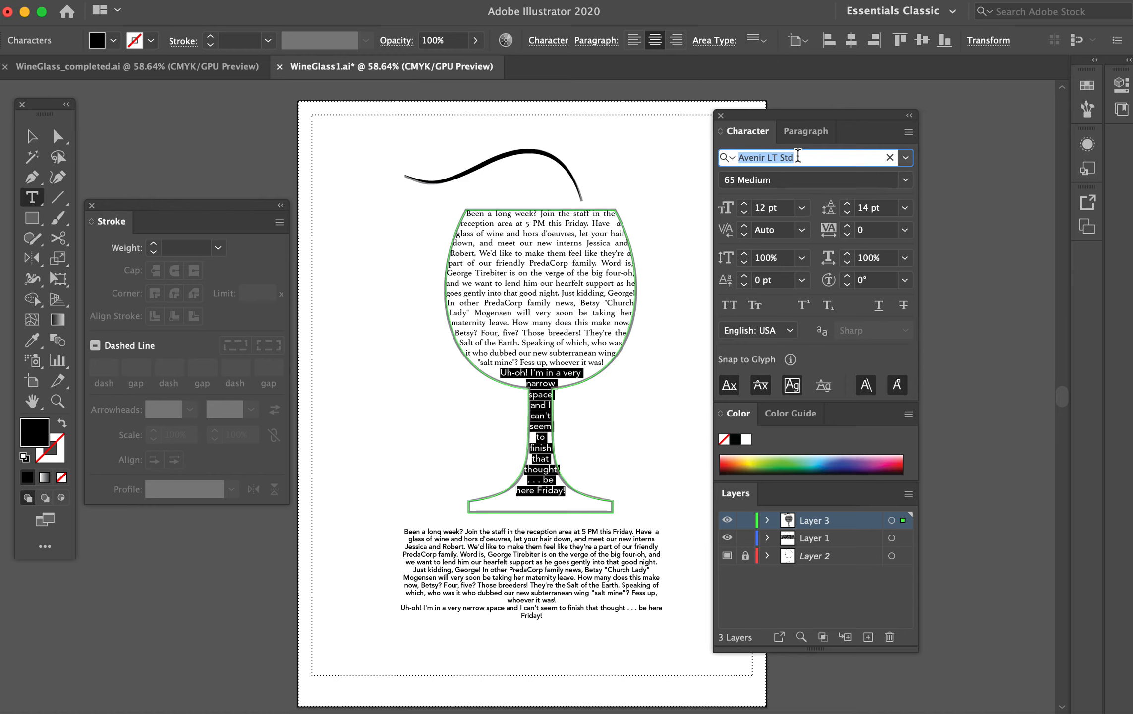
pyautogui.write('athelas')
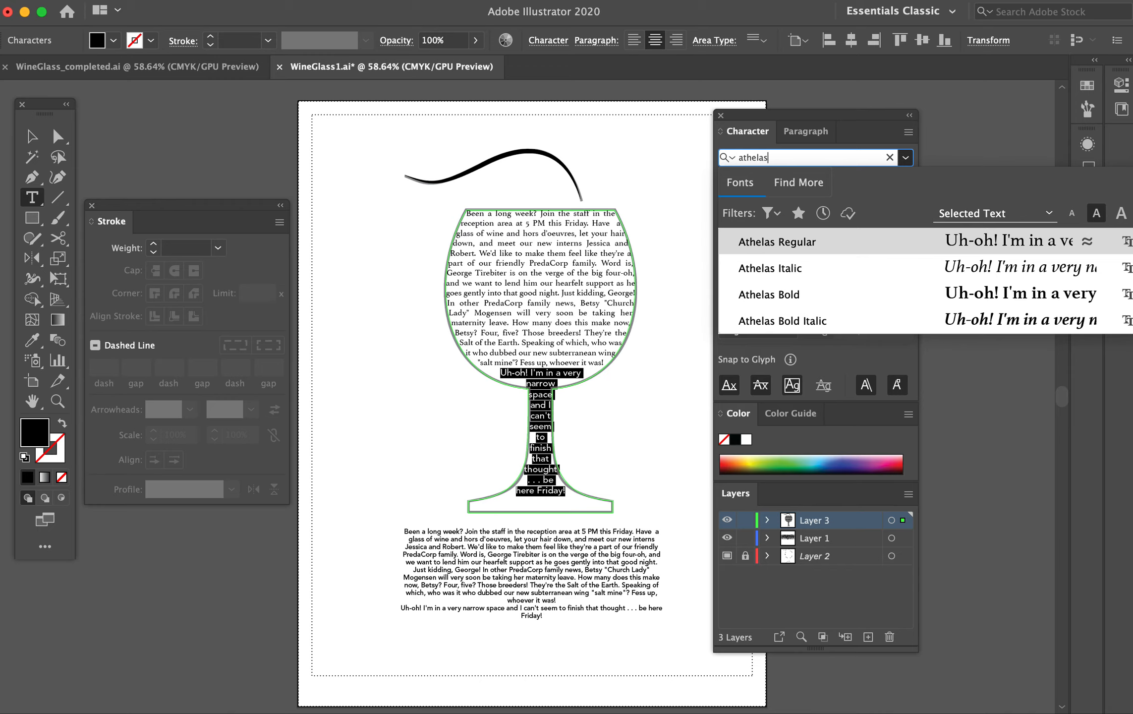
pyautogui.click(821, 245)
pyautogui.click(746, 212)
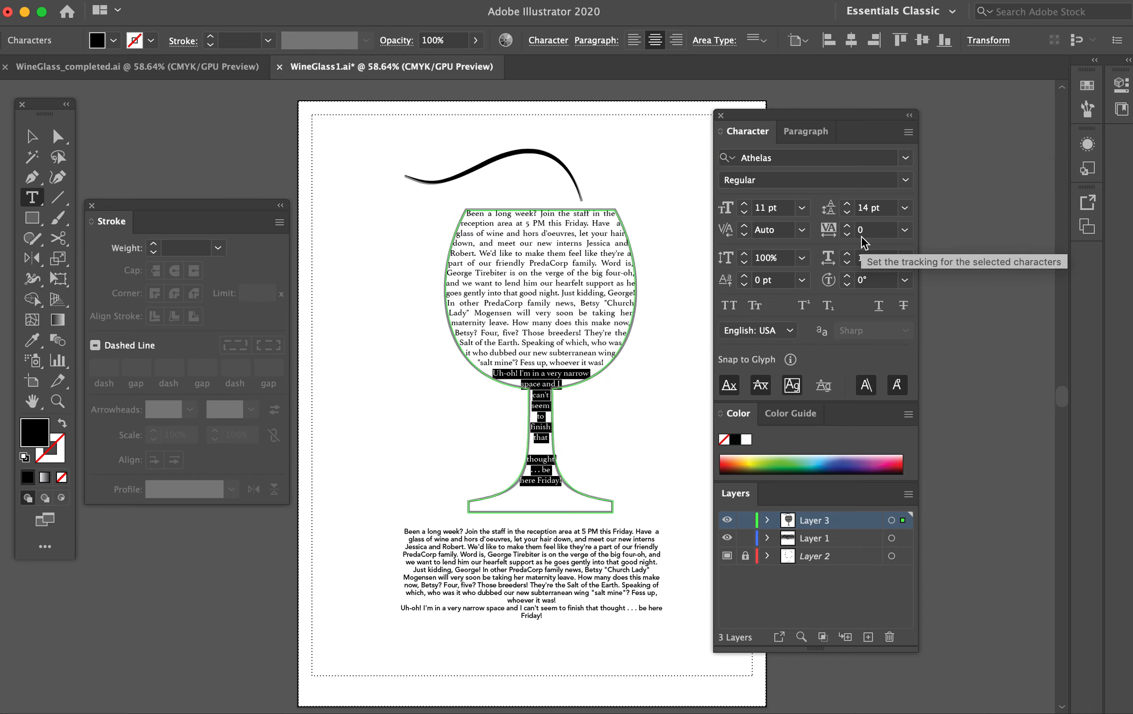
pyautogui.click(904, 232)
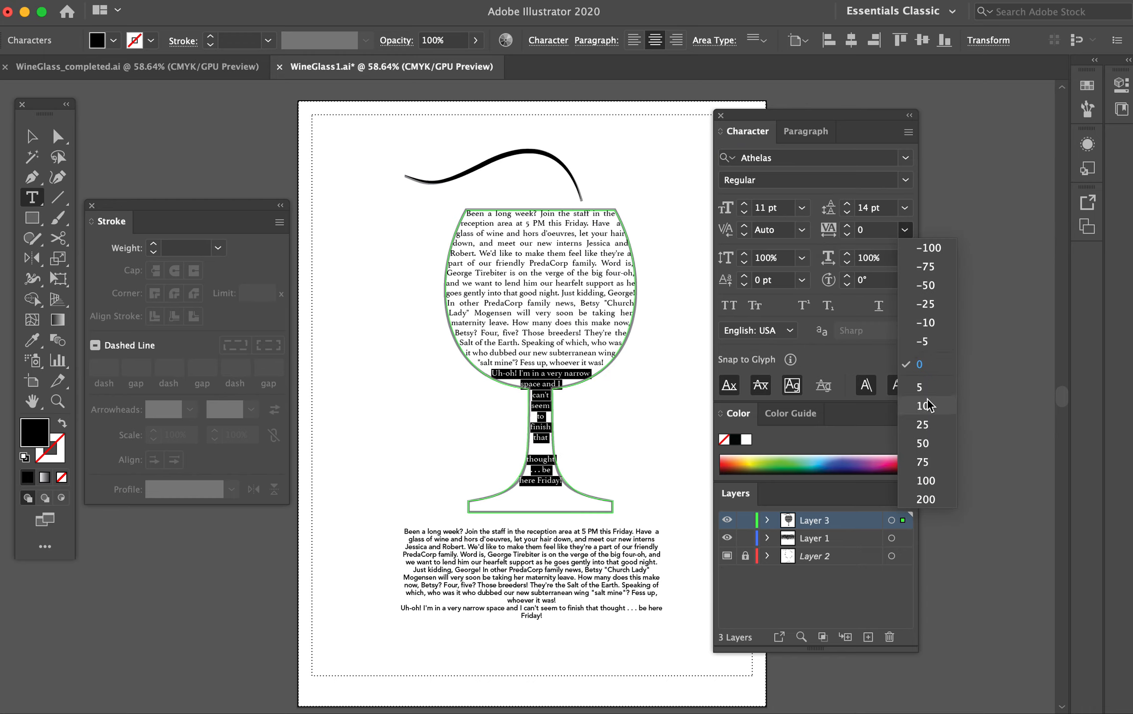
pyautogui.click(922, 386)
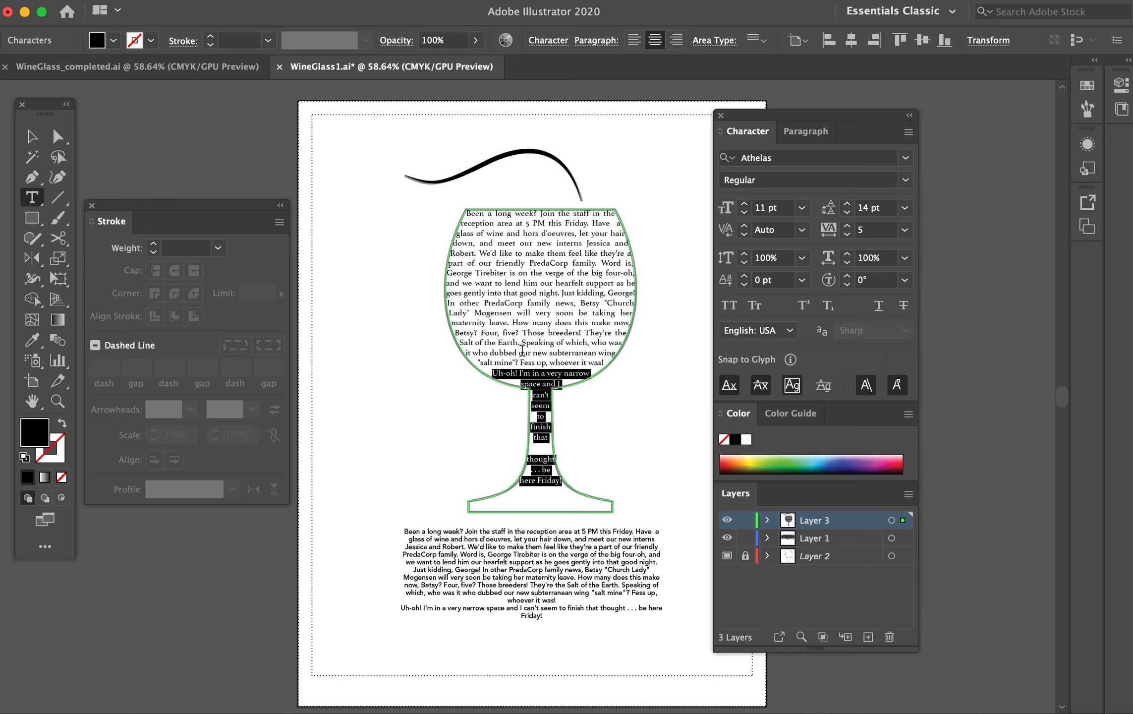
# - Try looser leading on all the text in the glass, and restore the tighter leading
pyautogui.press('super+a')
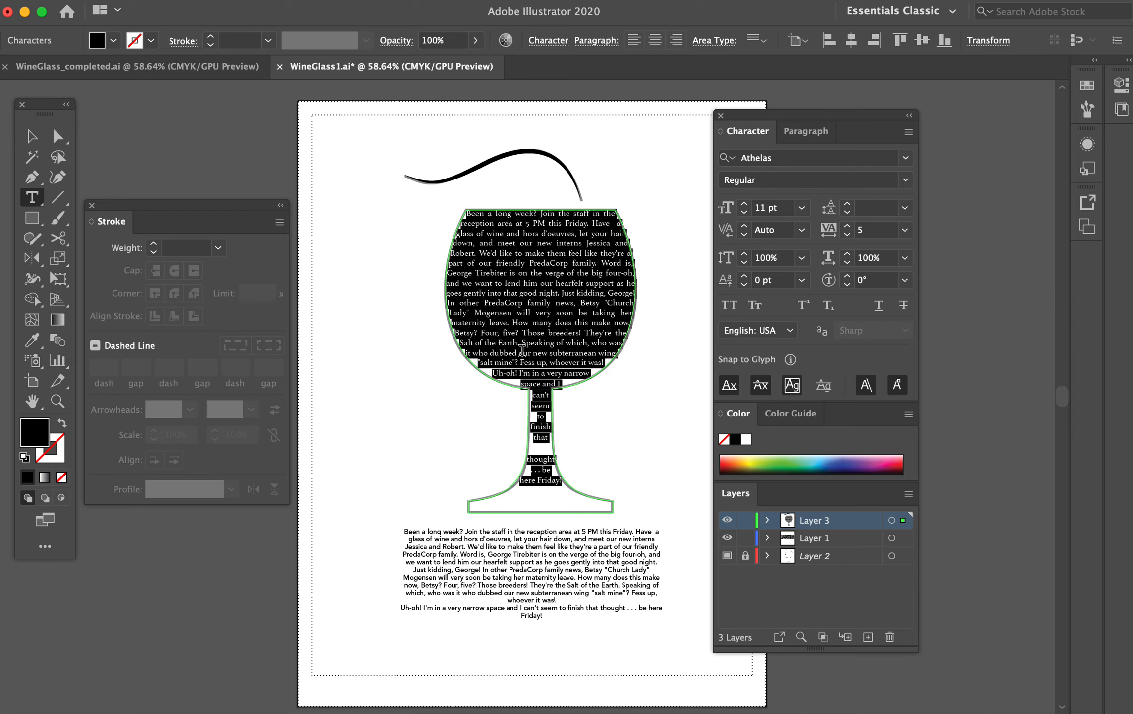
pyautogui.hotkey('alt', 'Down')
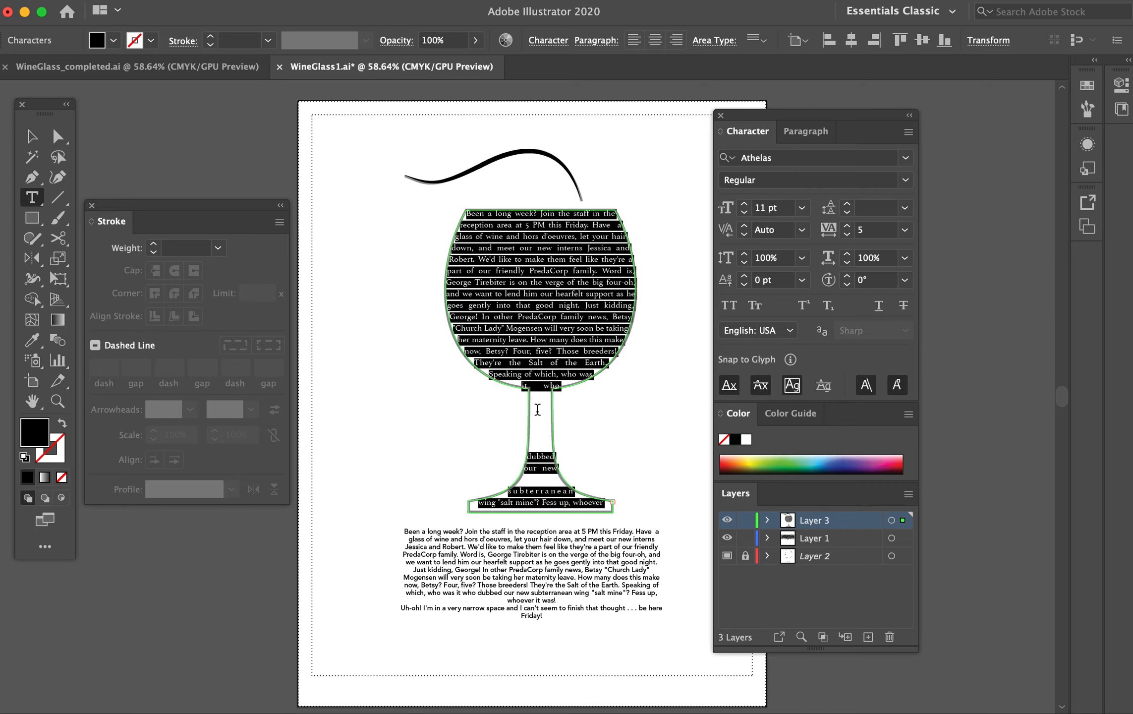
pyautogui.hotkey('alt', 'Up')
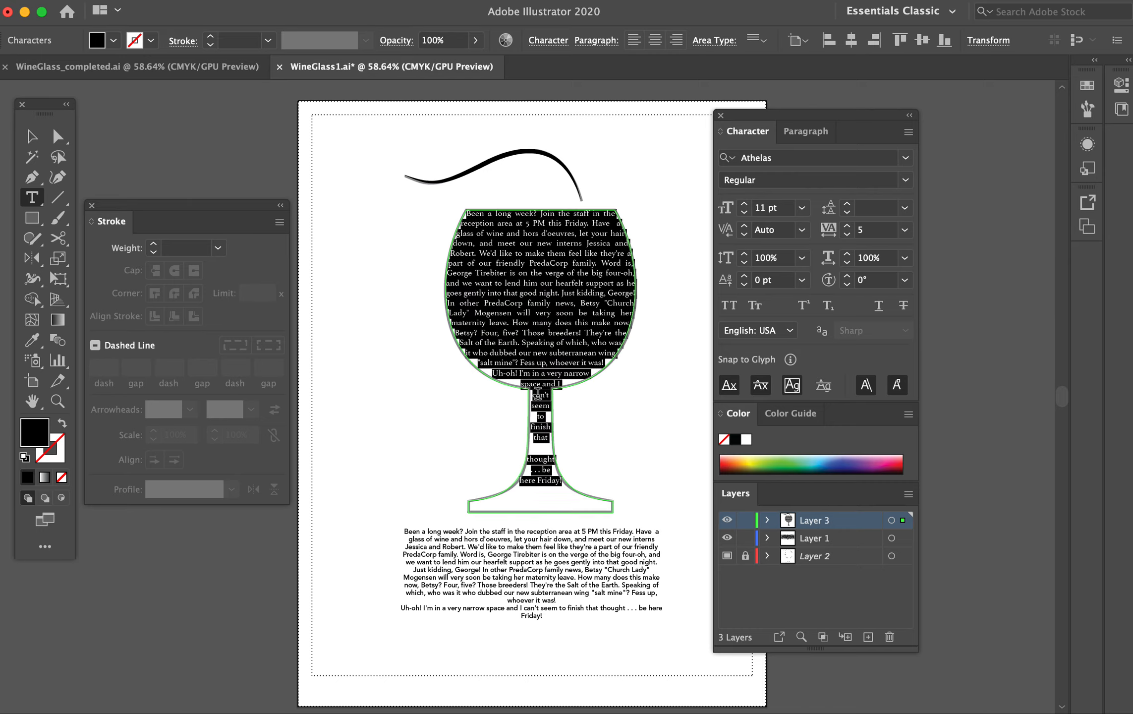
# - Try a 12 pt size on all the glass text, return it to 11 pt, and set its tracking to 0
pyautogui.click(745, 206)
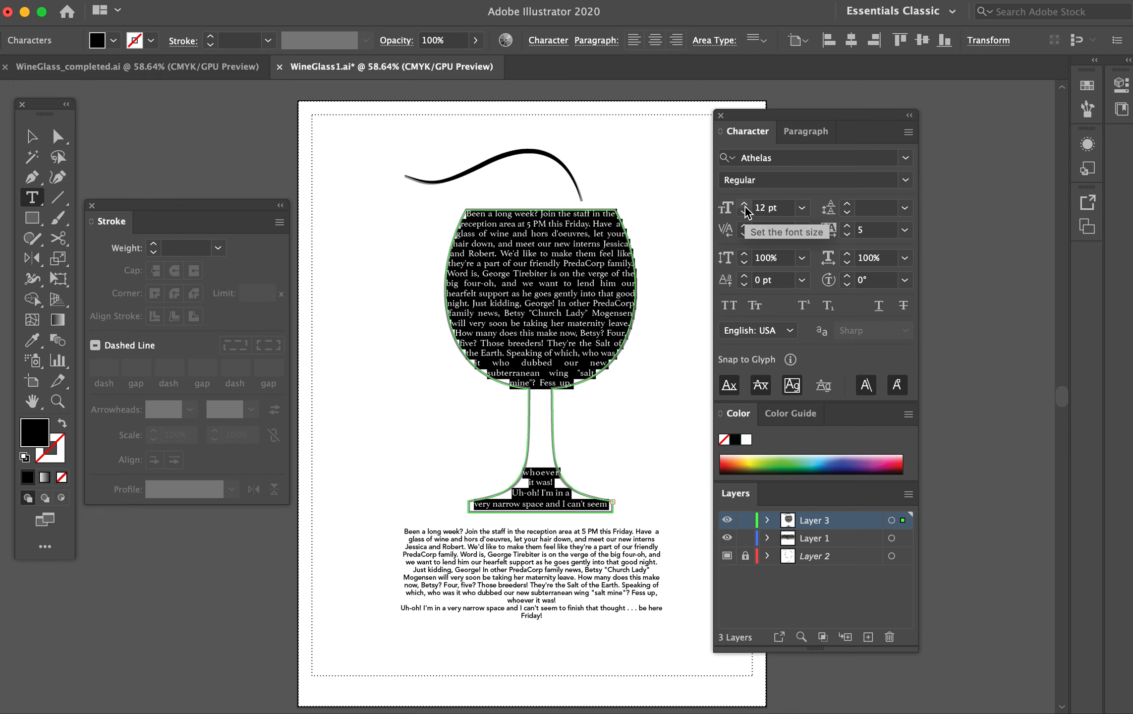
pyautogui.click(746, 211)
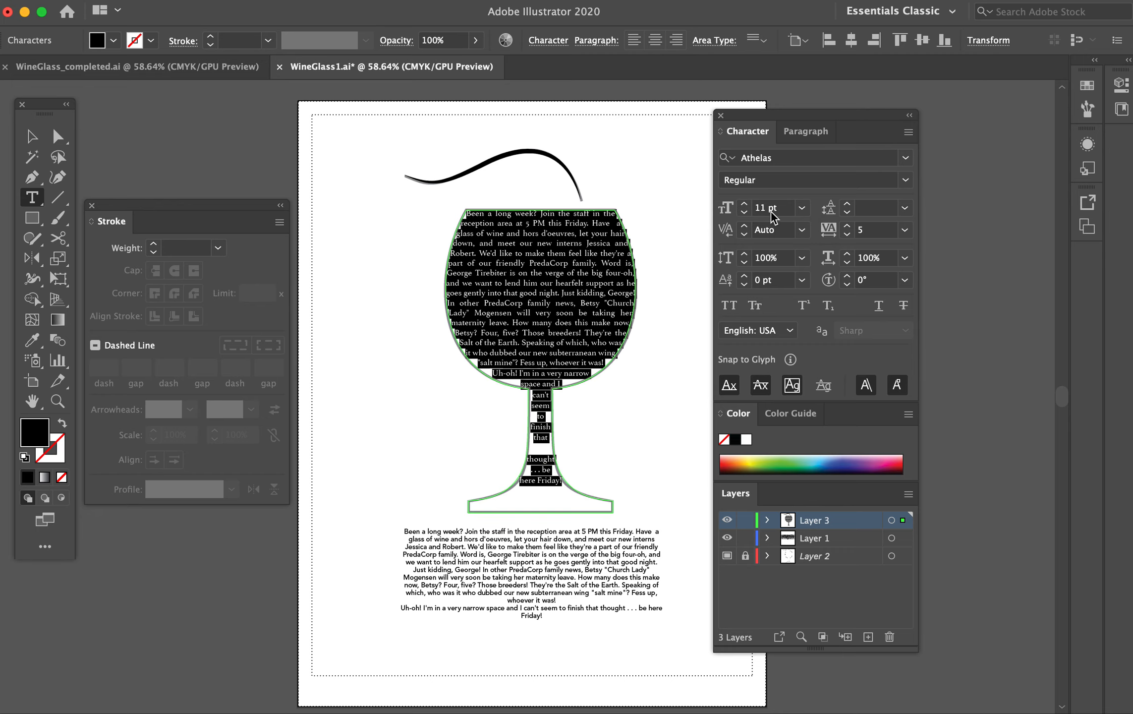
pyautogui.click(904, 230)
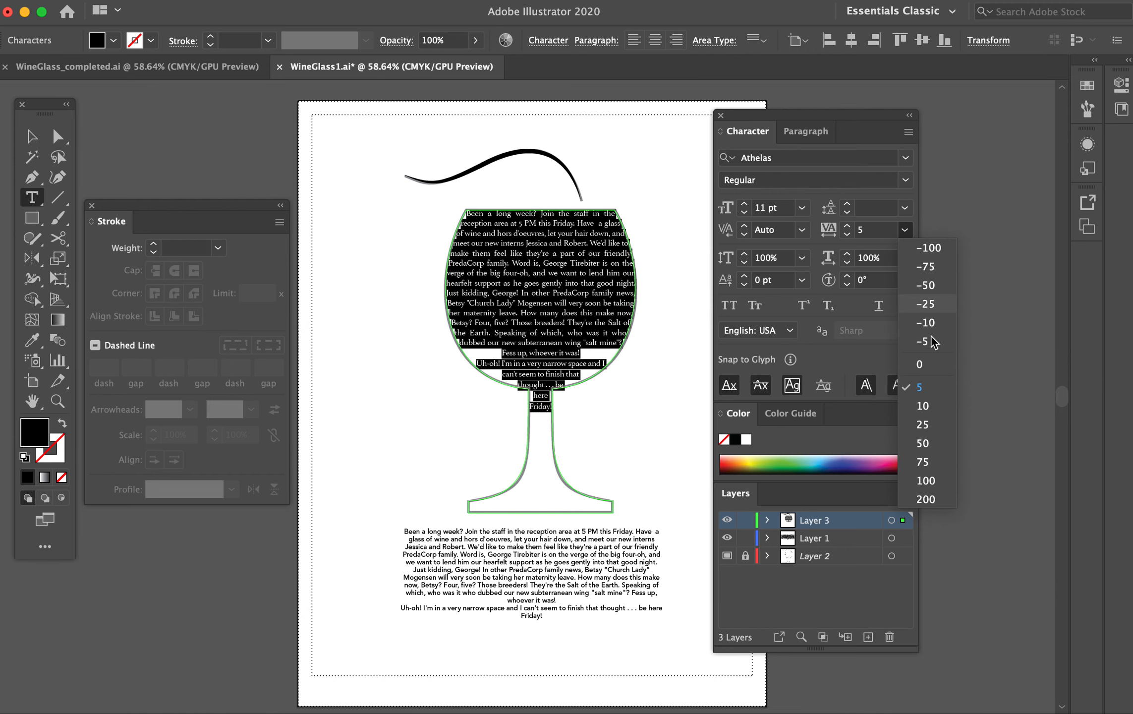
pyautogui.click(928, 364)
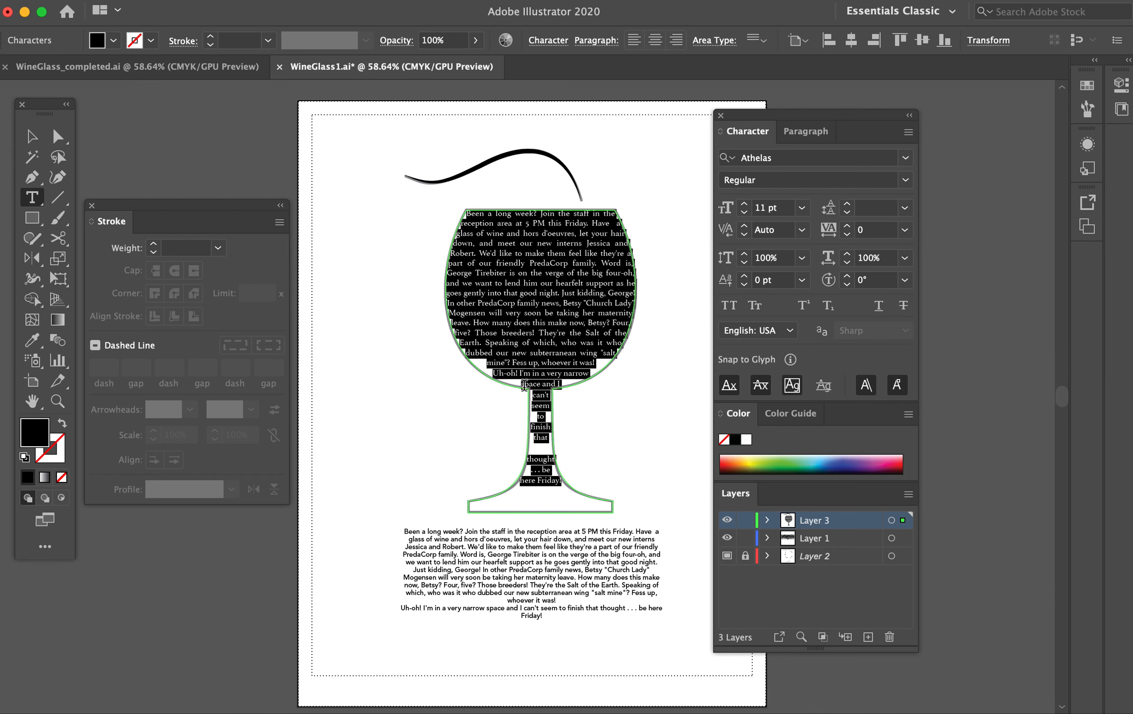
# - Try tighter and looser leading on the word "thought" in the stem, and return it to 14 pt
pyautogui.tripleClick(536, 454)
pyautogui.doubleClick(536, 454)
pyautogui.hotkey('alt', 'Up')
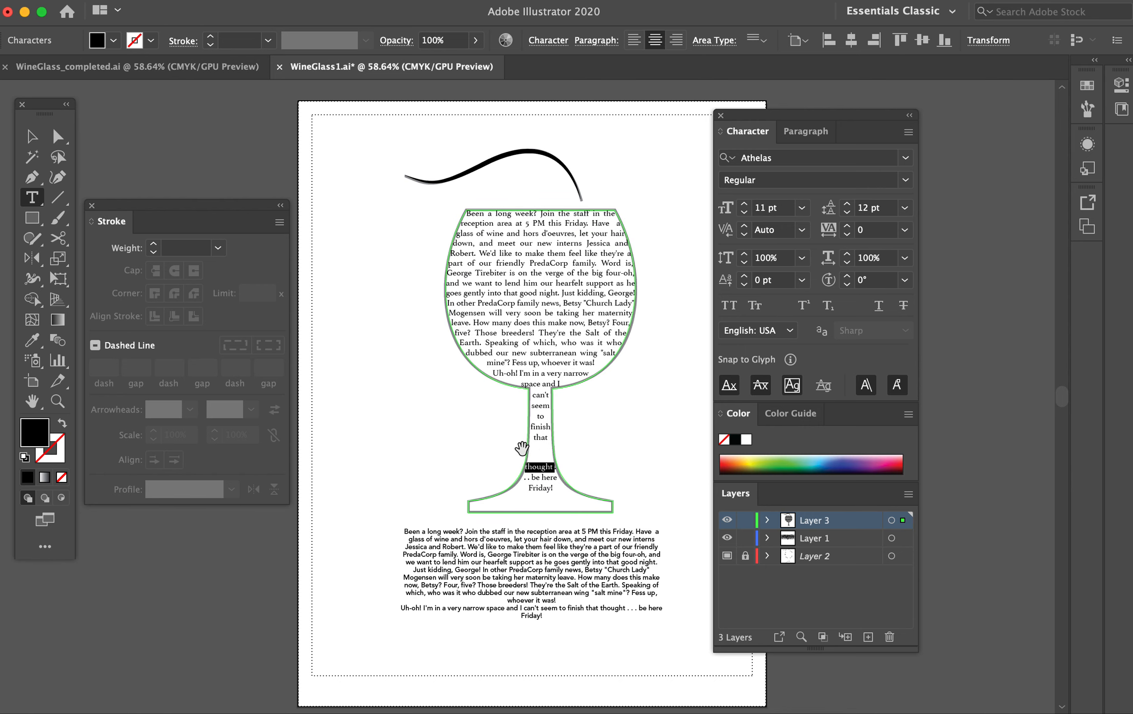
pyautogui.hotkey('alt', 'Down')
pyautogui.hotkey('alt', 'Down')
pyautogui.hotkey('alt', 'Down')
pyautogui.hotkey('alt', 'Down')
pyautogui.hotkey('alt', 'Up')
pyautogui.hotkey('alt', 'Up')
pyautogui.hotkey('alt', 'Up')
pyautogui.hotkey('alt', 'Up')
pyautogui.hotkey('alt', 'Down')
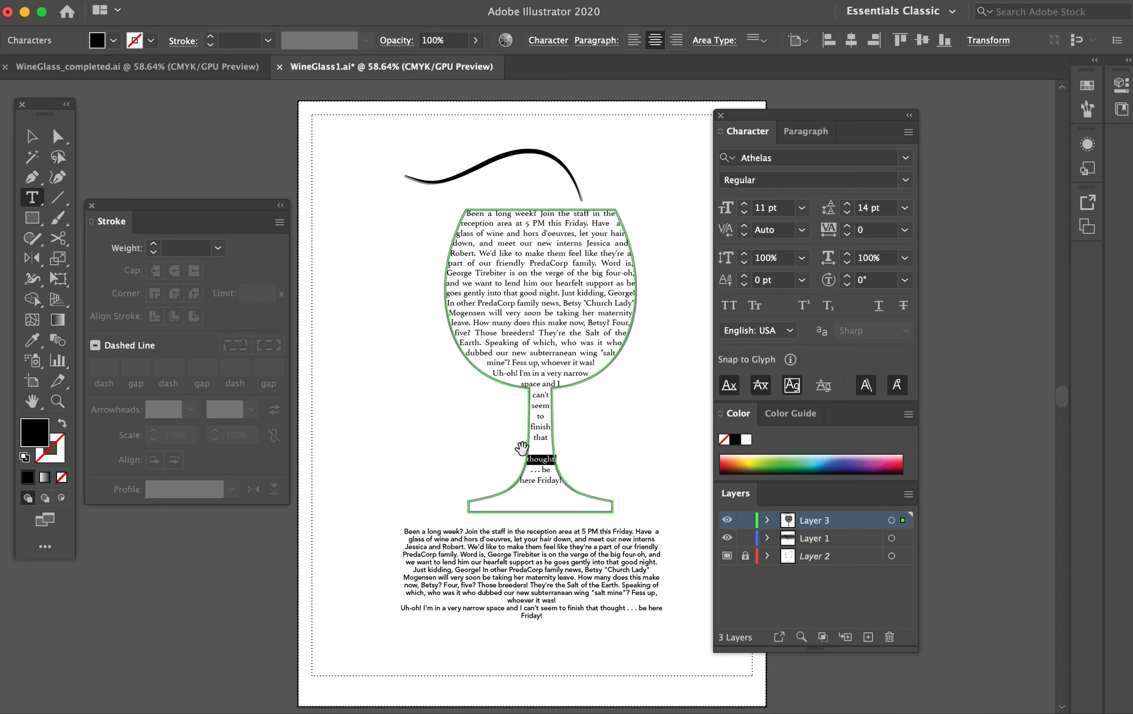
# - Set the leading of all the text in the glass to 18 pt
pyautogui.click(474, 249)
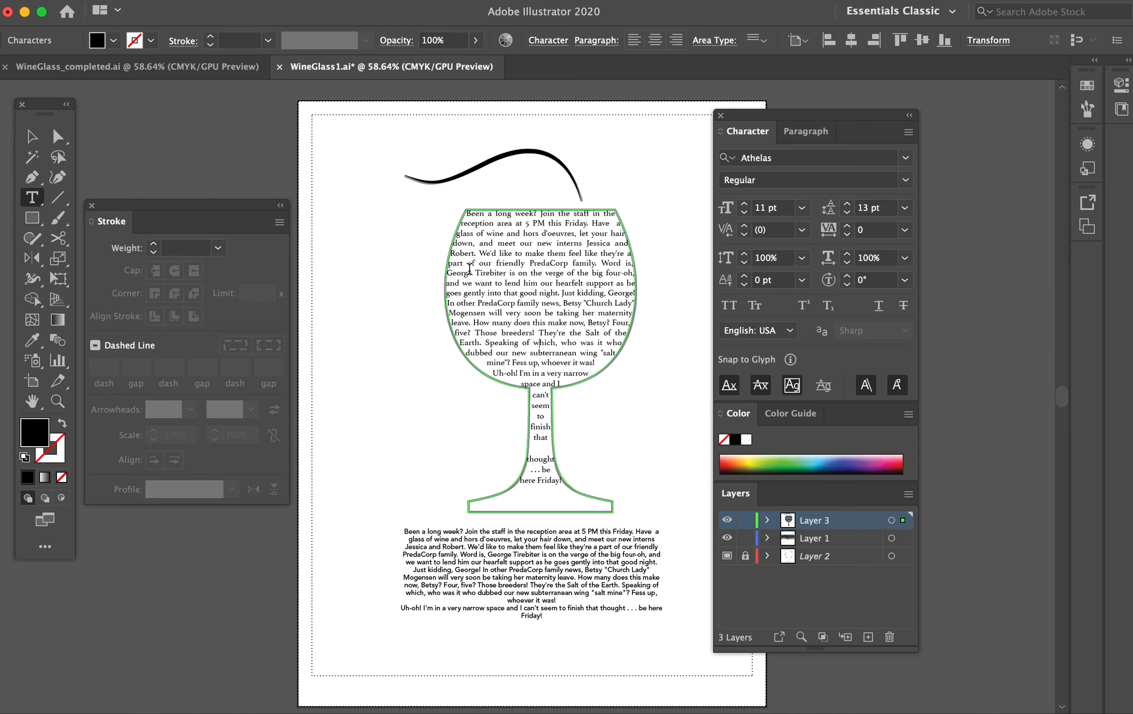
pyautogui.moveTo(464, 214); pyautogui.dragTo(574, 480)
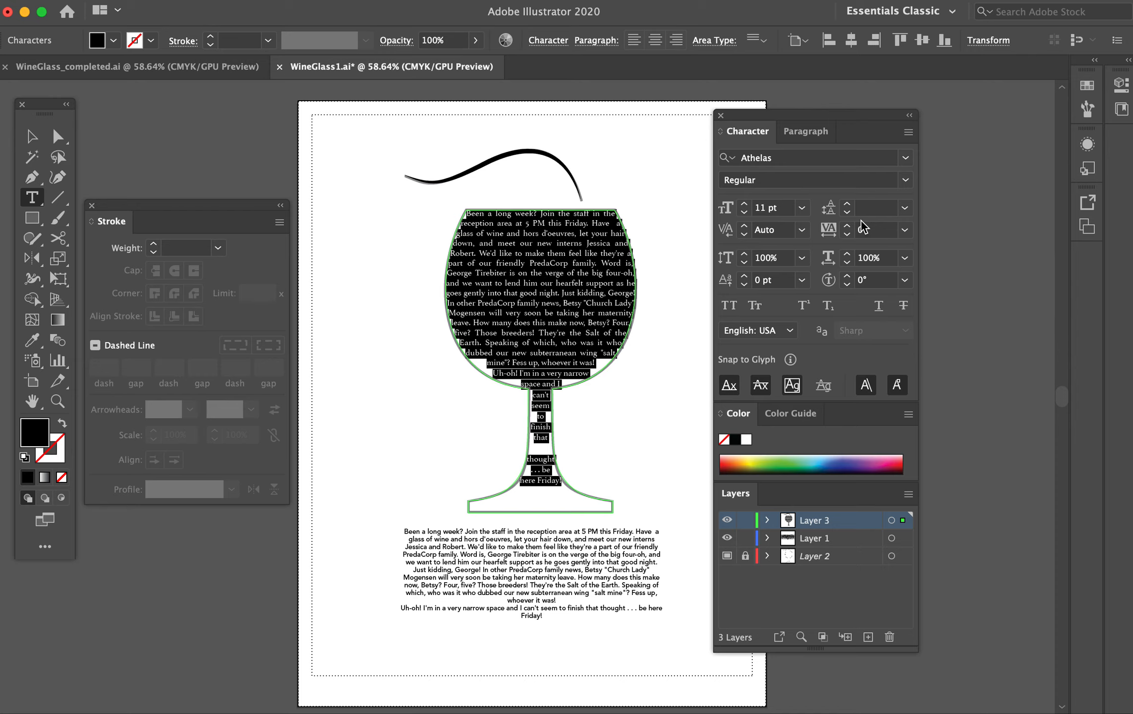
pyautogui.click(904, 208)
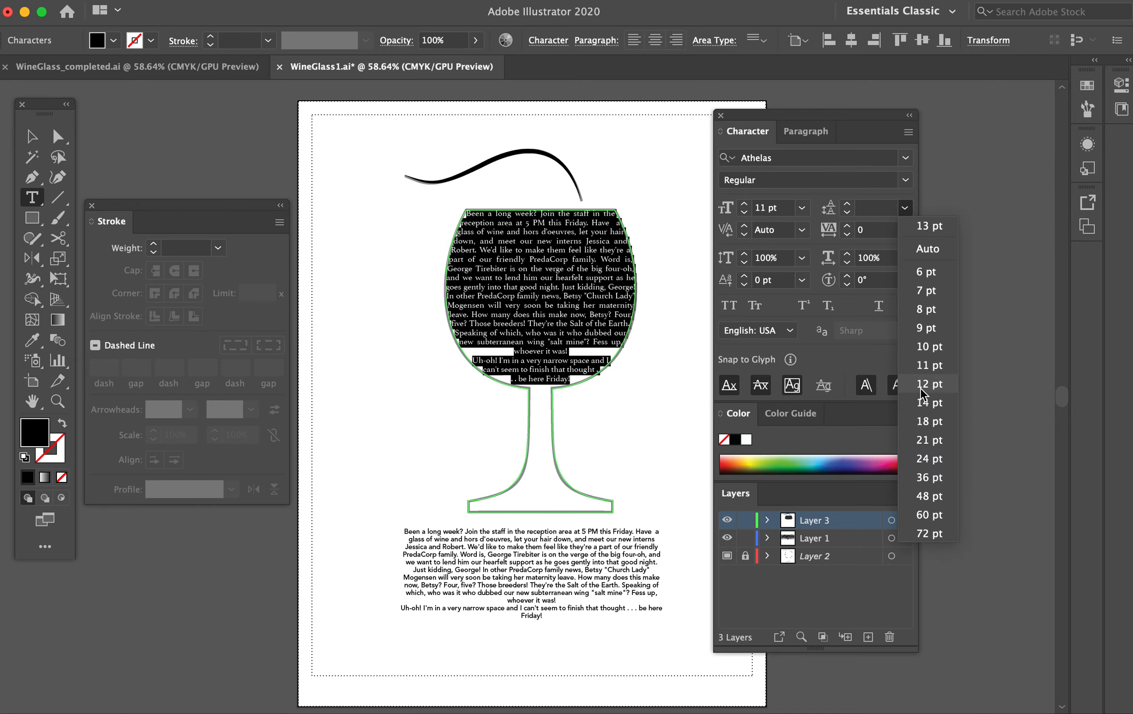
pyautogui.click(923, 422)
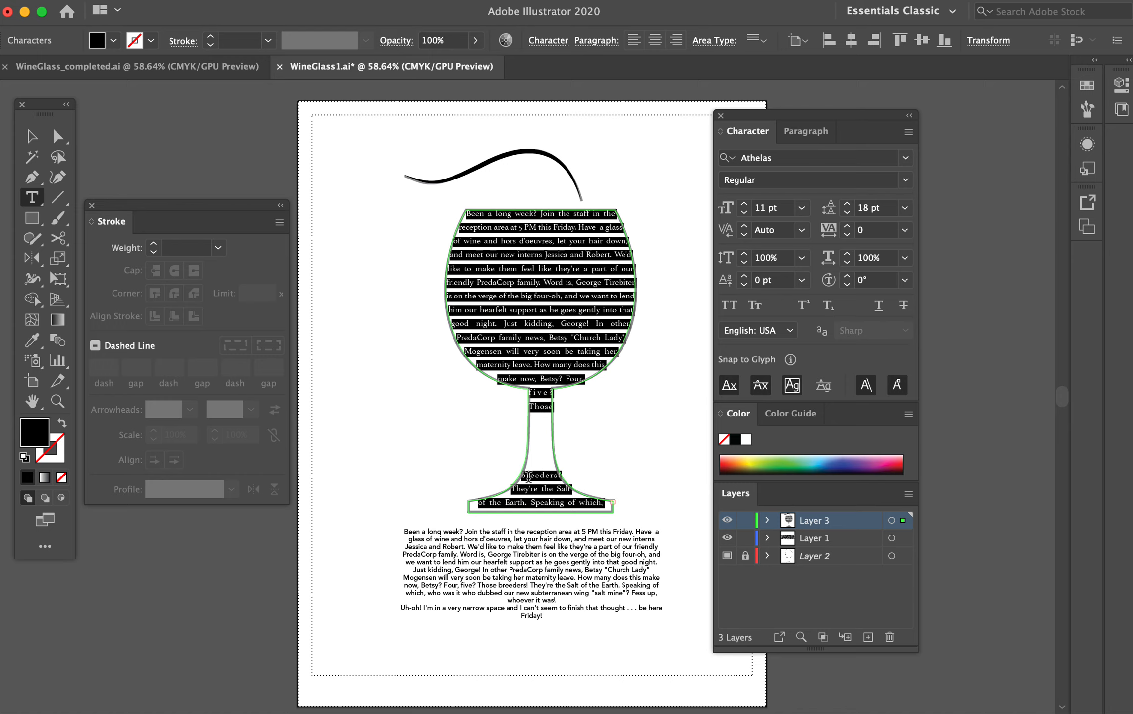
# - Shorten "breeders!" above the glass base to "bree", removing the space before it and inserting a line break after "Those"
pyautogui.click(551, 476)
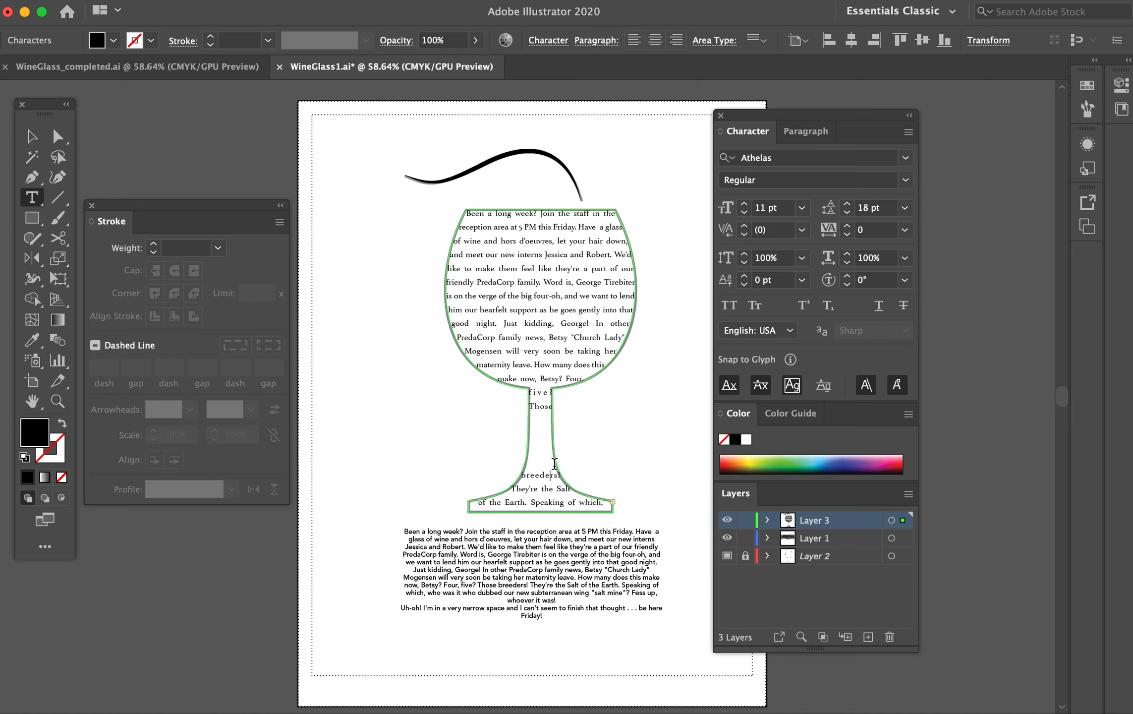
pyautogui.moveTo(552, 473); pyautogui.dragTo(561, 473)
pyautogui.press('BackSpace')
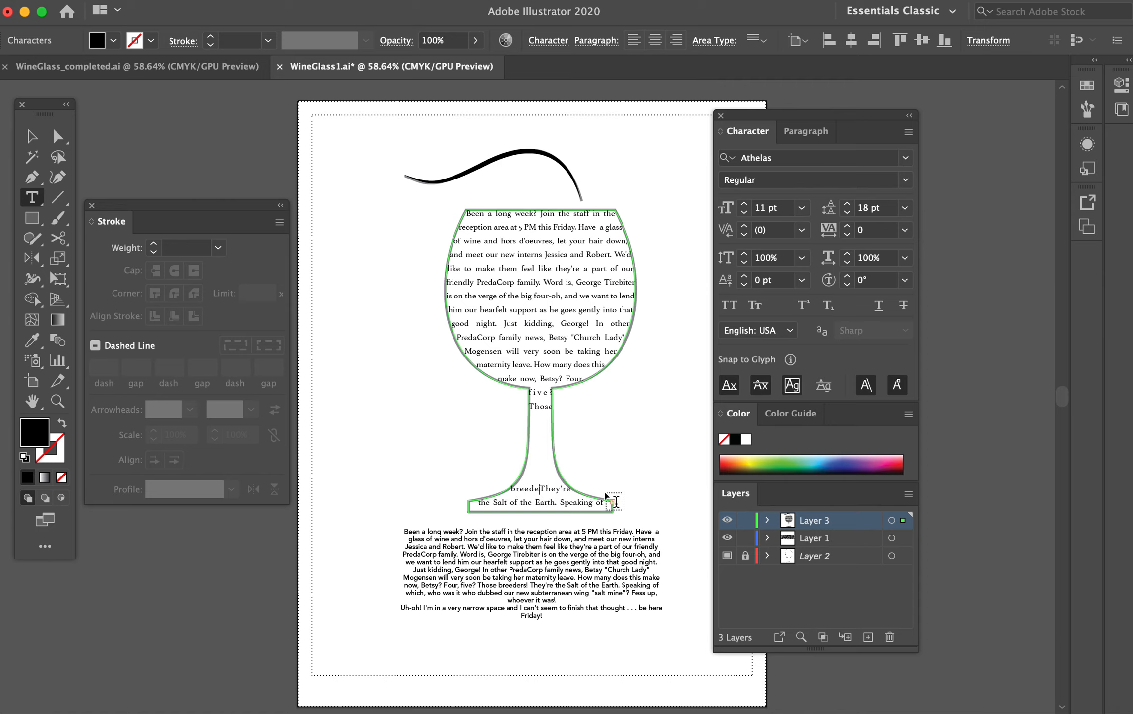
pyautogui.press('BackSpace')
pyautogui.press('BackSpace')
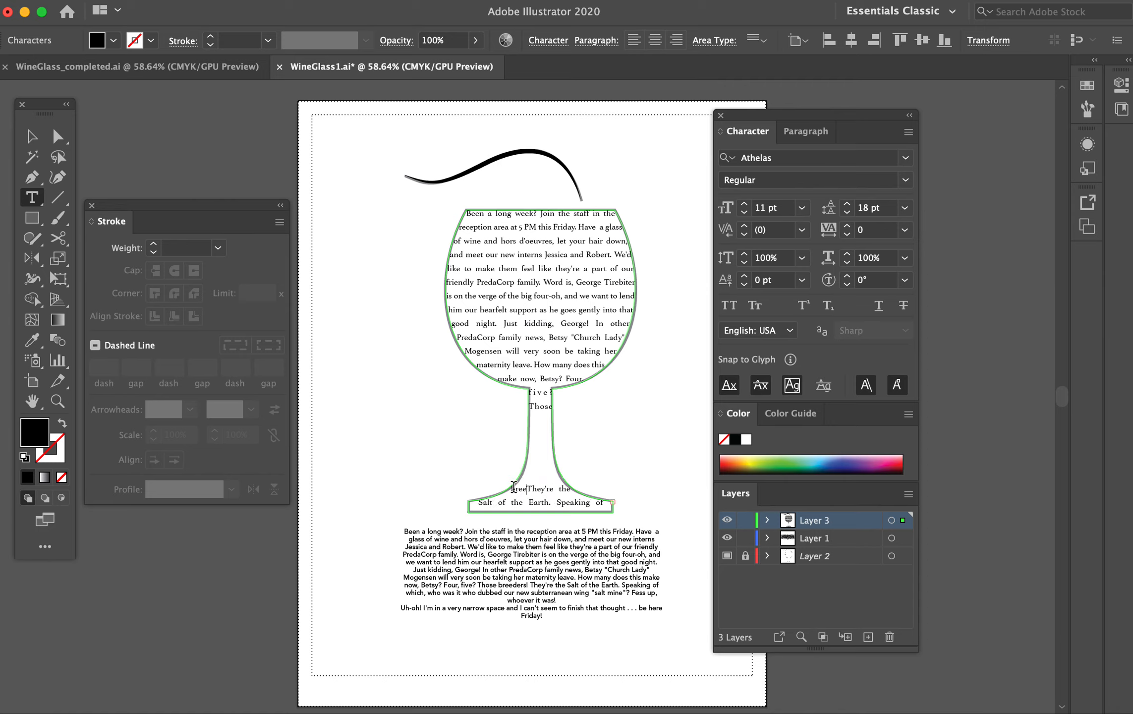
pyautogui.click(512, 488)
pyautogui.press('BackSpace')
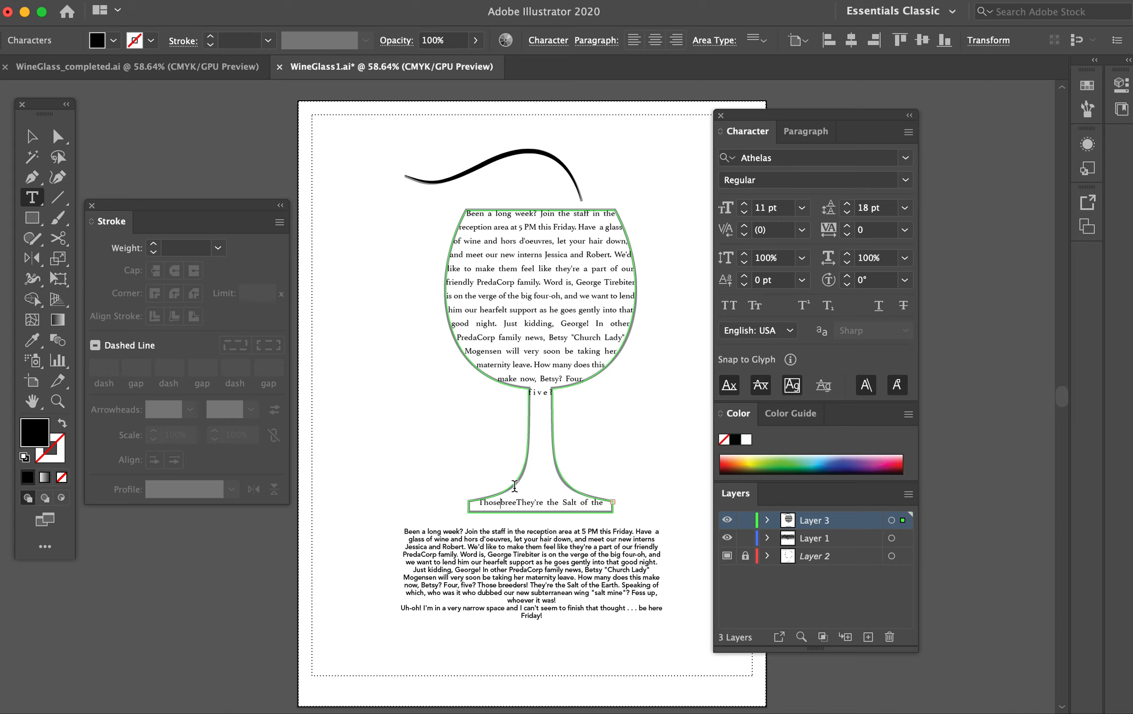
pyautogui.press('Return')
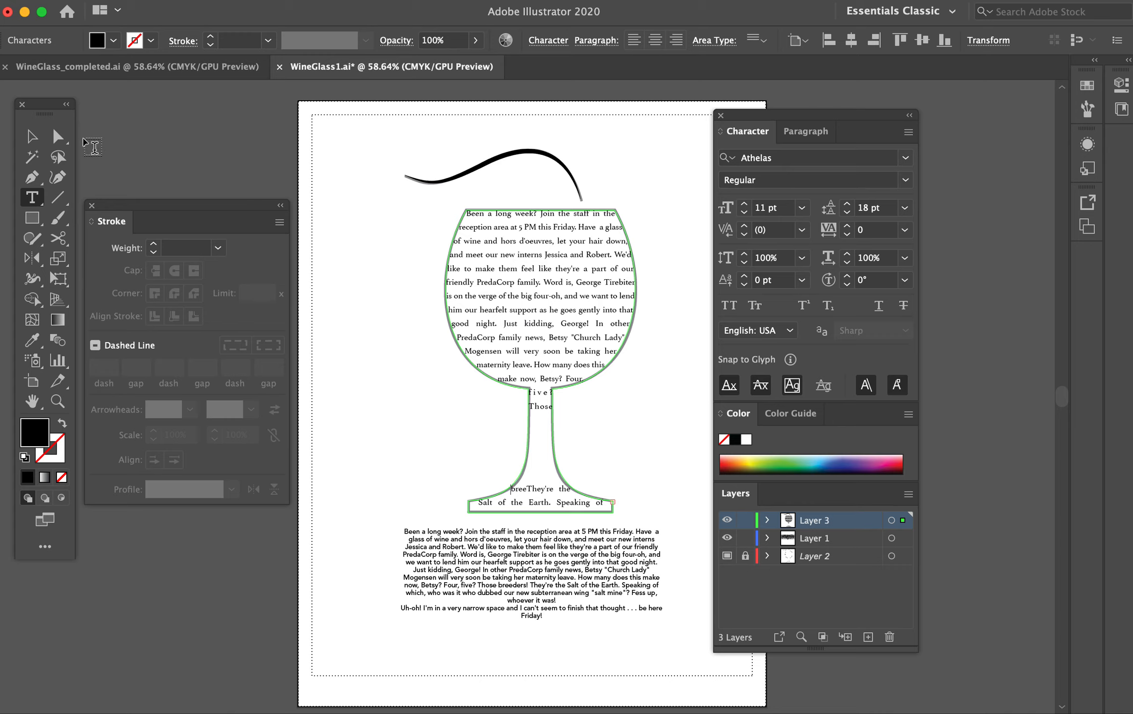
# - Delete the leftover "breeThey're" and the break before it so the text runs from "Those" into "the Salt" down the stem
pyautogui.click(58, 137)
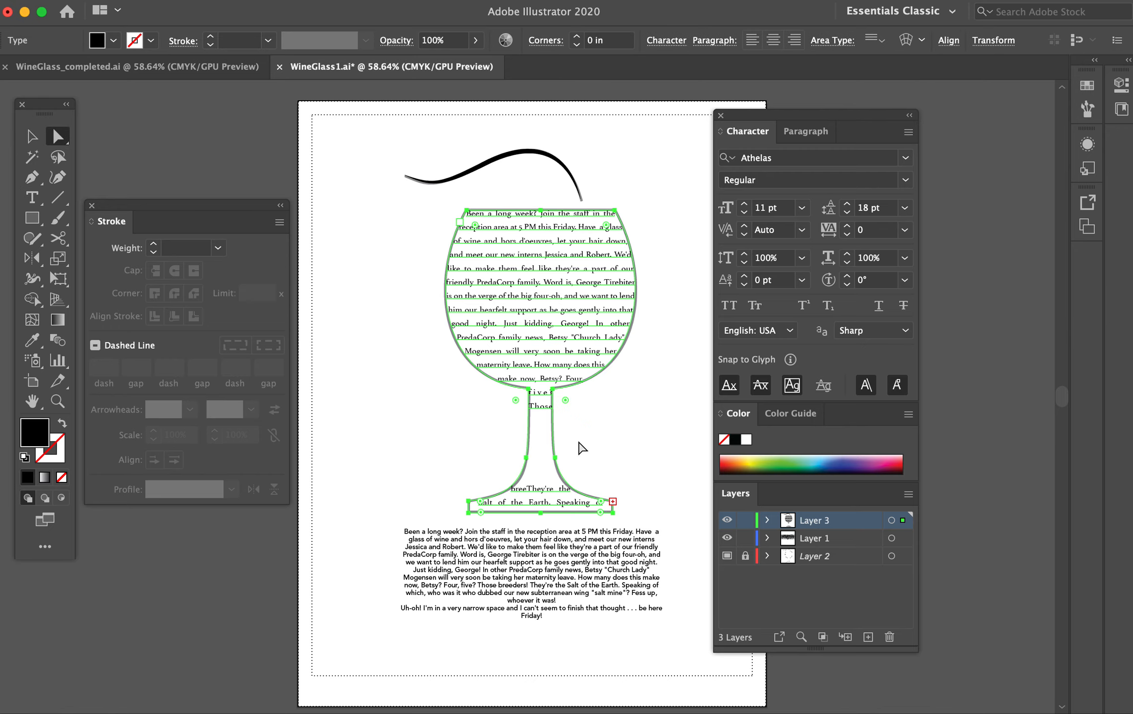
pyautogui.click(578, 461)
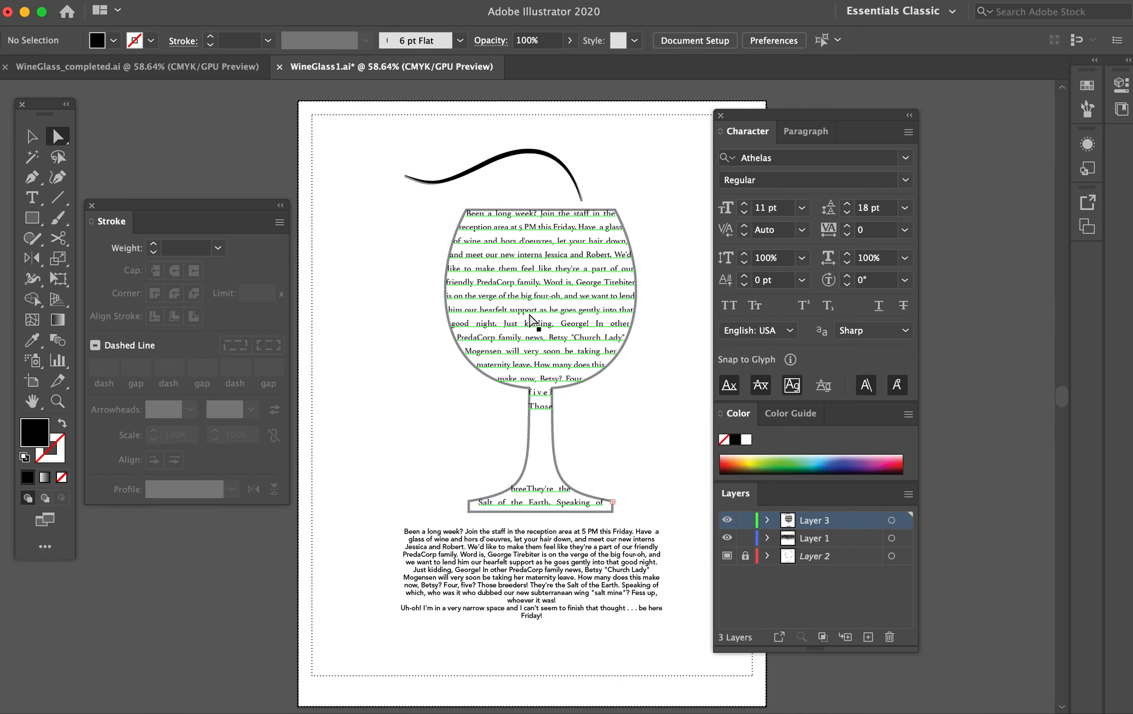
pyautogui.click(545, 365)
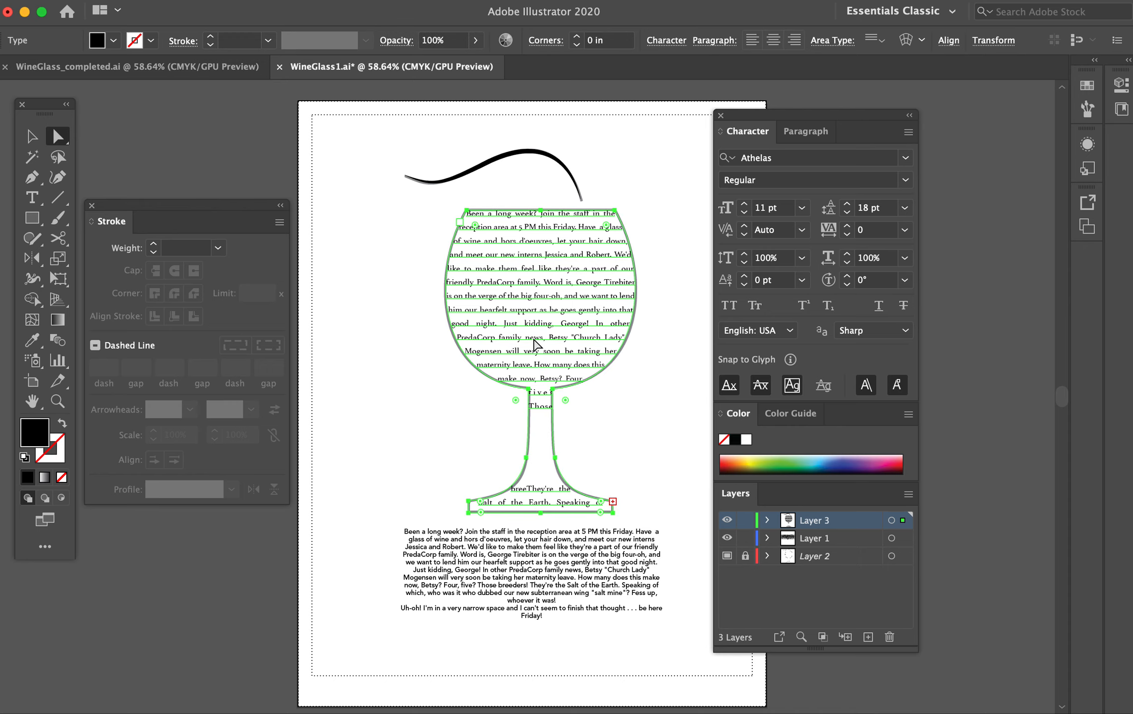
pyautogui.doubleClick(533, 339)
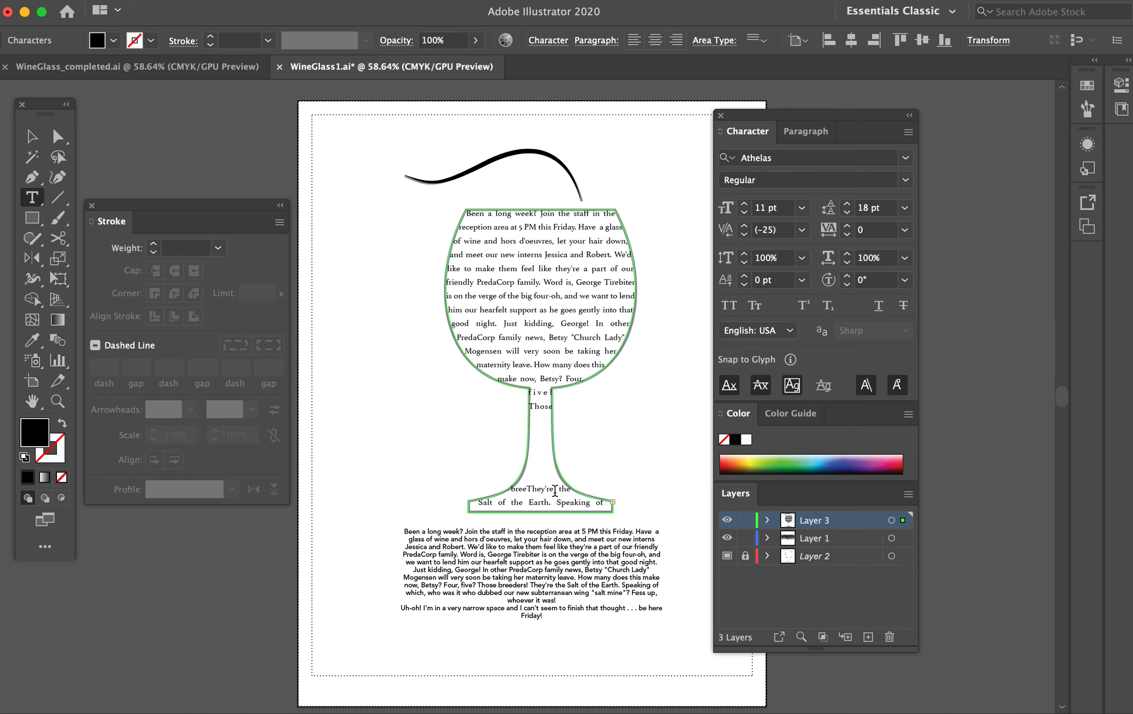
pyautogui.press('BackSpace')
pyautogui.press('BackSpace')
pyautogui.press('BackSpace')
pyautogui.press('BackSpace')
pyautogui.press('BackSpace')
pyautogui.press('BackSpace')
pyautogui.press('BackSpace')
pyautogui.press('BackSpace')
pyautogui.press('BackSpace')
pyautogui.press('BackSpace')
pyautogui.press('BackSpace')
pyautogui.press('BackSpace')
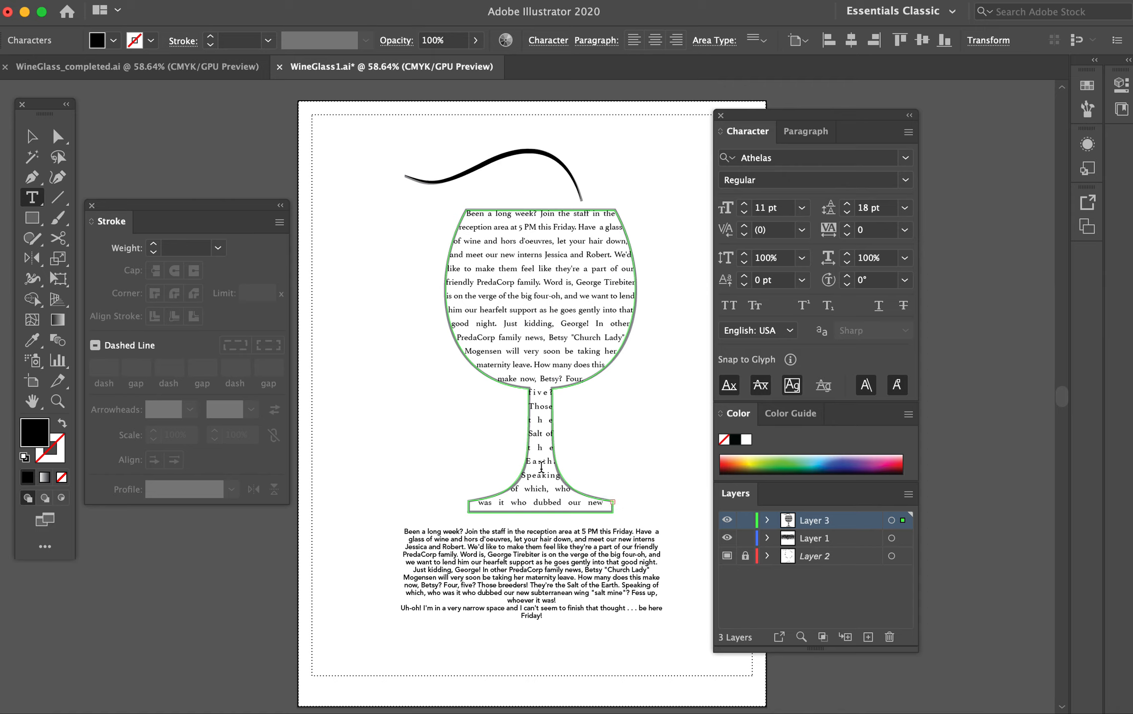
# - Try tighter leading on all the text in the glass, and return it to 18 pt
pyautogui.moveTo(501, 381); pyautogui.dragTo(571, 484)
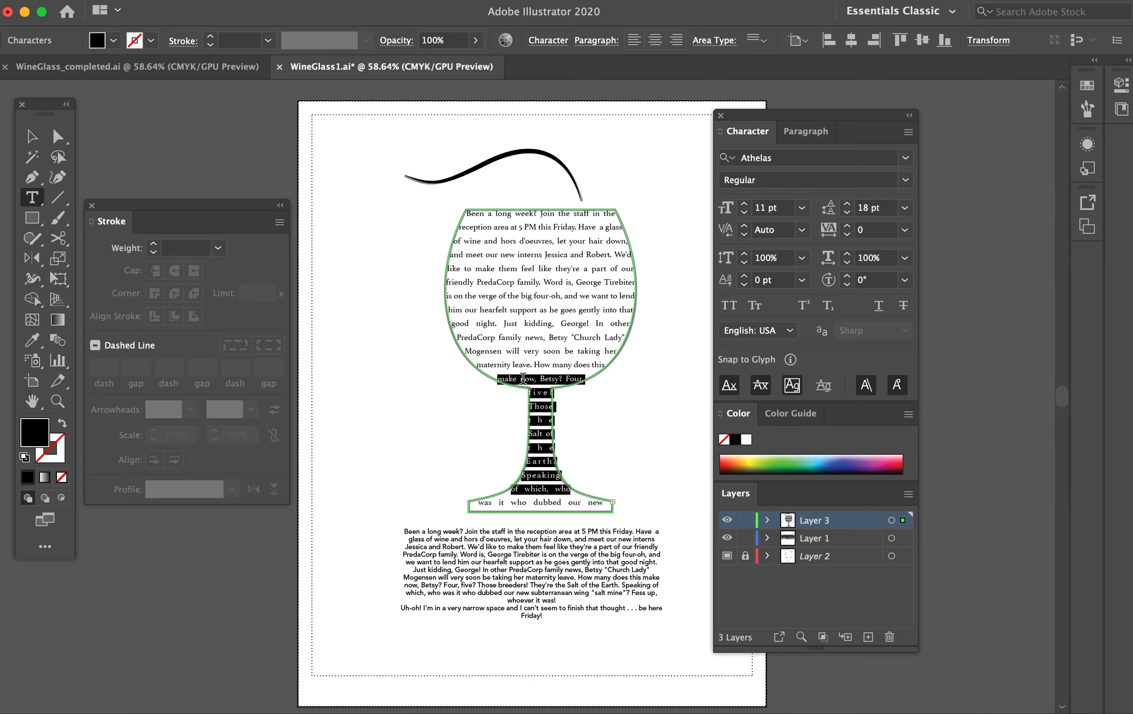
pyautogui.press('super+a')
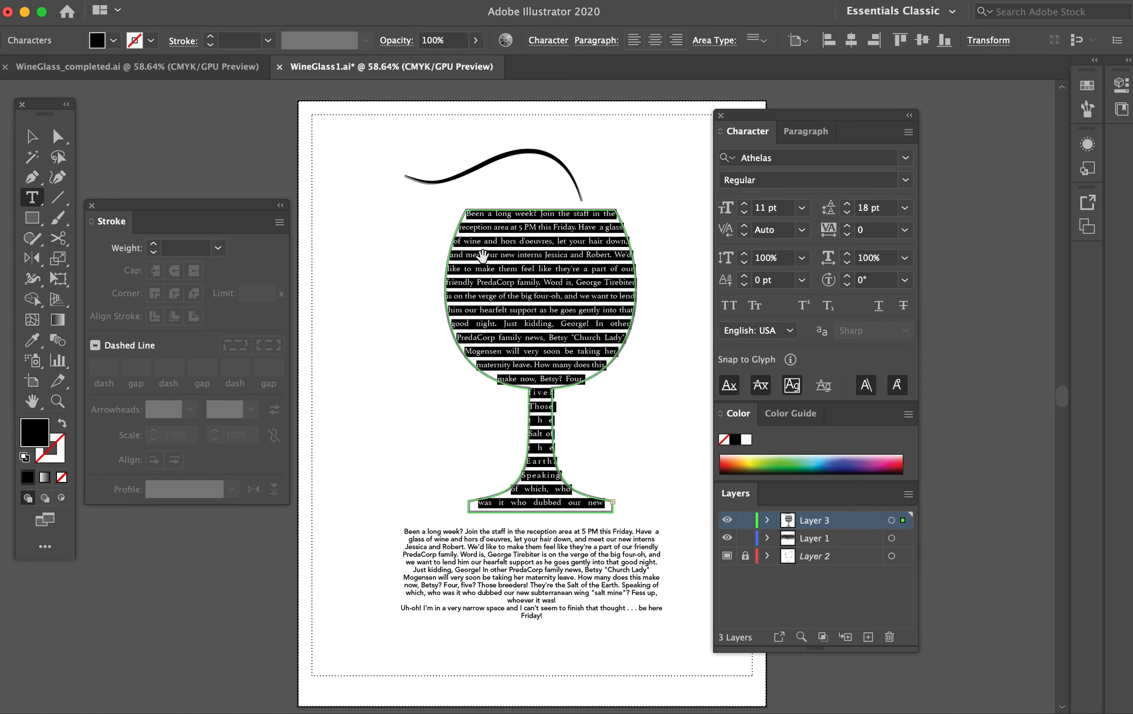
pyautogui.hotkey('alt', 'Up')
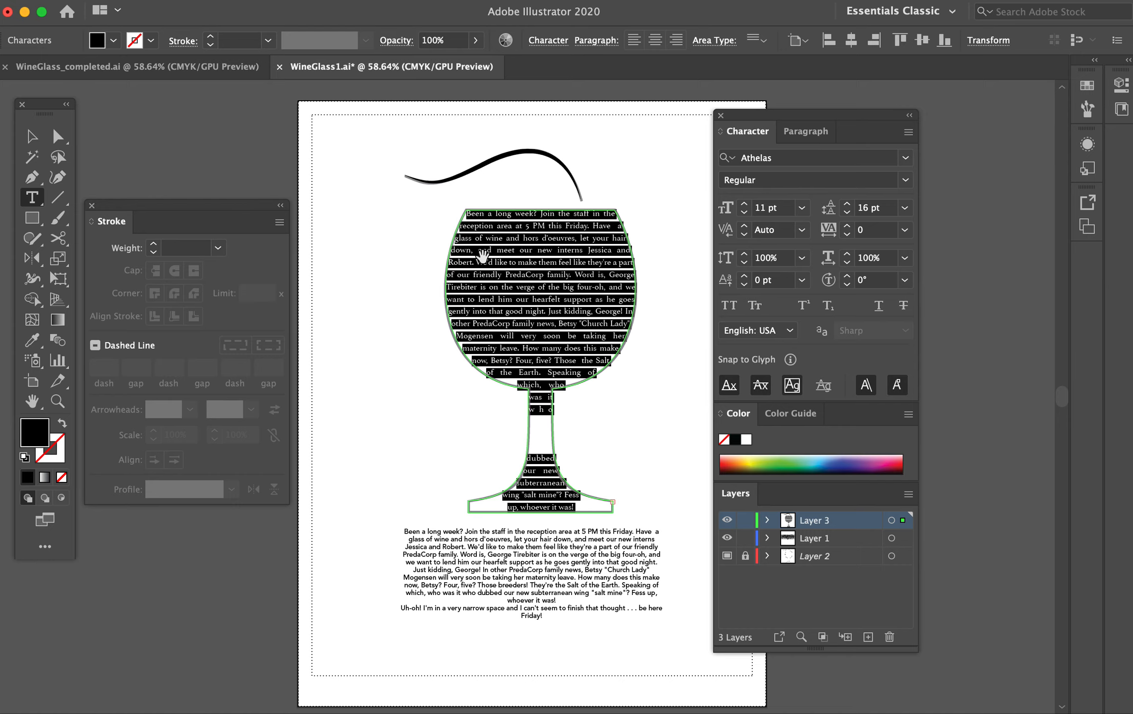
pyautogui.hotkey('alt', 'Up')
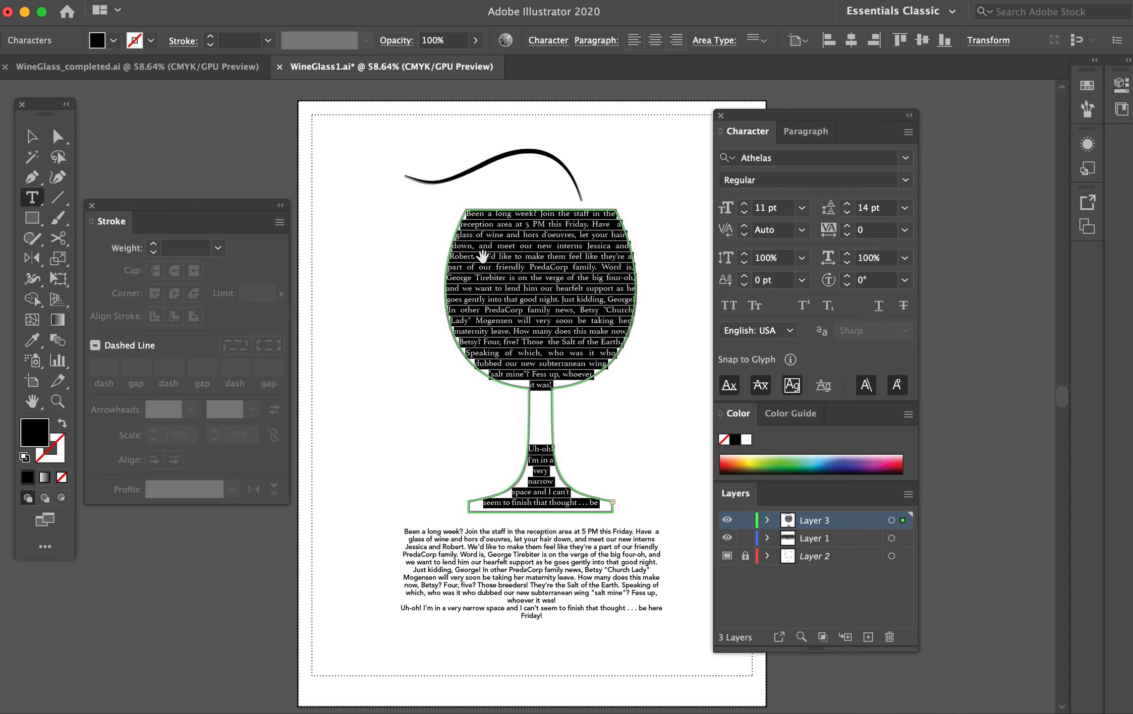
pyautogui.hotkey('alt', 'Up')
pyautogui.hotkey('alt', 'Down')
pyautogui.hotkey('alt', 'Down')
pyautogui.hotkey('alt', 'Down')
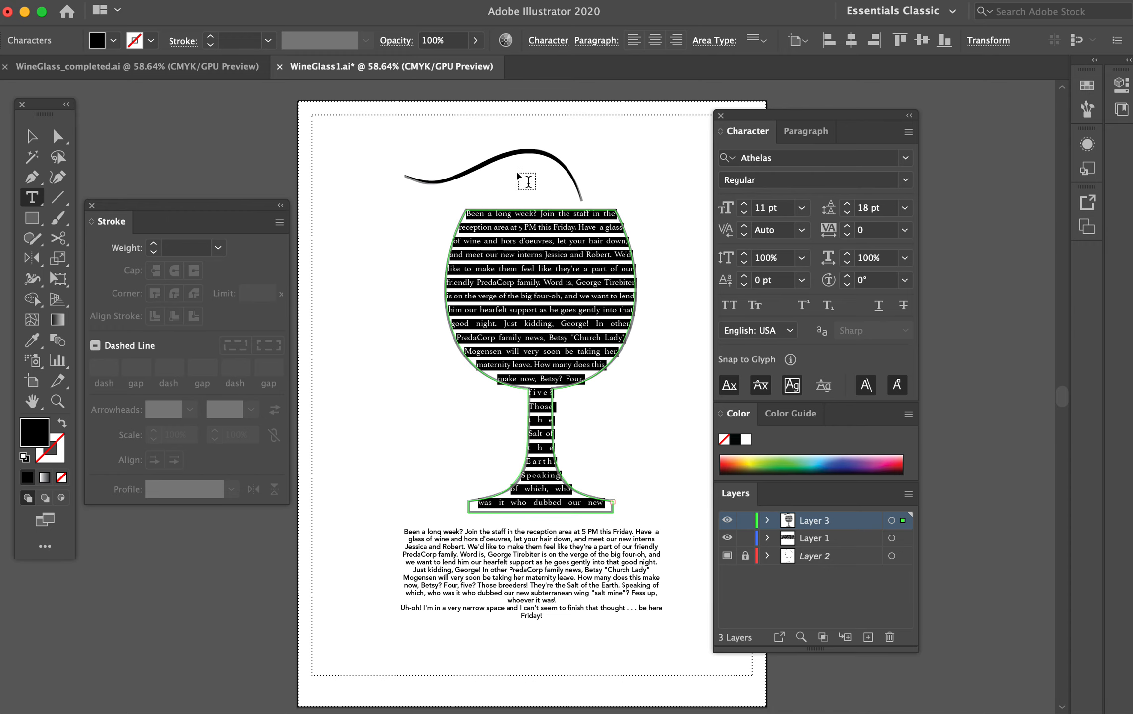
# - Set all the text in the glass to 10 pt with 20 pt leading, and deselect it
pyautogui.click(744, 213)
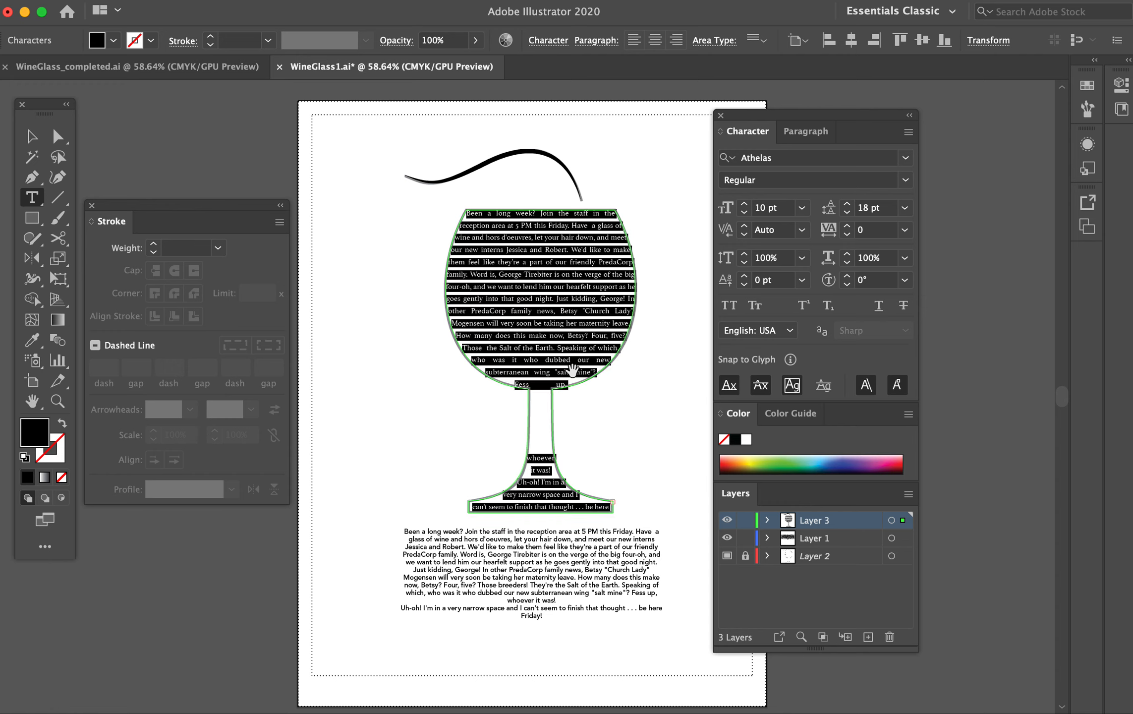
pyautogui.hotkey('alt', 'Down')
pyautogui.hotkey('alt', 'Down')
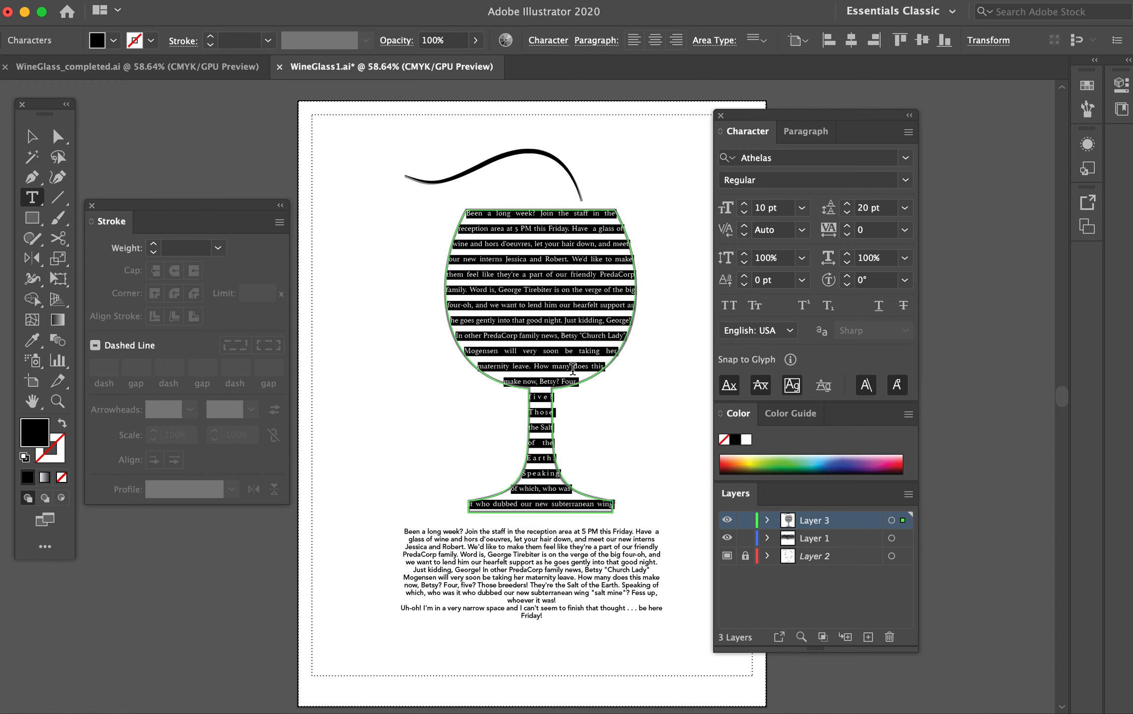
pyautogui.click(31, 137)
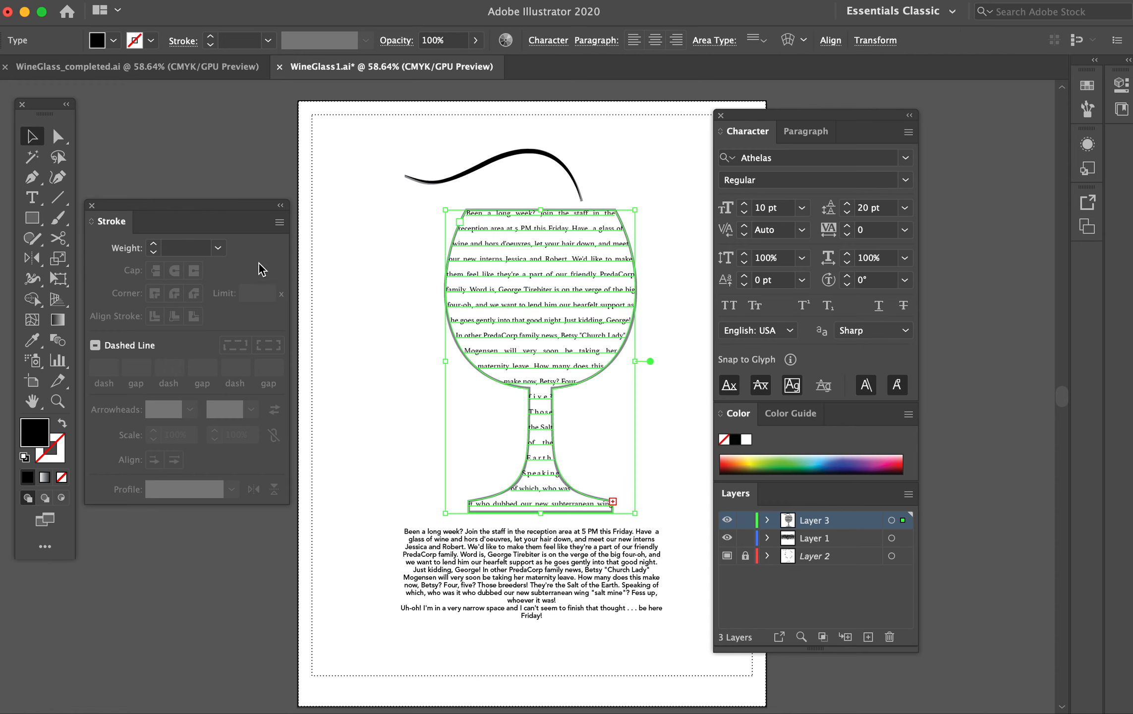
pyautogui.click(341, 306)
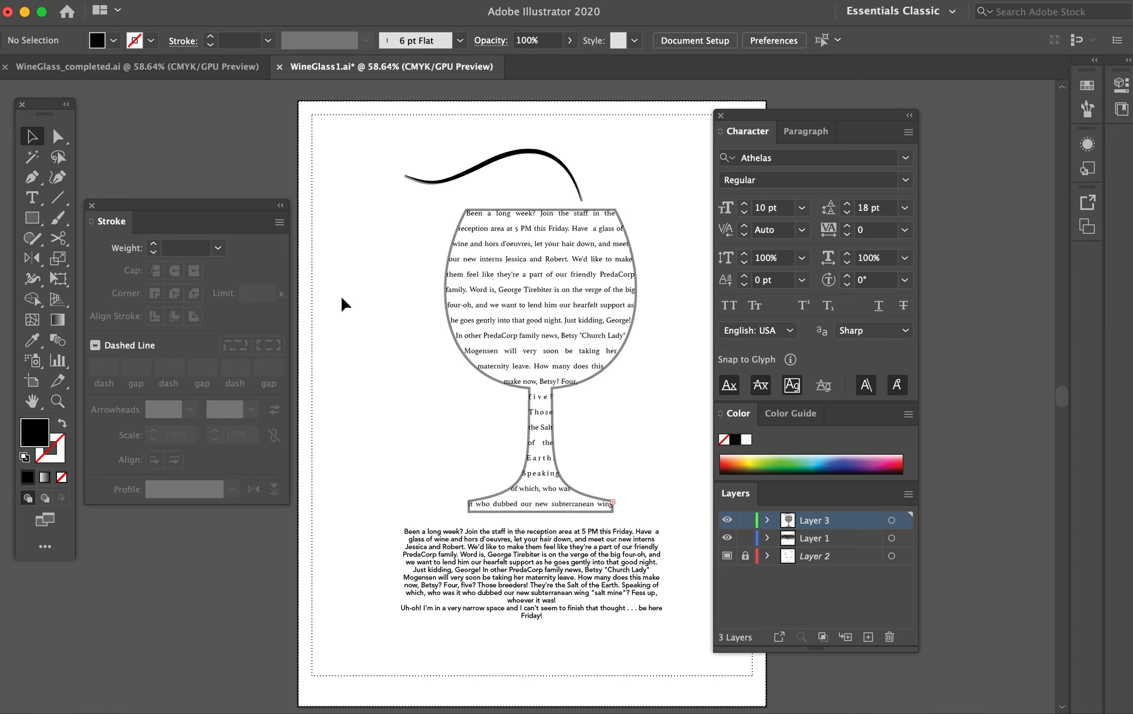
# - Hide Layer 2 with the glass outline, and delete the original text block below the glass
pyautogui.click(727, 556)
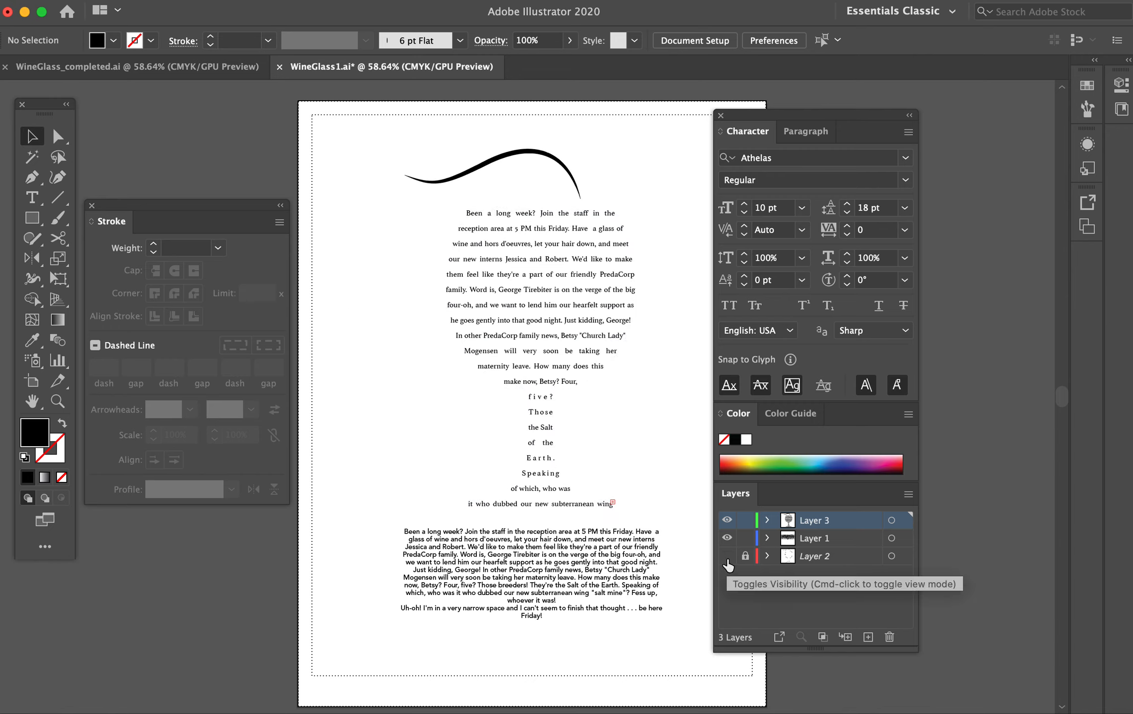
pyautogui.click(559, 565)
pyautogui.press('Delete')
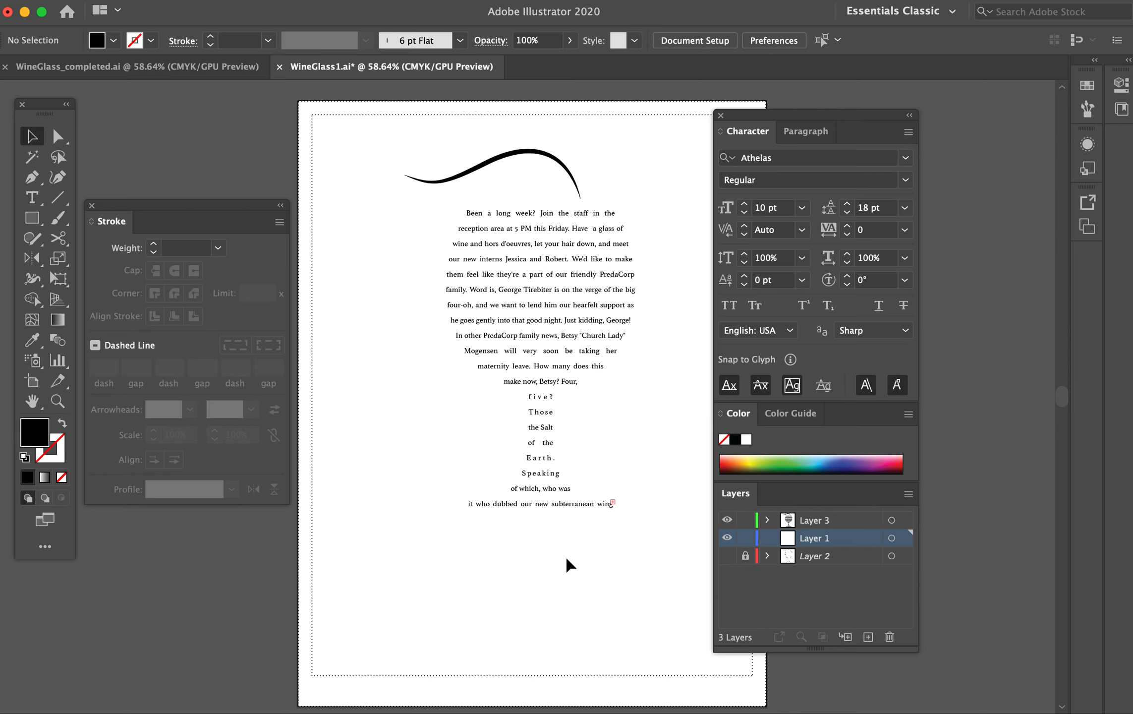
pyautogui.click(537, 327)
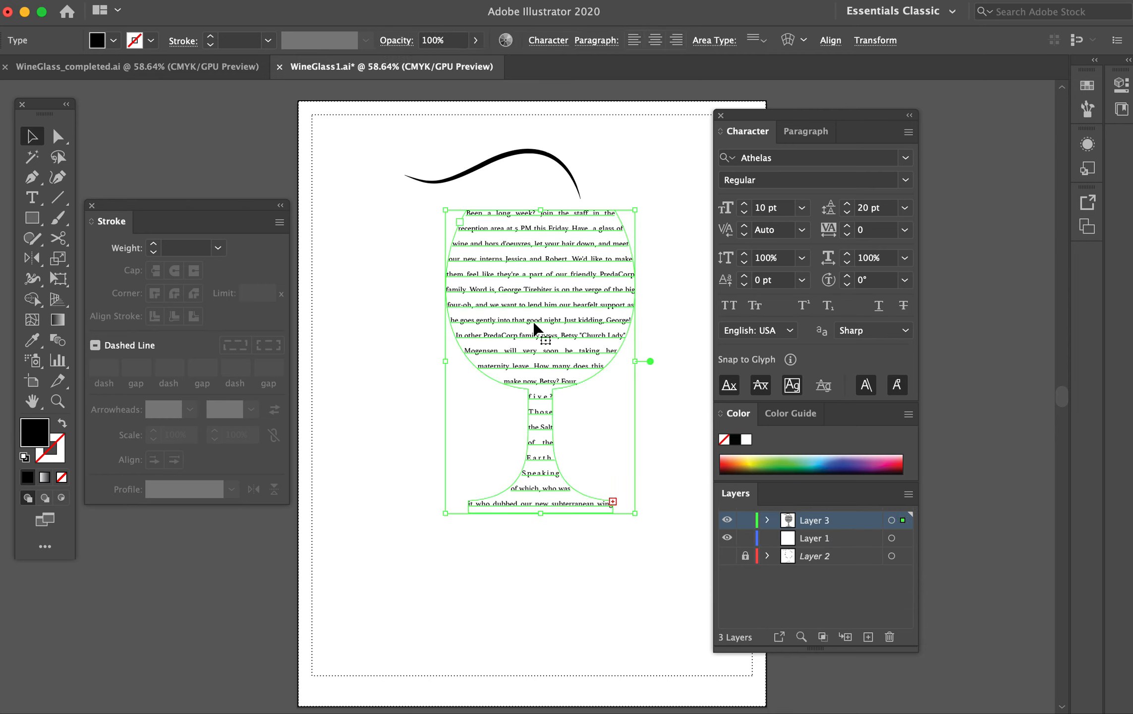
pyautogui.doubleClick(586, 335)
pyautogui.doubleClick(589, 320)
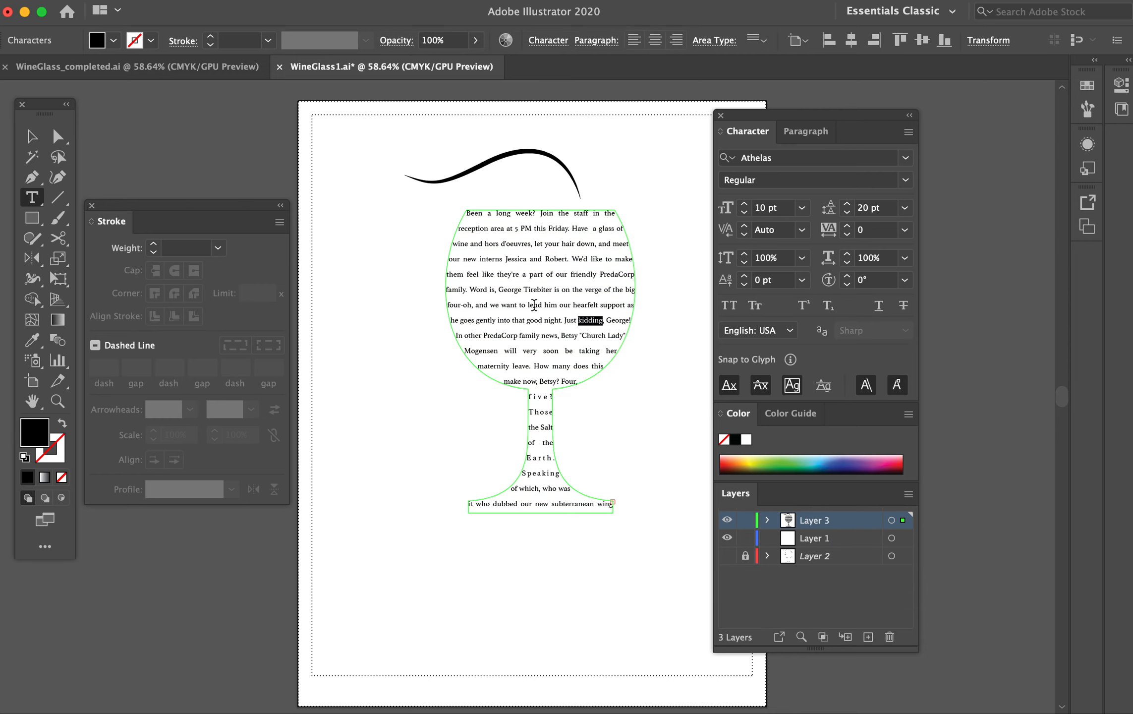
pyautogui.click(27, 136)
pyautogui.click(380, 275)
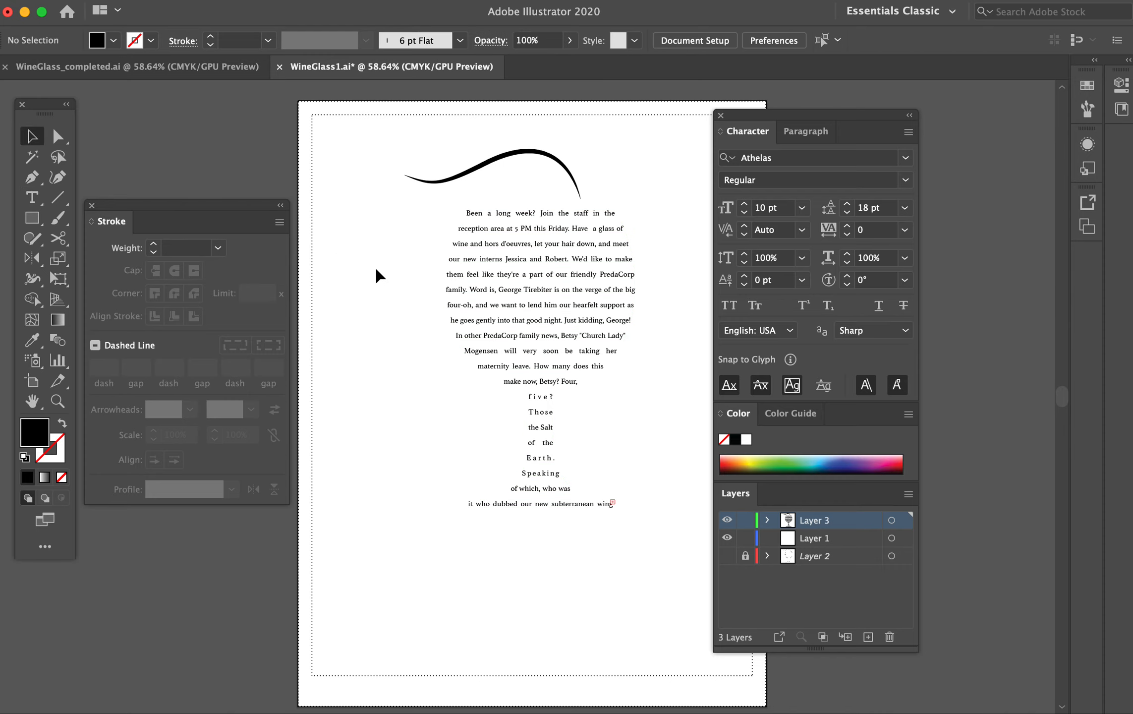